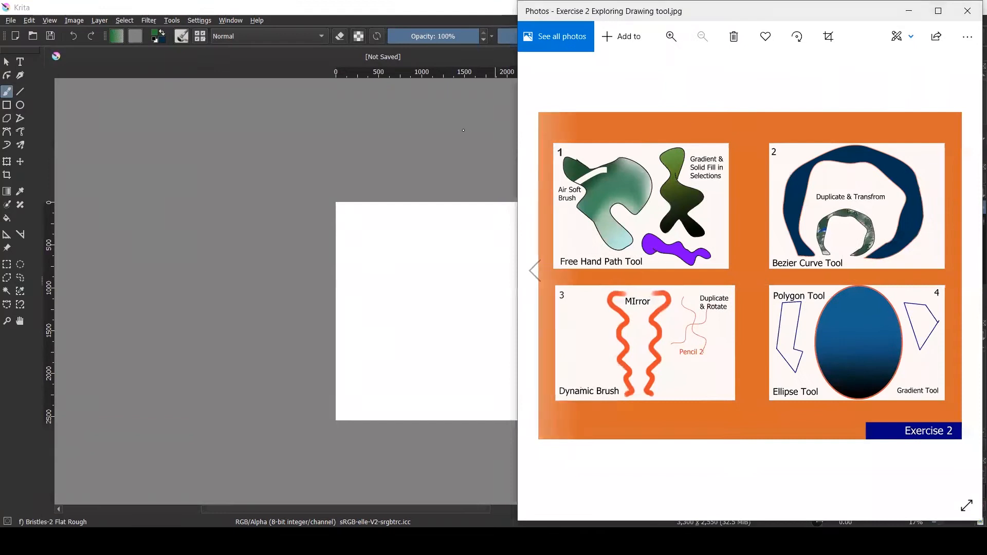
- Switch to Krita and keep Orange as the name of the layer above Background
click(465, 13)
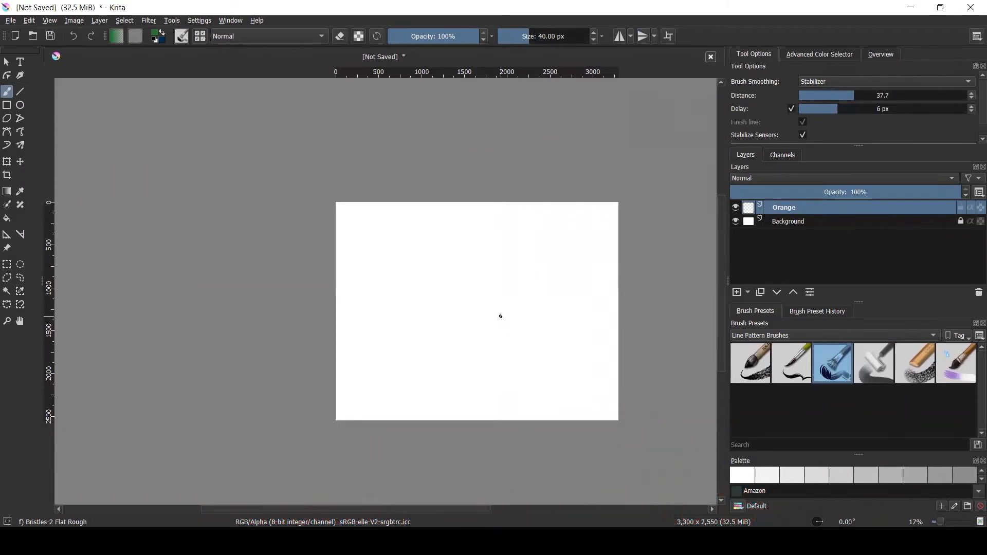
scroll(500, 316, up, 1)
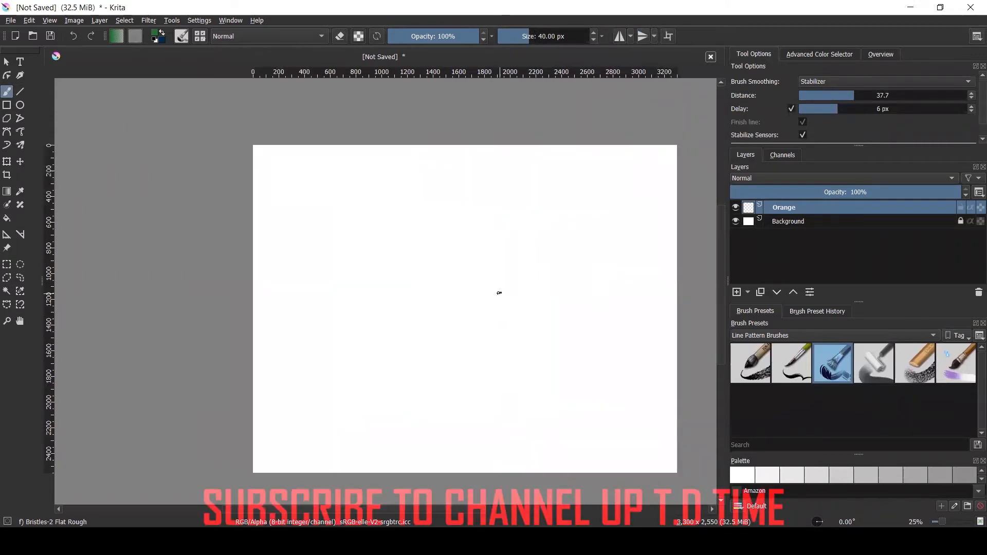
double_click(776, 208)
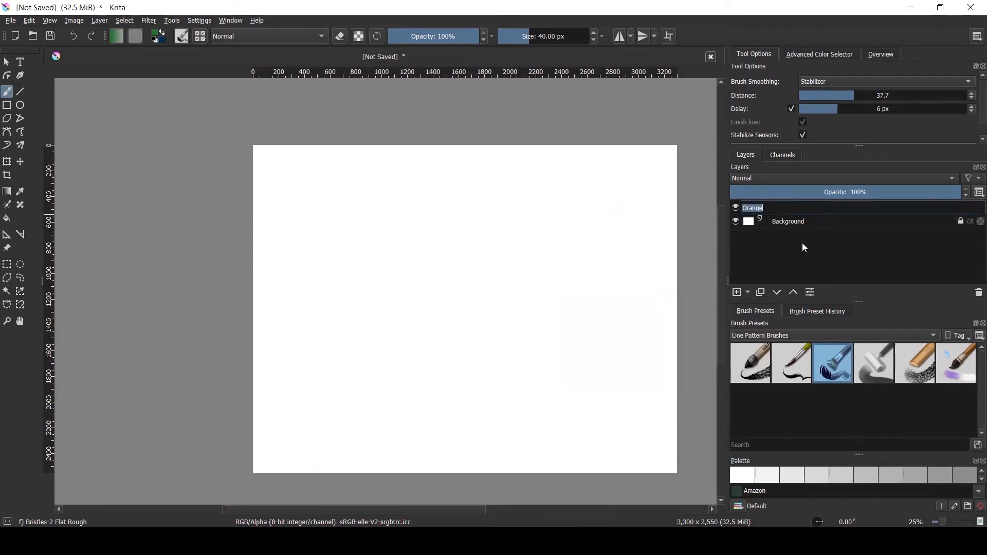
key(Return)
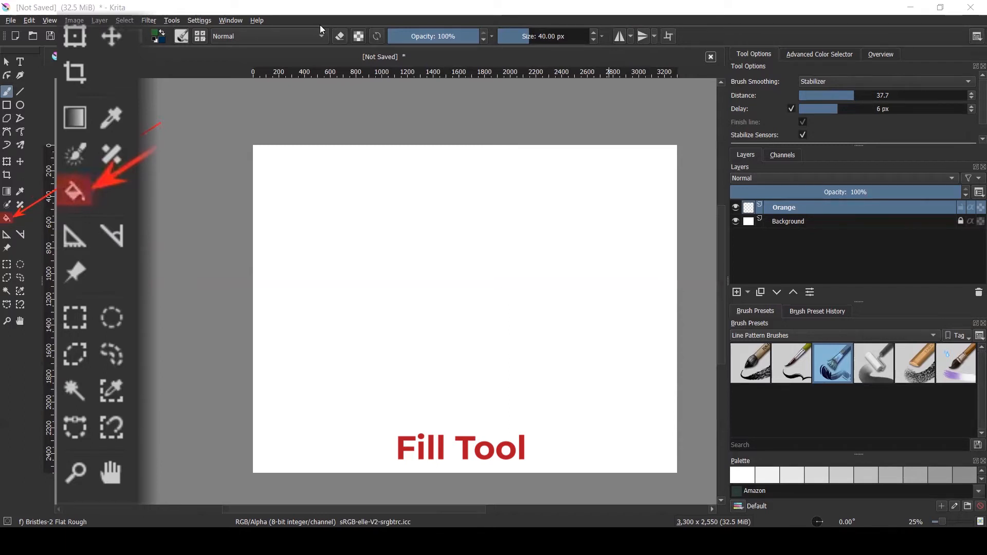
- Choose a bright orange foreground color and flood the whole Orange layer with it using the Fill tool
click(7, 217)
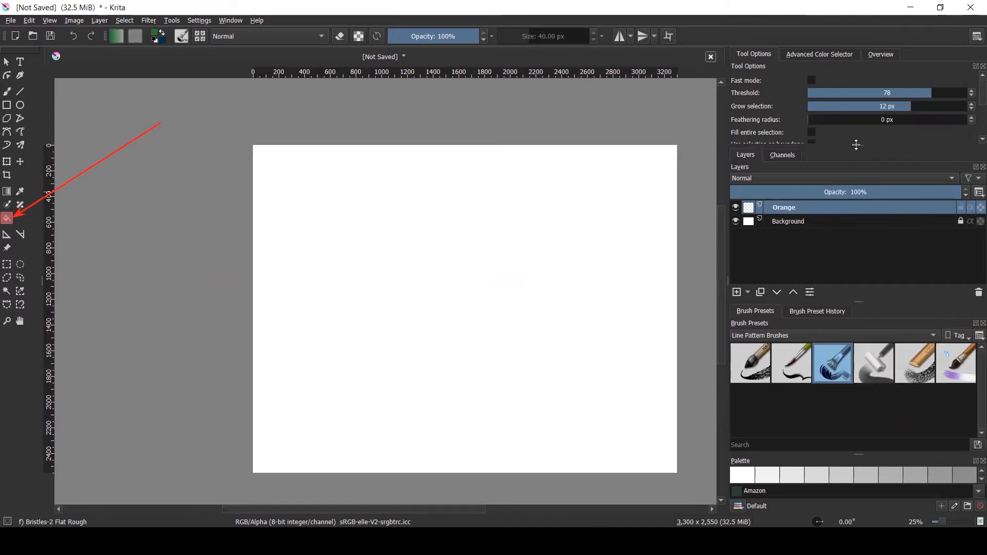
drag(785, 337, 776, 411)
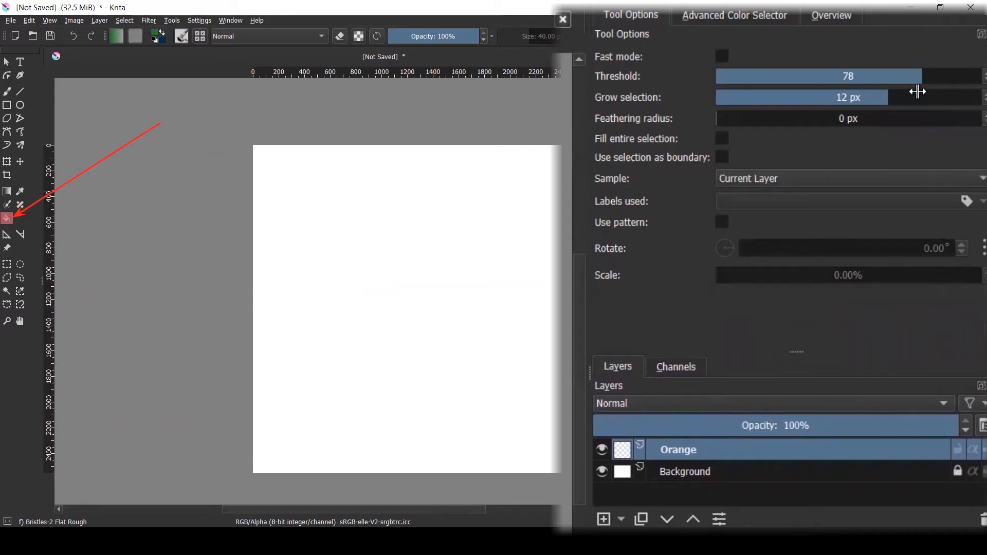
click(705, 17)
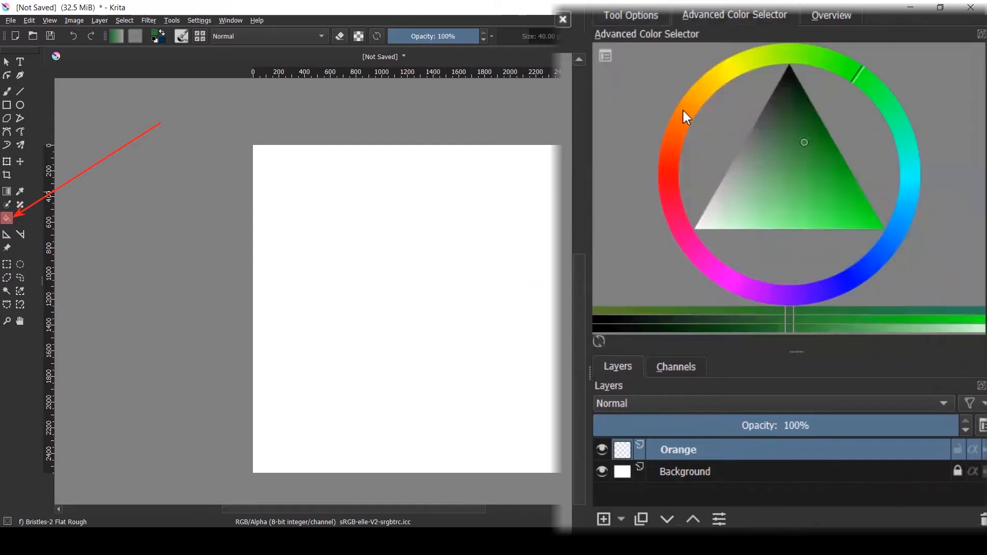
drag(682, 109, 689, 100)
mouse_move(766, 177)
mouse_down()
mouse_move(865, 213)
mouse_move(844, 207)
mouse_move(843, 194)
mouse_up()
mouse_move(688, 109)
mouse_down()
mouse_move(681, 121)
mouse_move(684, 107)
mouse_up()
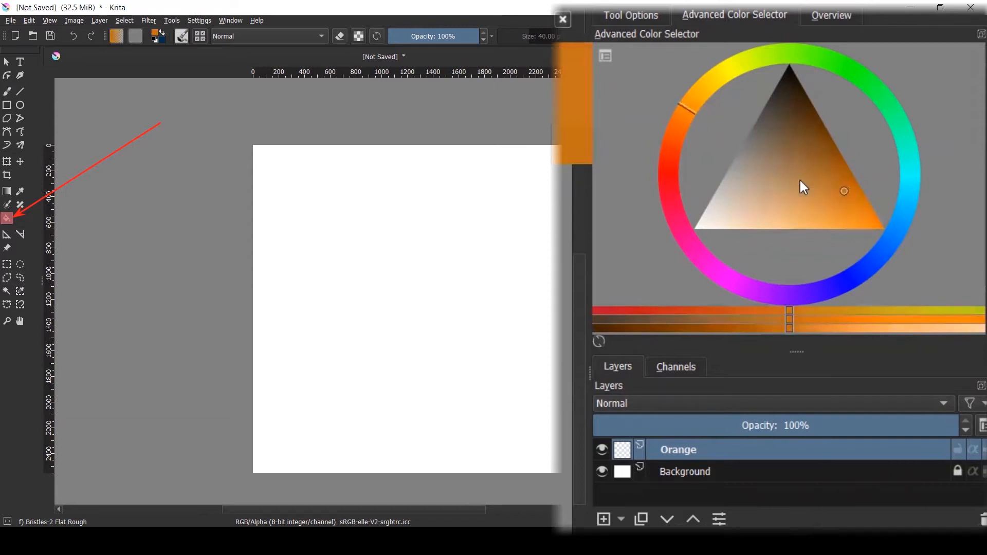
drag(845, 208, 855, 211)
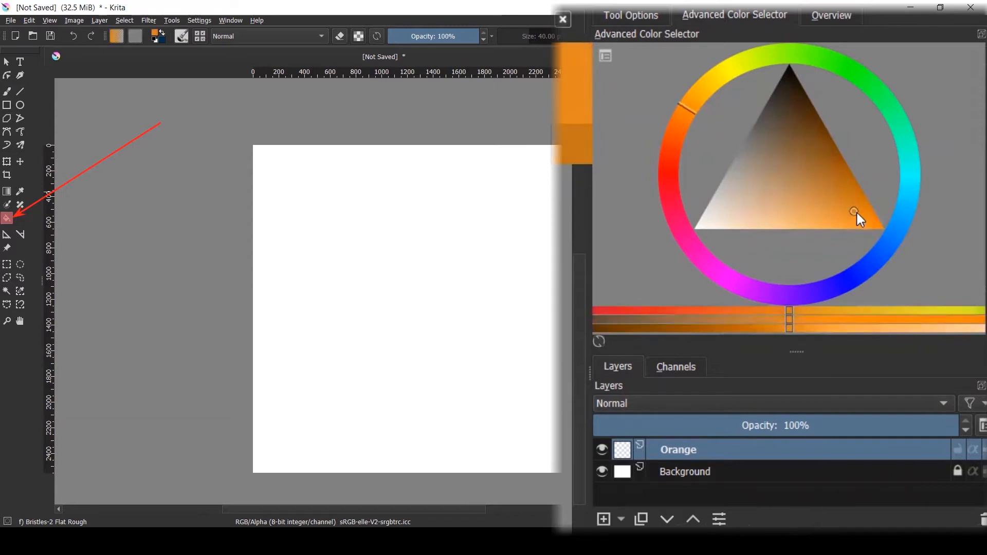
click(655, 18)
click(517, 248)
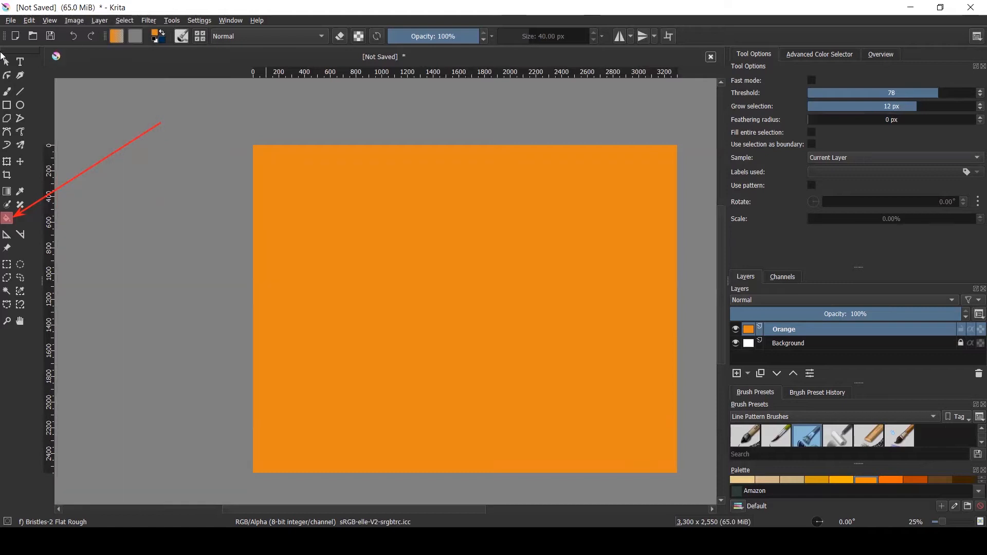
- Select four rectangles in a two-by-two grid with margins, the first three about 1412 × 1208, 1518 × 1200 and 1400 × 1012 px
click(6, 62)
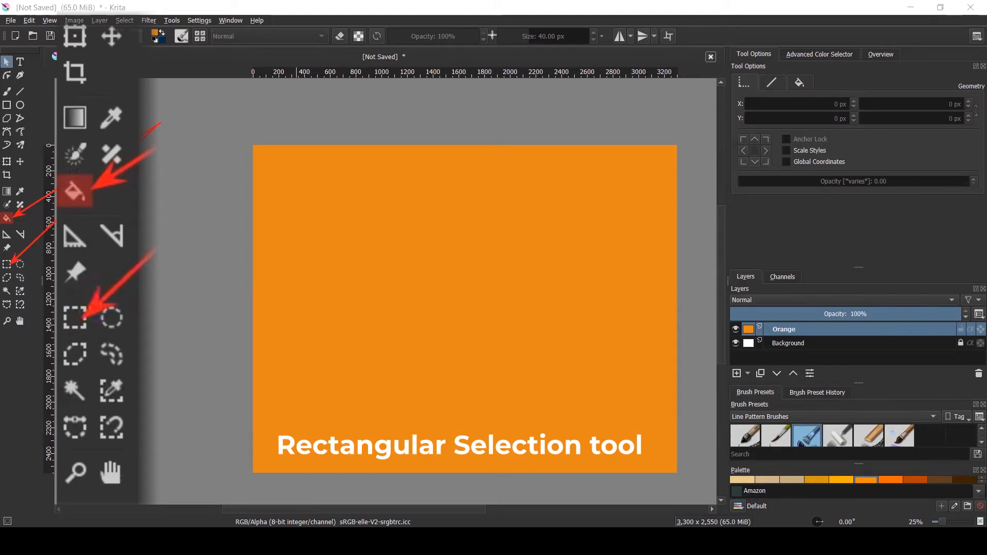
click(6, 263)
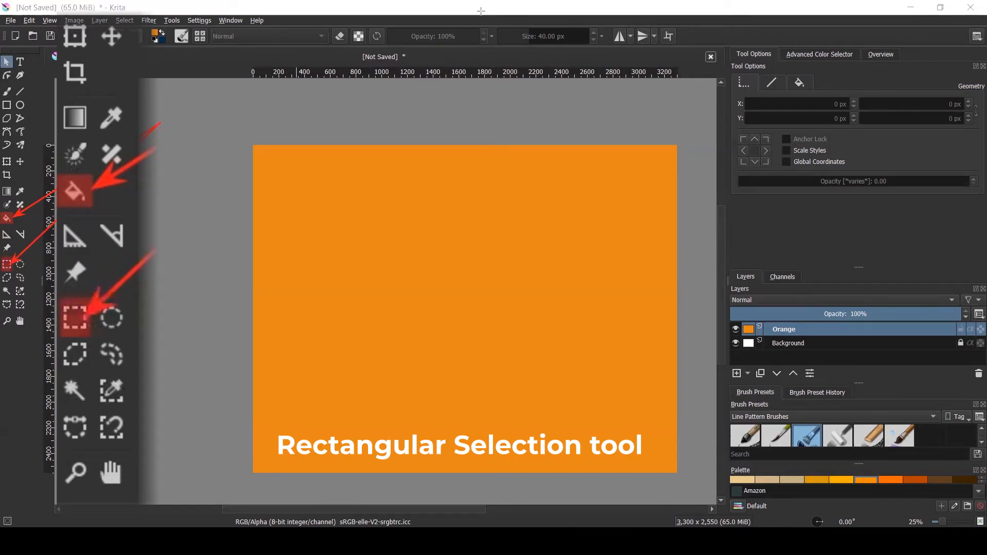
click(8, 262)
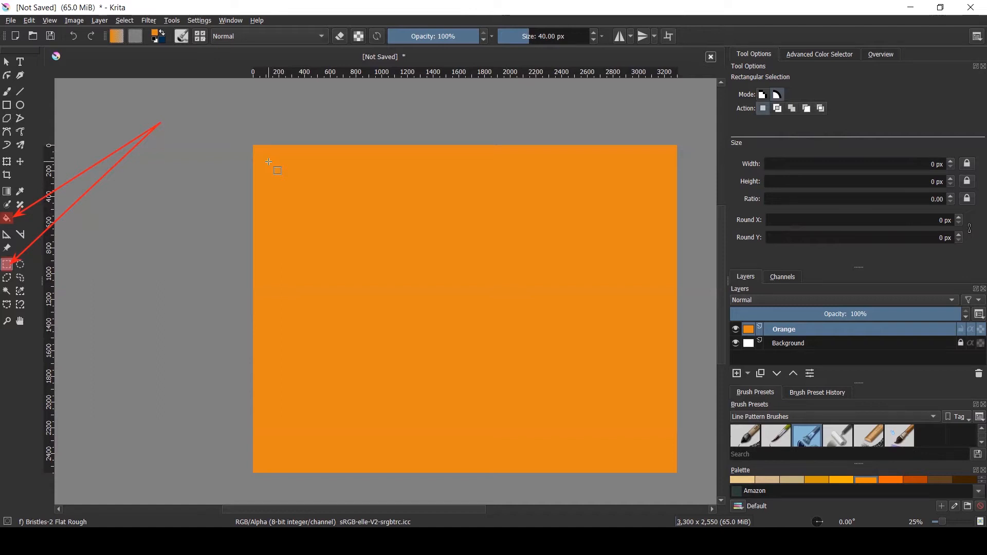
drag(268, 162, 449, 317)
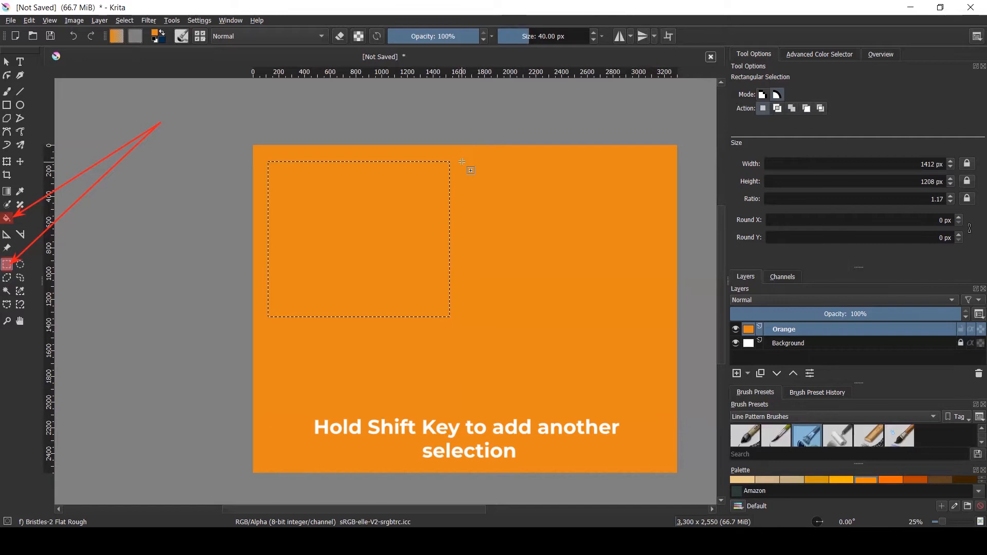
drag(462, 162, 661, 317)
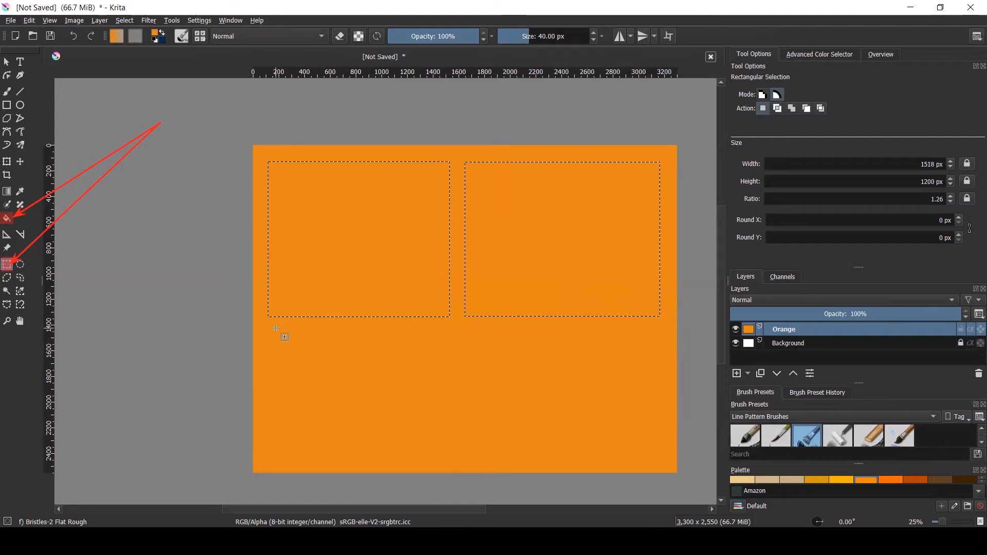
drag(267, 329, 447, 460)
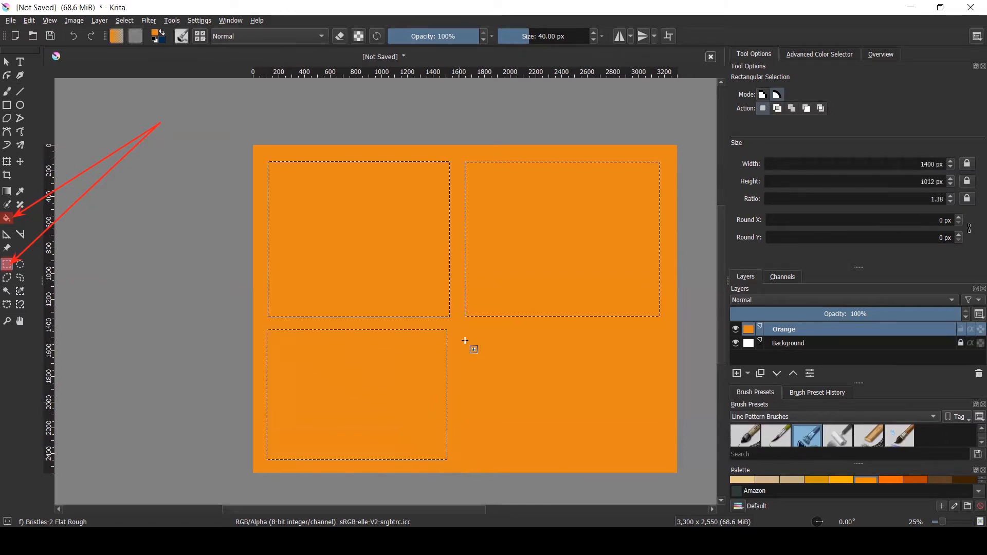
drag(464, 330, 659, 459)
- Fill the four selected rectangles with white on the Orange layer and deselect them
click(7, 222)
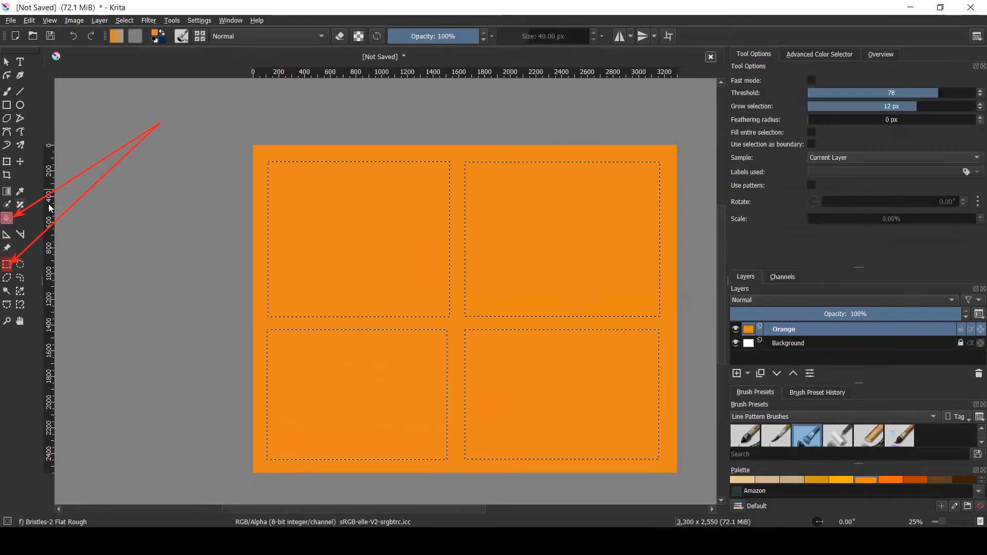
click(817, 55)
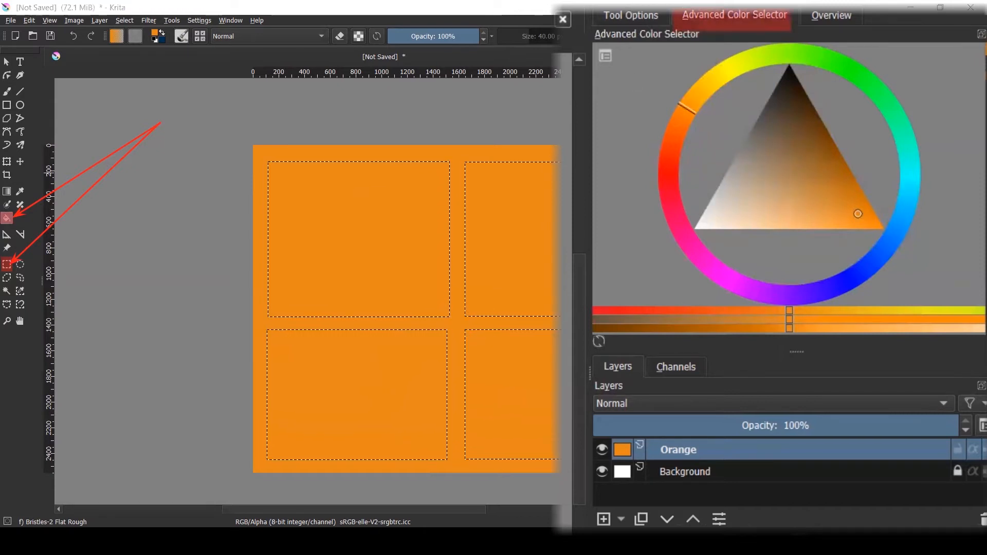
mouse_move(769, 195)
mouse_down()
mouse_move(715, 229)
mouse_move(673, 233)
mouse_up()
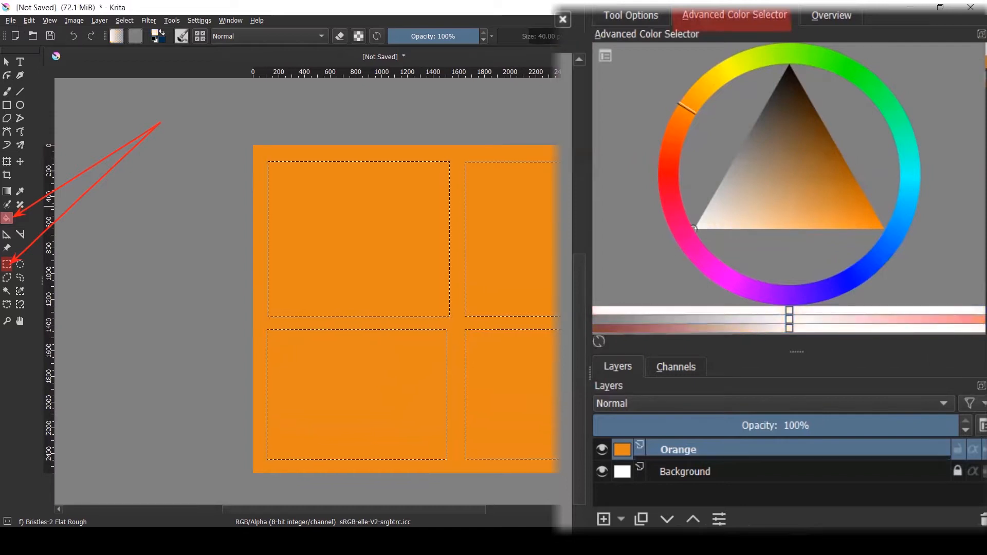
click(591, 208)
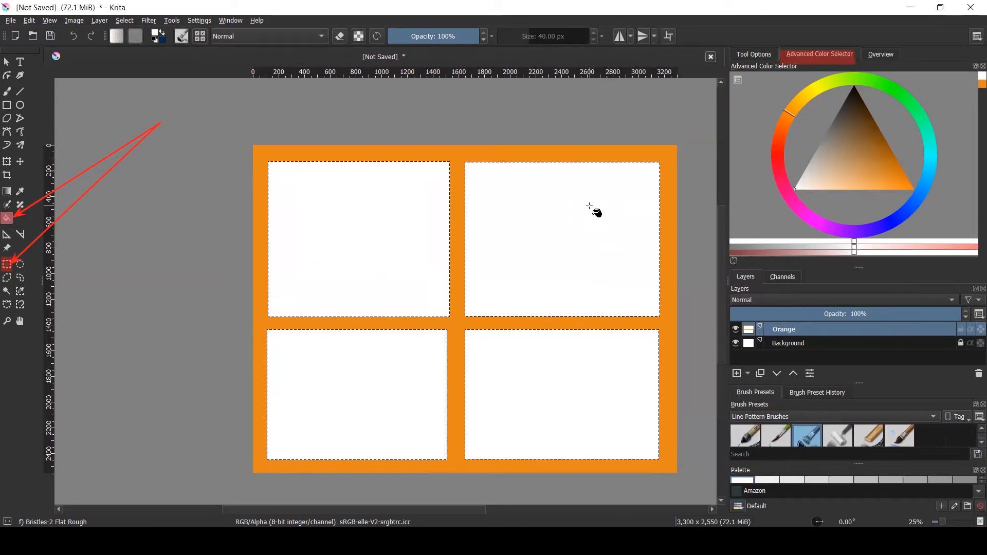
click(123, 22)
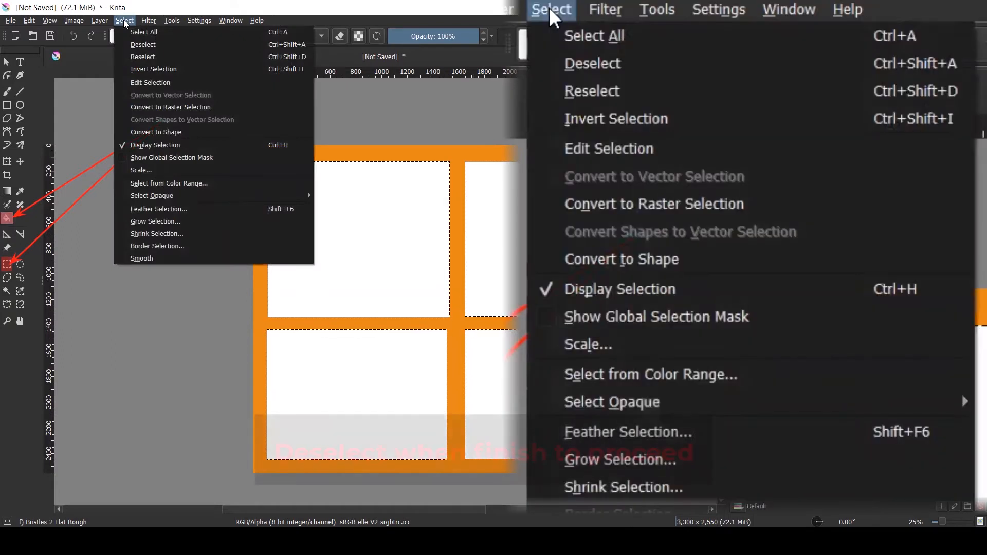
click(143, 45)
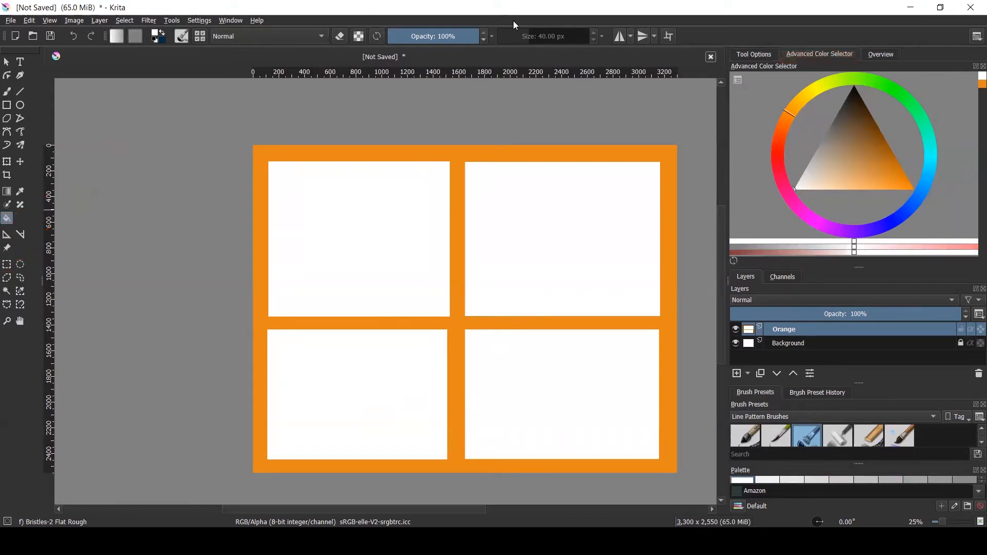
- Arrange the Krita window and the Exercise 2 reference image in Photos side by side, enlarging the reference around panels 1 and 3
click(942, 8)
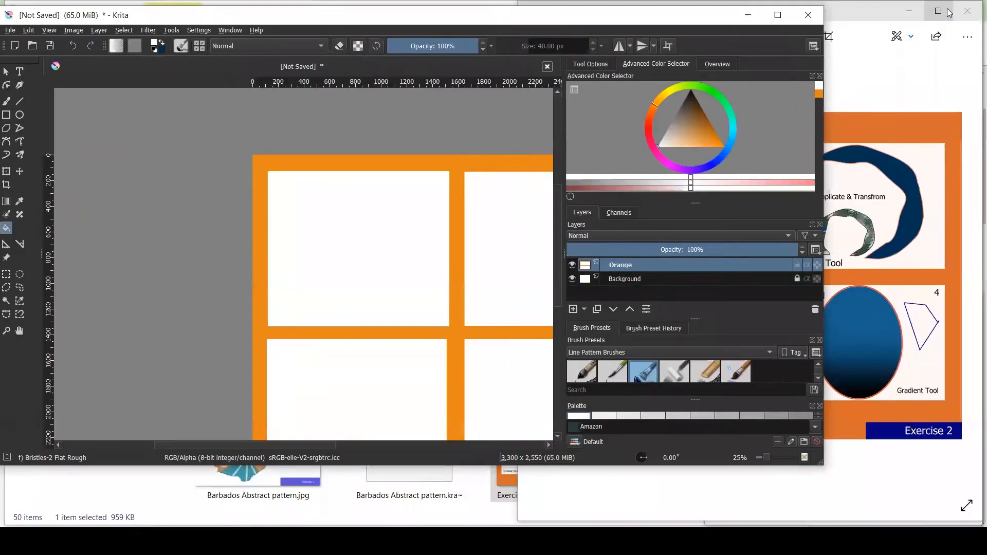
click(889, 88)
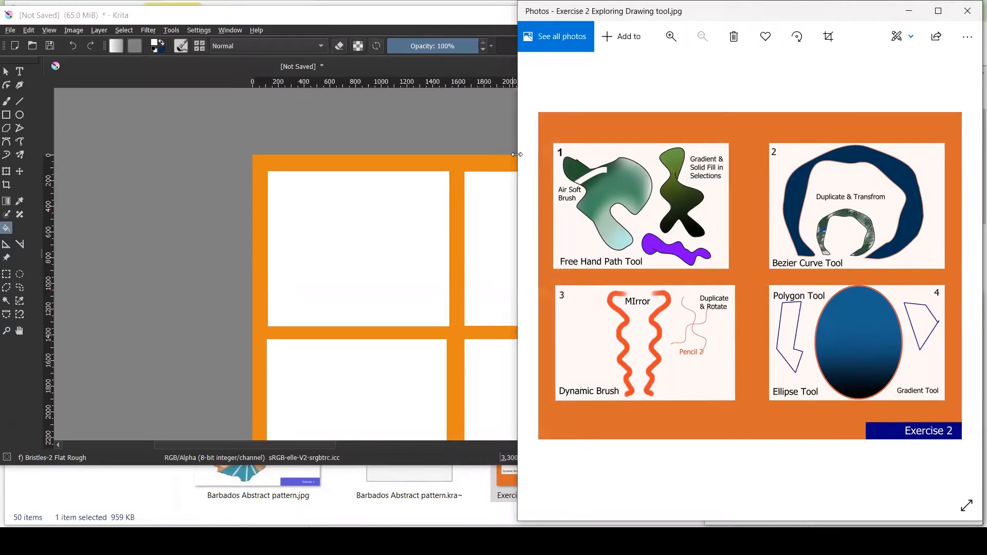
drag(517, 154, 660, 164)
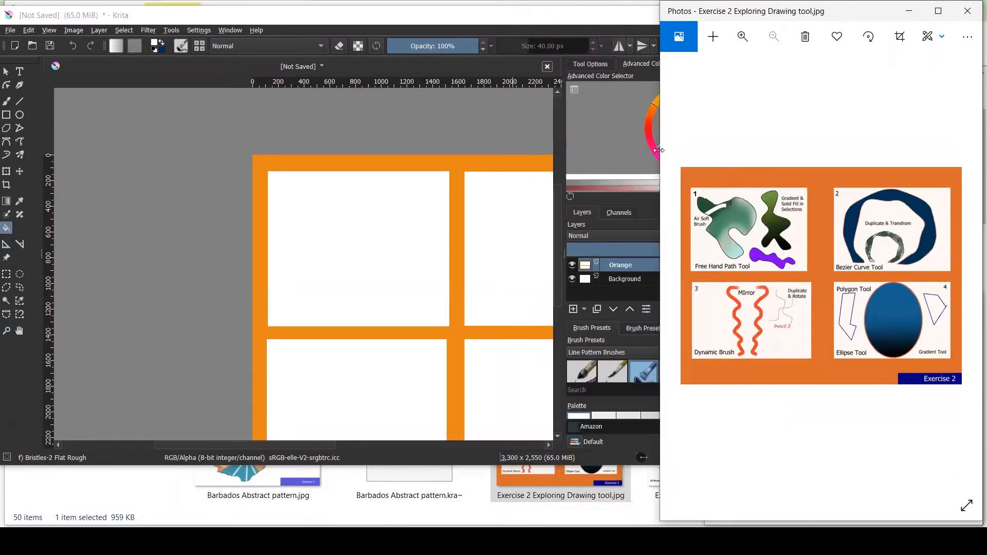
click(478, 467)
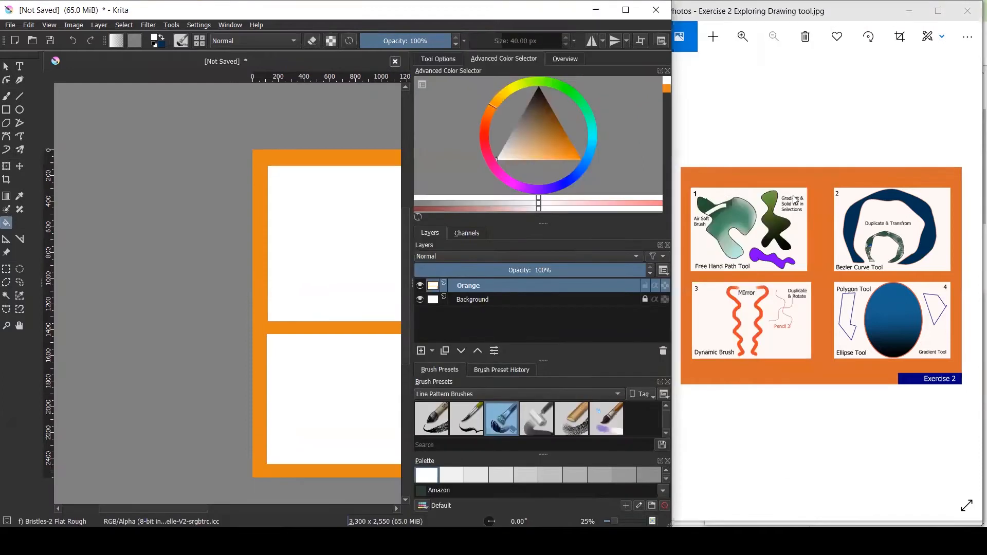
scroll(759, 258, up, 4)
drag(809, 288, 868, 291)
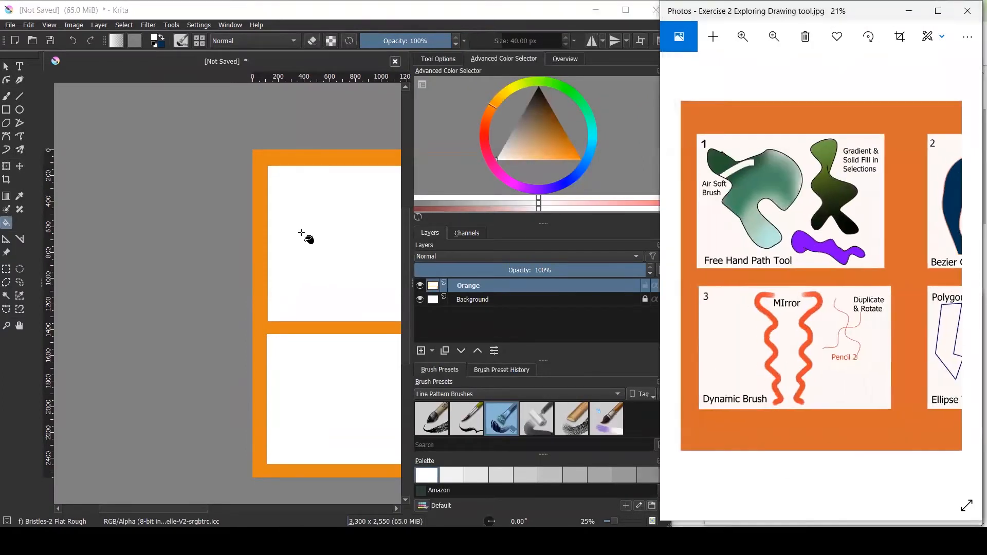
- Bring all four white panels fully into view in the narrowed canvas area
scroll(309, 236, down, 1)
scroll(319, 236, up, 2)
scroll(322, 235, down, 4)
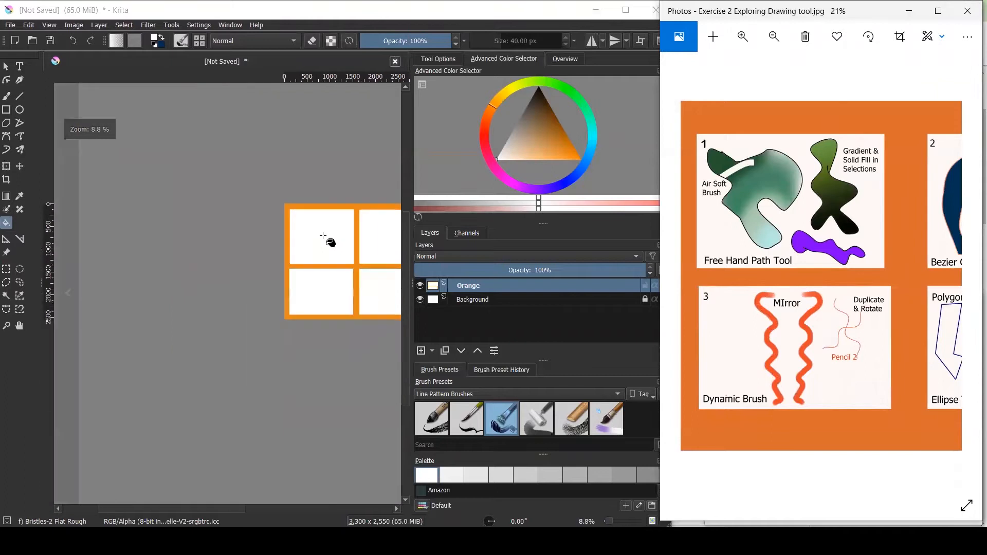
drag(324, 240, 216, 263)
scroll(235, 291, up, 4)
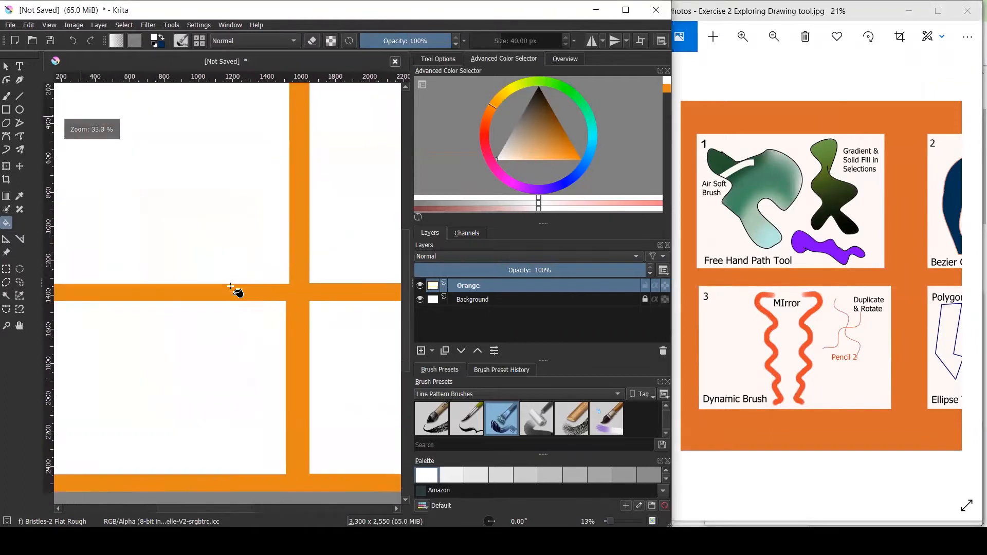
scroll(251, 282, down, 2)
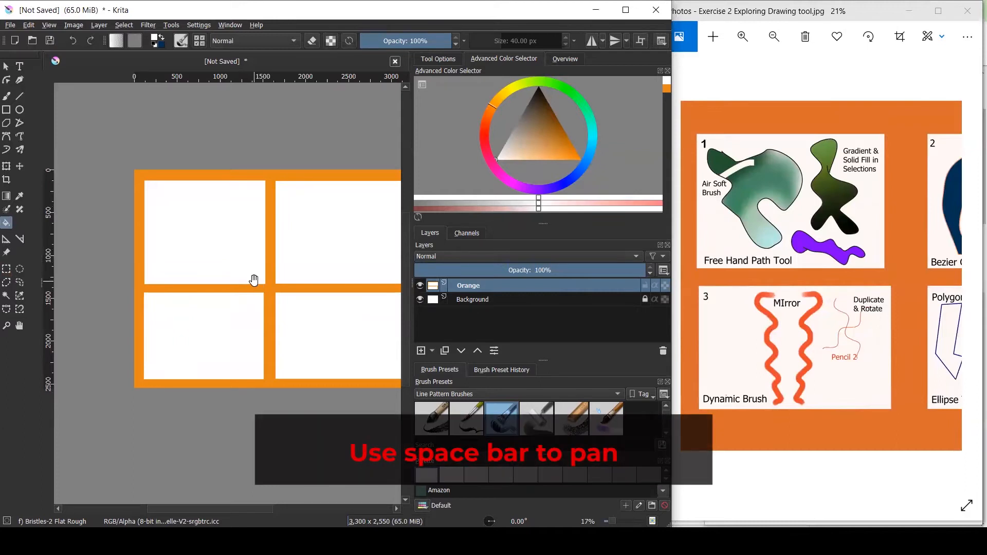
drag(262, 276, 213, 250)
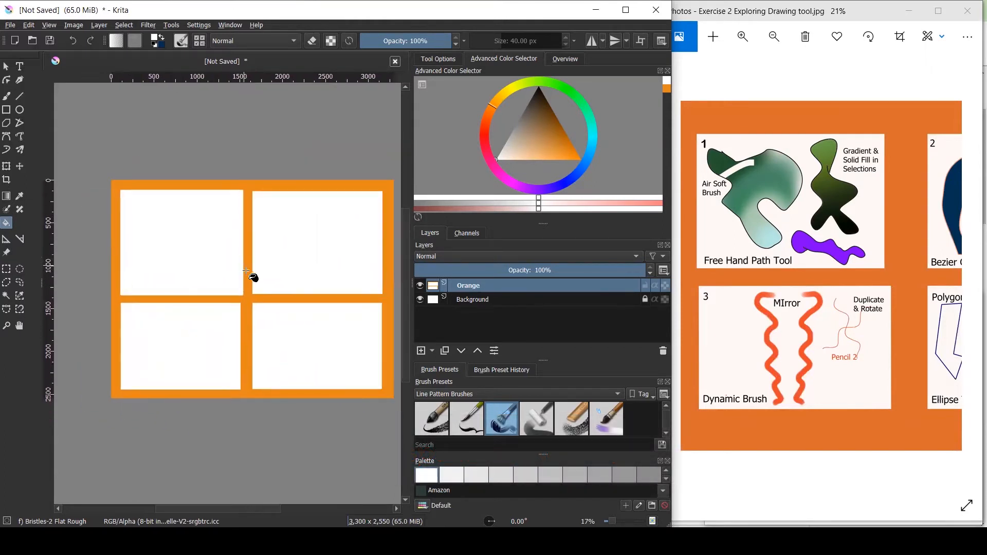
- Choose the Freehand Path tool and enlarge its tool options area, keeping the fill on Not Filled and the outline on Brush
click(6, 67)
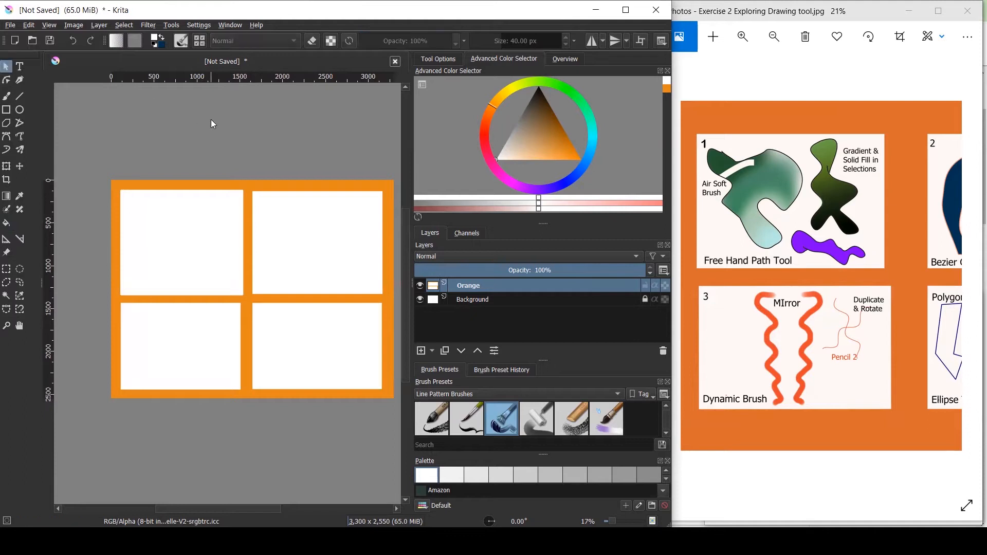
click(234, 253)
scroll(246, 269, up, 1)
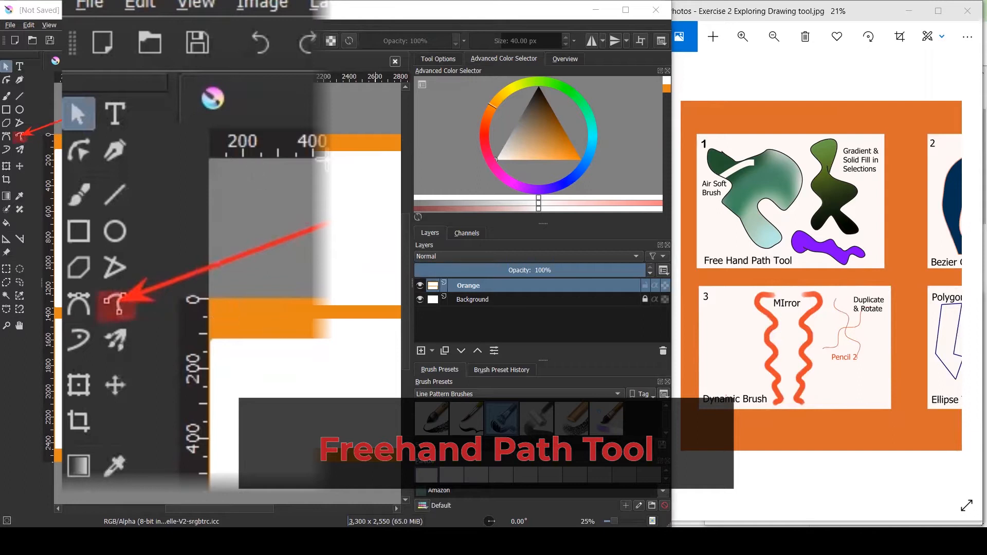
click(20, 138)
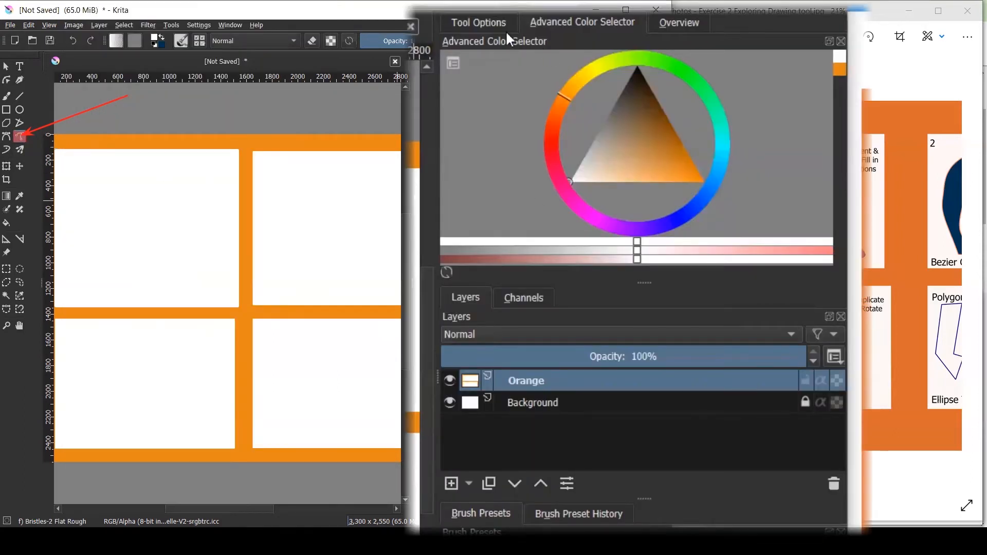
click(495, 23)
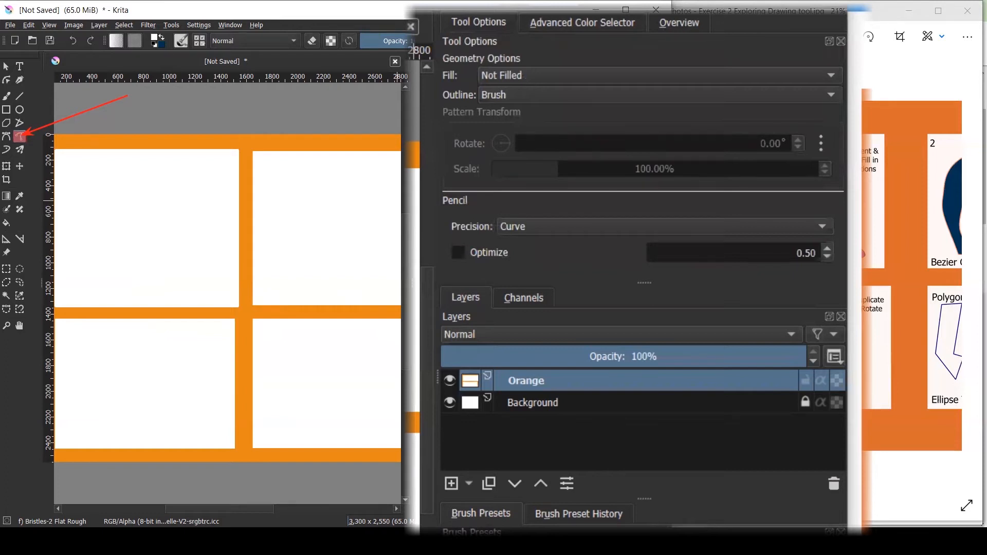
drag(633, 282, 634, 341)
click(507, 75)
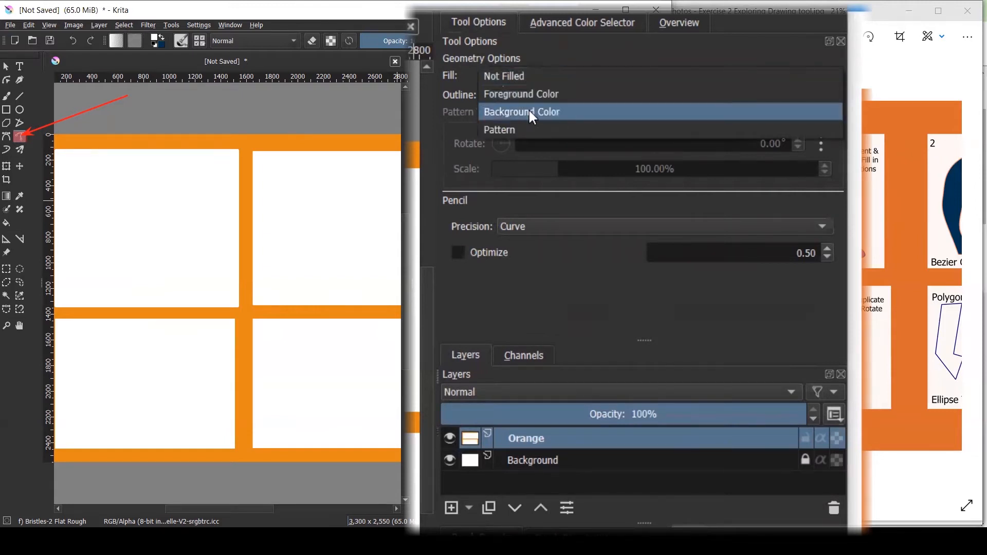
click(468, 69)
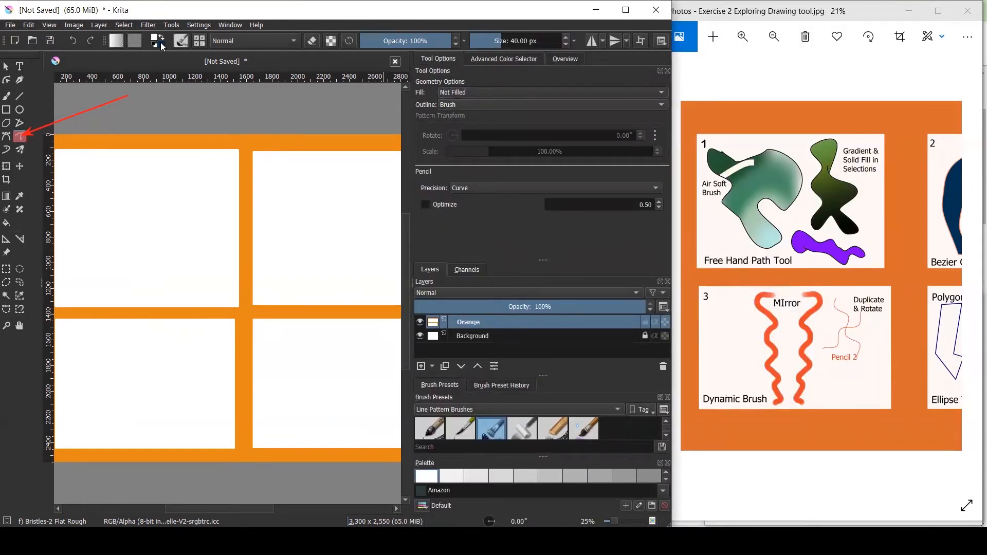
- Set the foreground colour to dark blue, keeping the path fill on Not Filled
click(472, 270)
scroll(337, 250, down, 1)
click(424, 267)
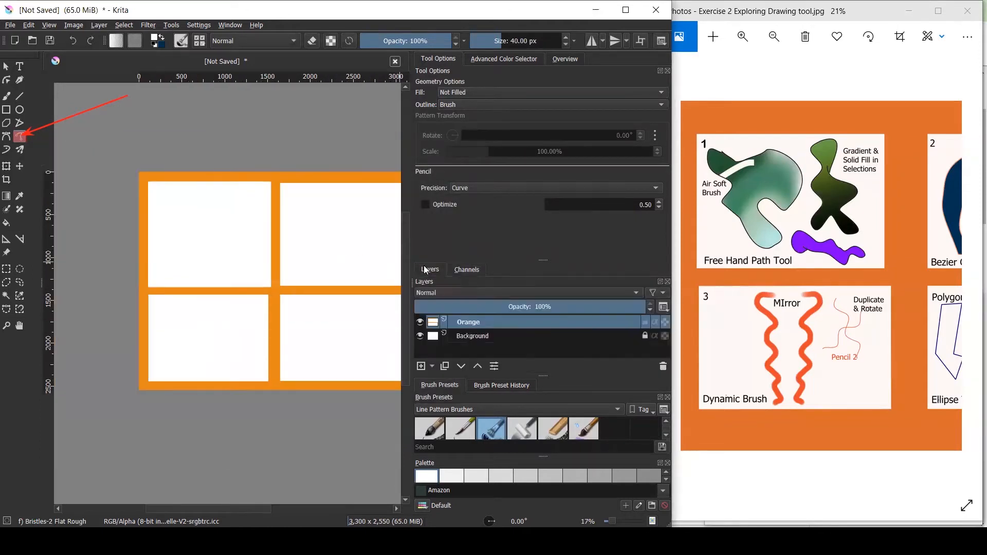
click(477, 92)
click(477, 92)
click(483, 58)
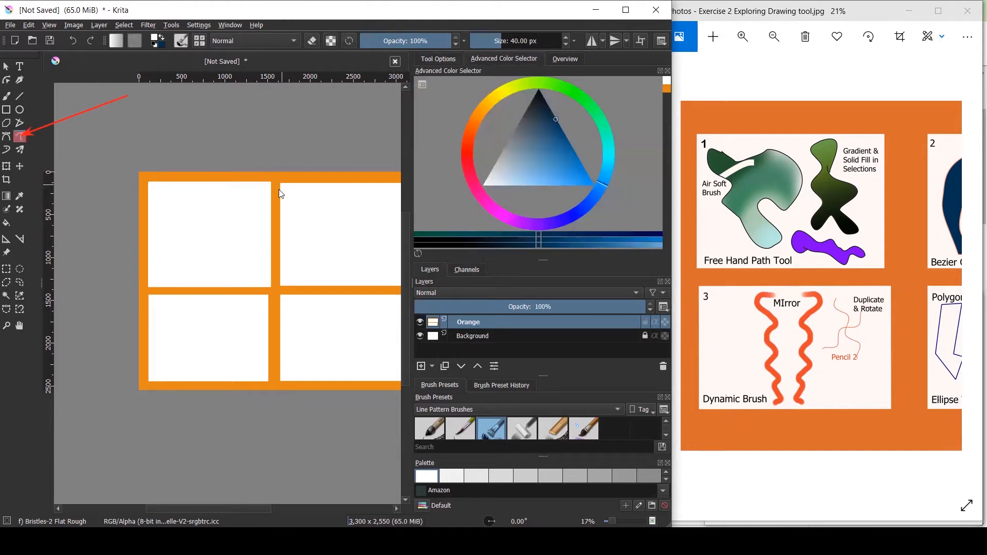
click(431, 59)
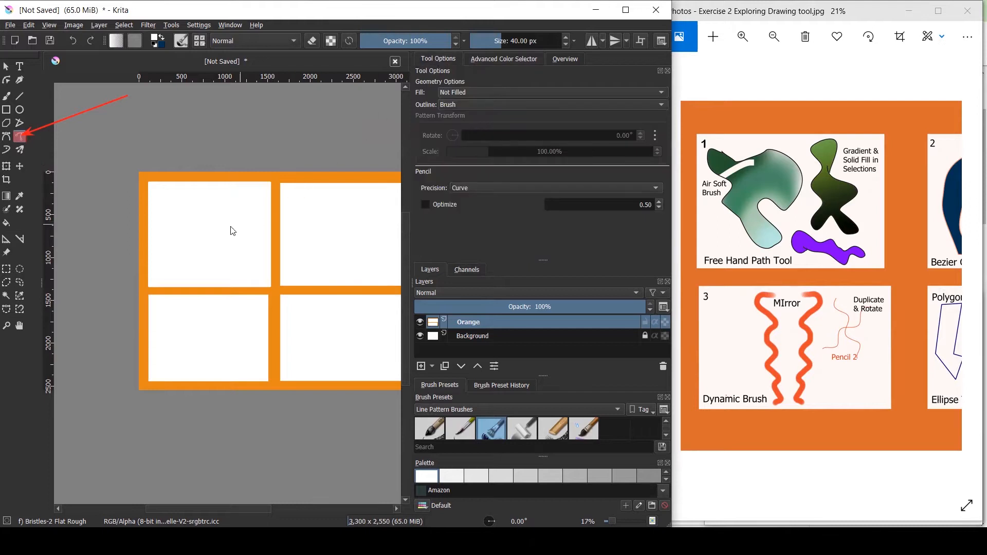
- Add a paint layer above the Orange layer and undo the thick test stroke drawn on it
click(432, 366)
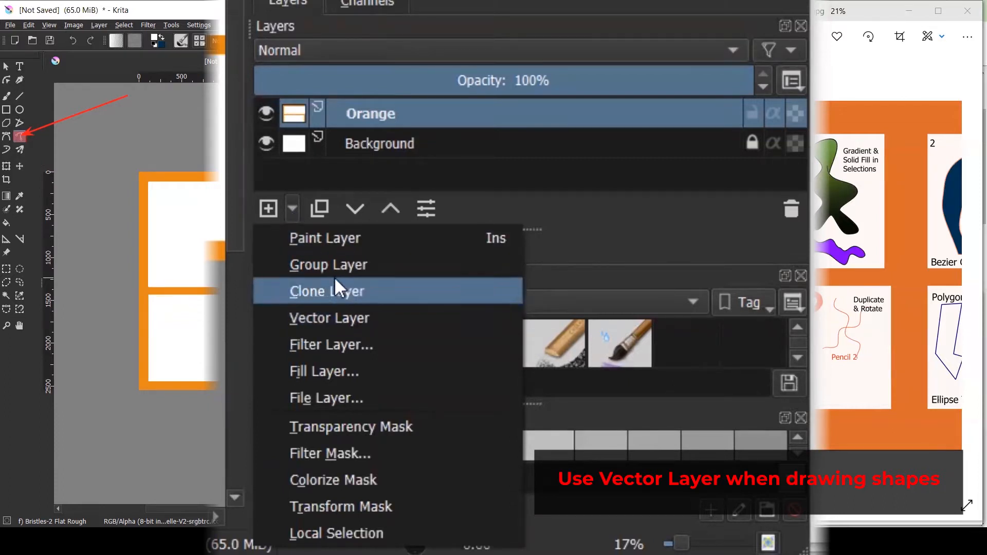
click(322, 242)
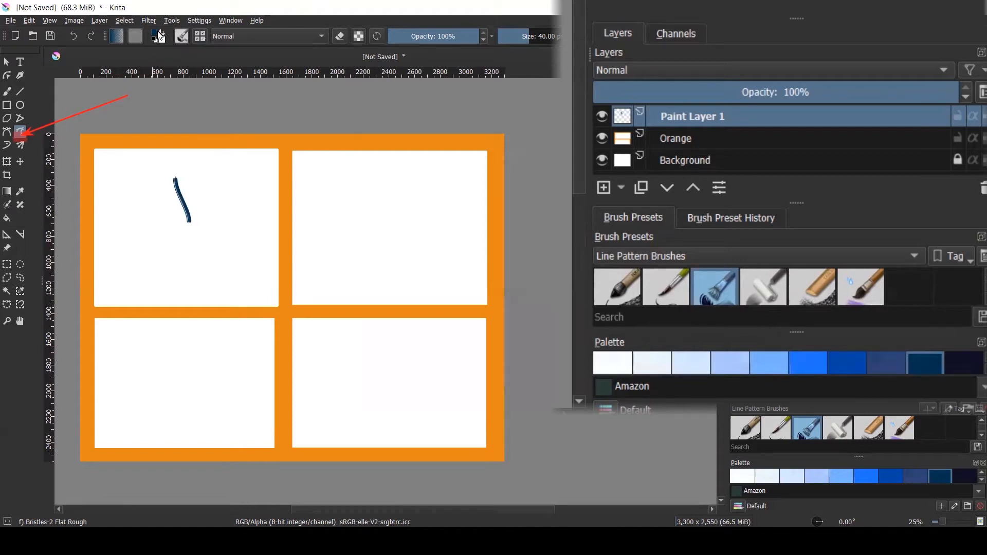
key(ctrl+z)
- Pick the Basic-5 Size brush from the Top 10 Brushes and set its size to 5.91 px
drag(524, 36, 515, 40)
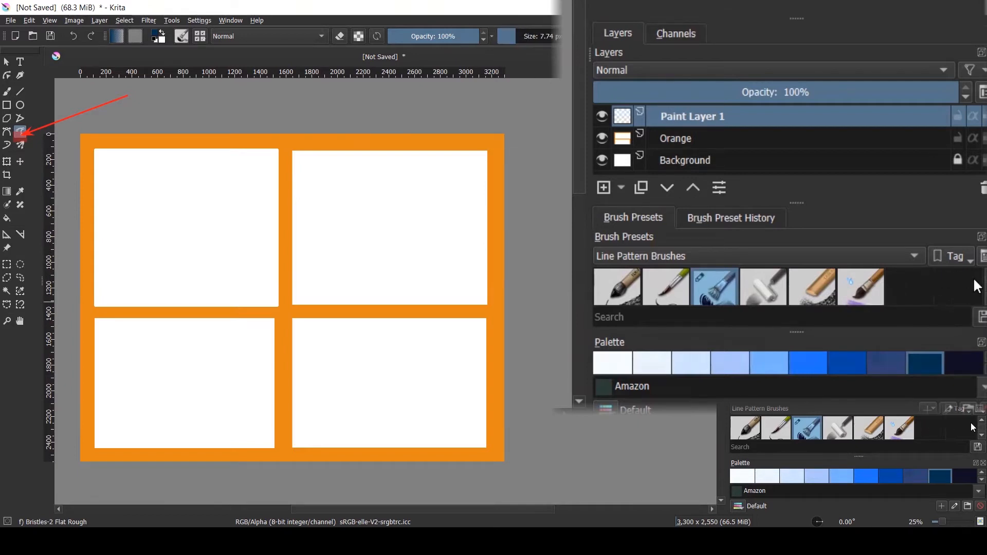
click(920, 253)
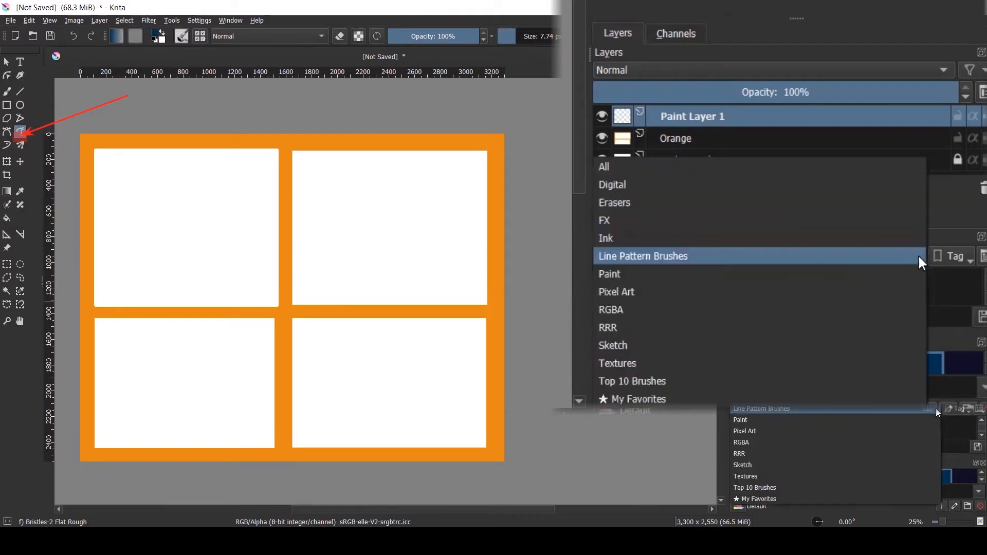
click(630, 382)
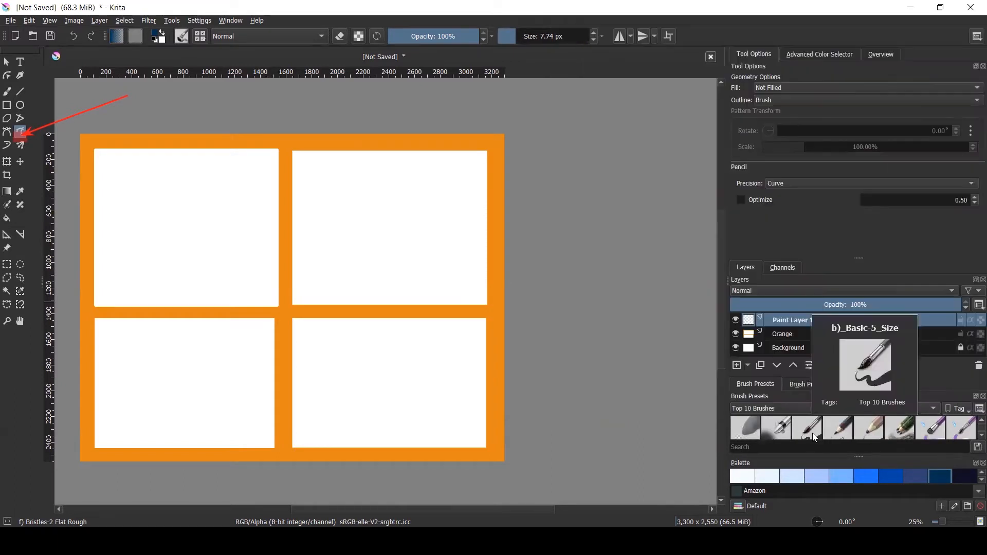
click(815, 438)
drag(521, 39, 514, 38)
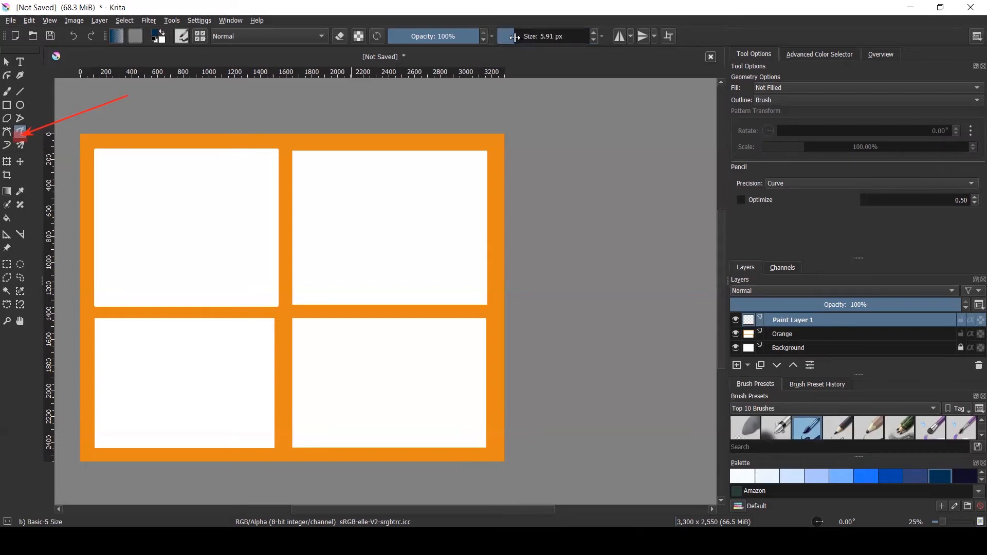
- Draw three closed freehand outlines in the upper-left panel: a large one, a narrow one to its right and a small one at the lower left
mouse_move(110, 161)
mouse_down()
mouse_move(128, 230)
mouse_move(144, 250)
mouse_move(177, 272)
mouse_move(202, 264)
mouse_move(185, 239)
mouse_move(189, 202)
mouse_move(155, 162)
mouse_move(109, 158)
mouse_up()
mouse_move(240, 200)
mouse_down()
mouse_move(271, 266)
mouse_move(235, 262)
mouse_move(225, 216)
mouse_move(247, 189)
mouse_move(239, 202)
mouse_up()
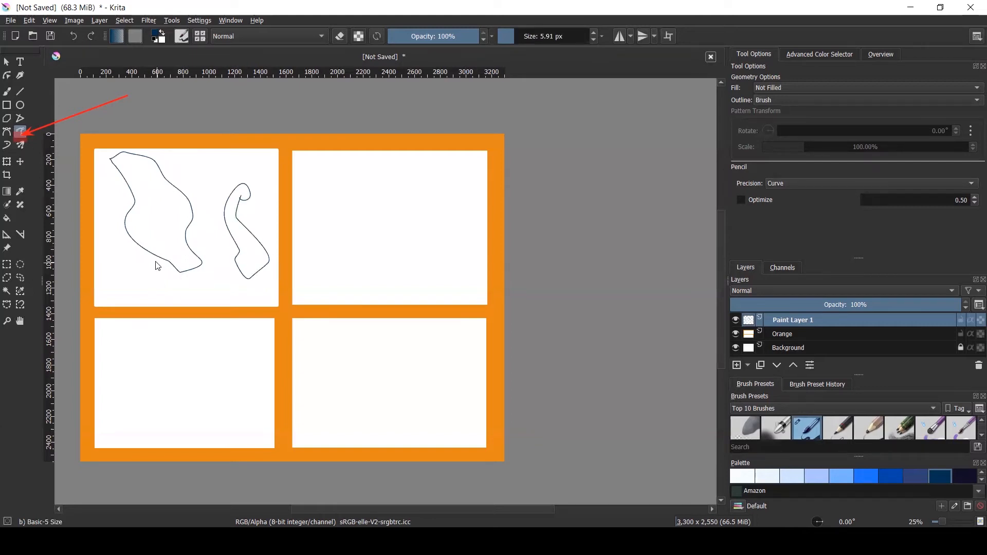
mouse_move(129, 256)
mouse_down()
mouse_move(125, 274)
mouse_move(138, 287)
mouse_move(120, 294)
mouse_move(103, 271)
mouse_move(113, 245)
mouse_move(128, 265)
mouse_up()
- Add a vector layer above Paint Layer 1 for editable shapes
click(7, 76)
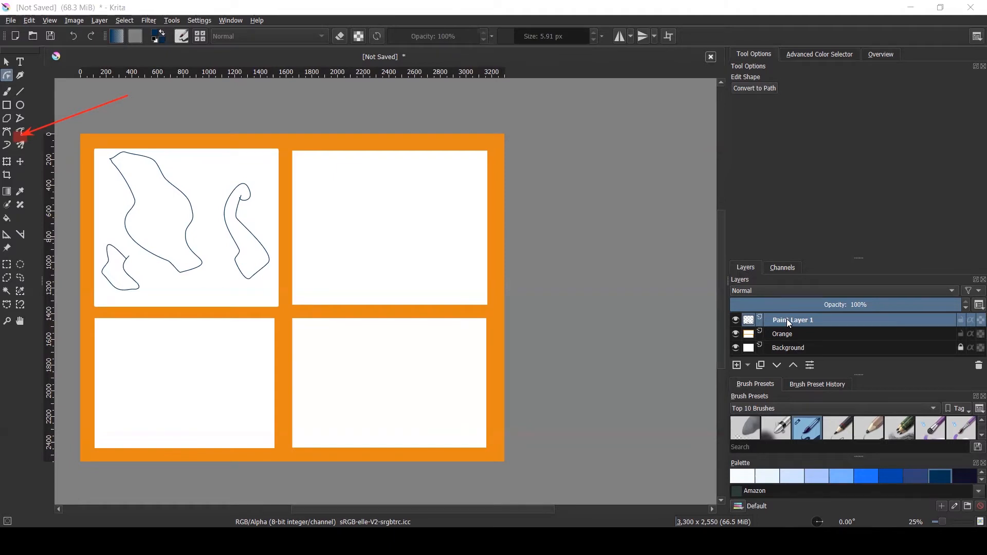
click(749, 366)
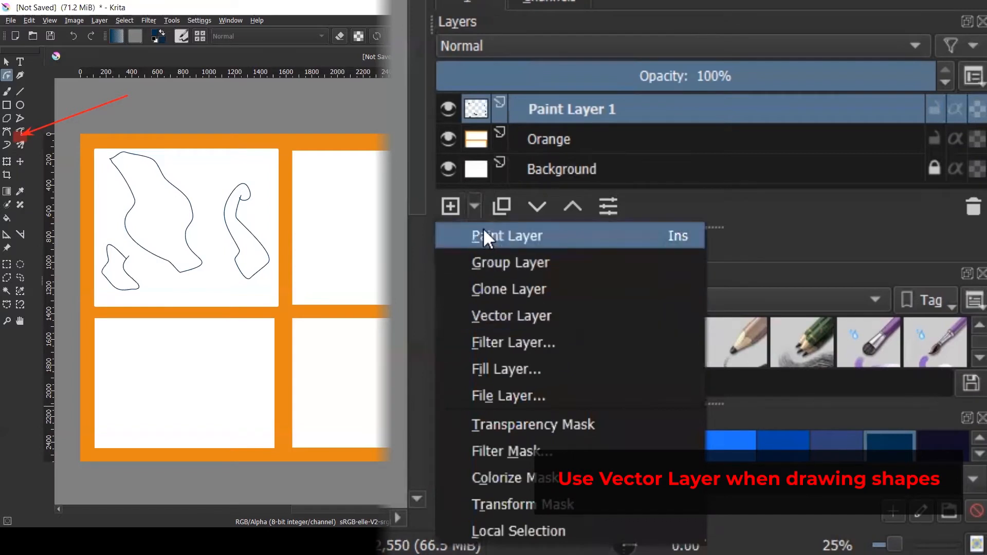
click(670, 198)
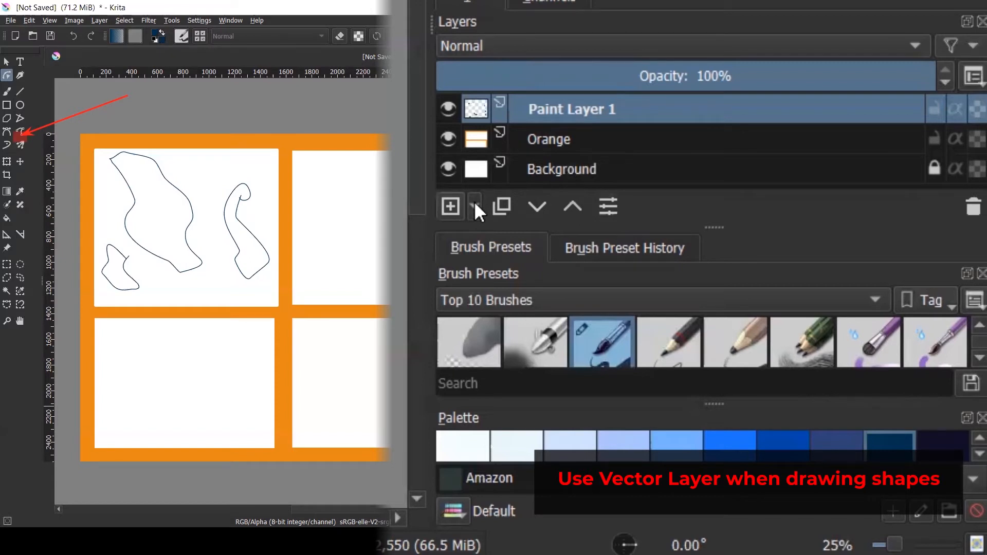
click(474, 202)
click(508, 309)
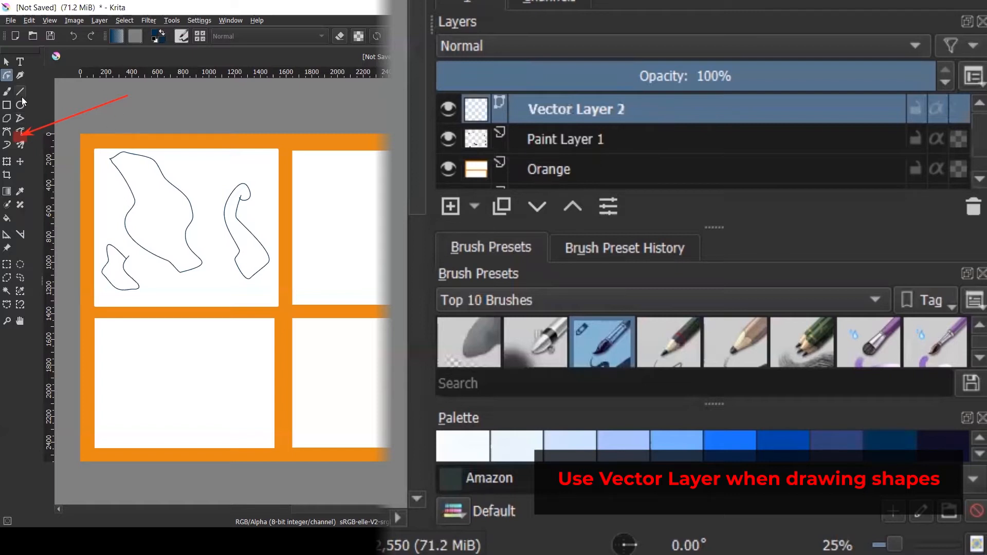
- Draw two closed freehand path outlines in the upper-right panel on the vector layer, a large one and a narrower one beside it
click(19, 131)
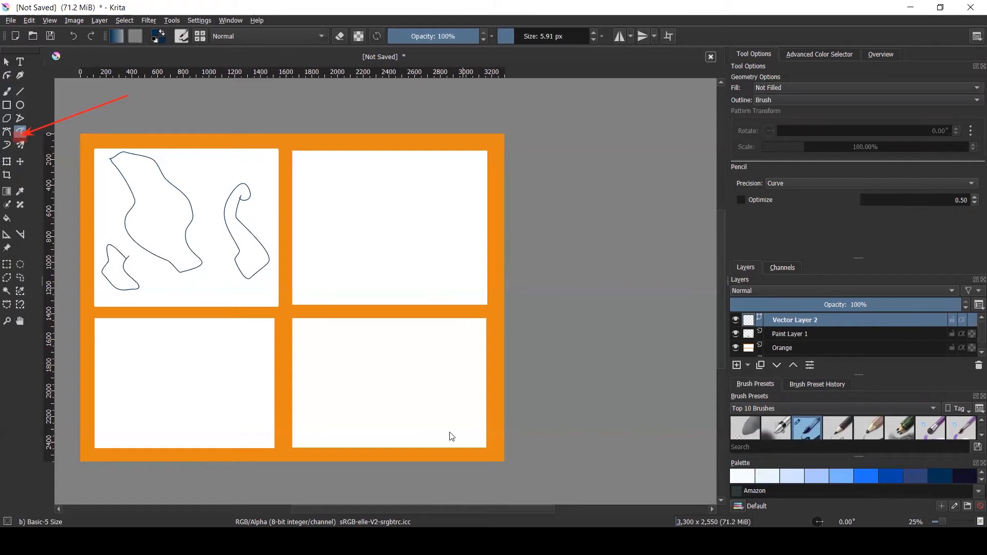
click(457, 542)
click(751, 366)
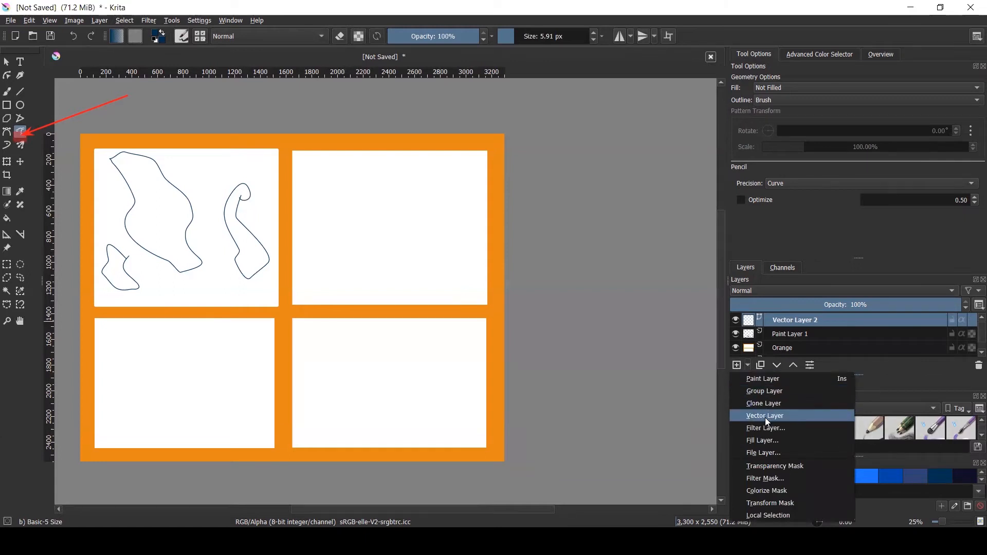
click(866, 365)
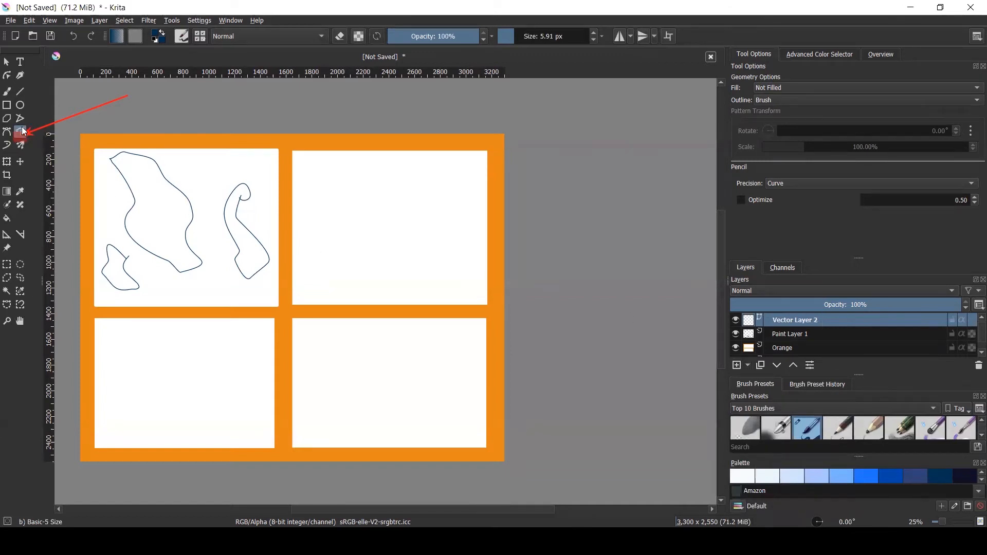
mouse_move(322, 170)
mouse_down()
mouse_move(338, 251)
mouse_move(380, 274)
mouse_move(391, 219)
mouse_move(320, 171)
mouse_up()
mouse_move(442, 181)
mouse_down()
mouse_move(431, 211)
mouse_move(432, 282)
mouse_move(459, 244)
mouse_move(450, 182)
mouse_move(441, 181)
mouse_up()
- Reshape the large outline in the upper-right panel with the Edit Shapes tool, moving its nodes into an irregular, pointed contour
click(6, 75)
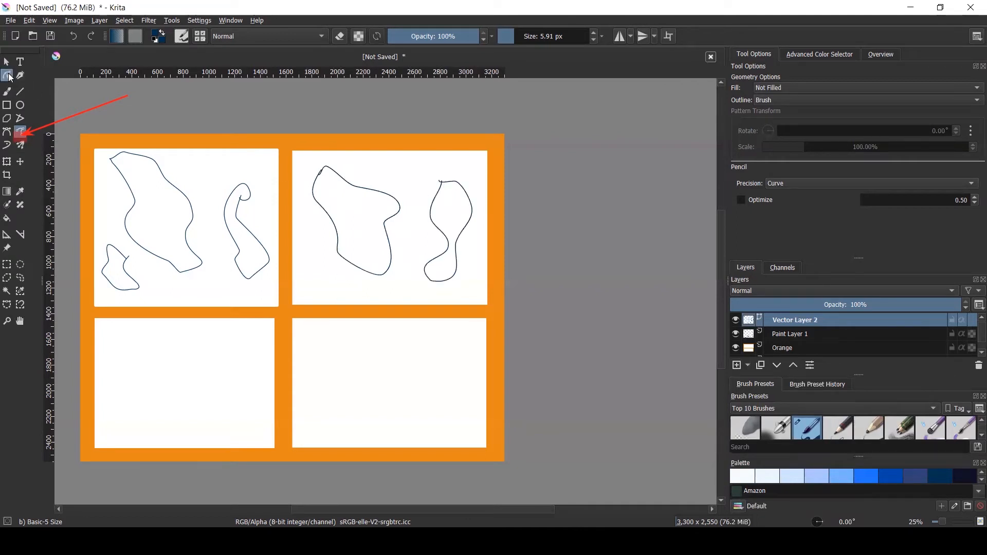
click(355, 187)
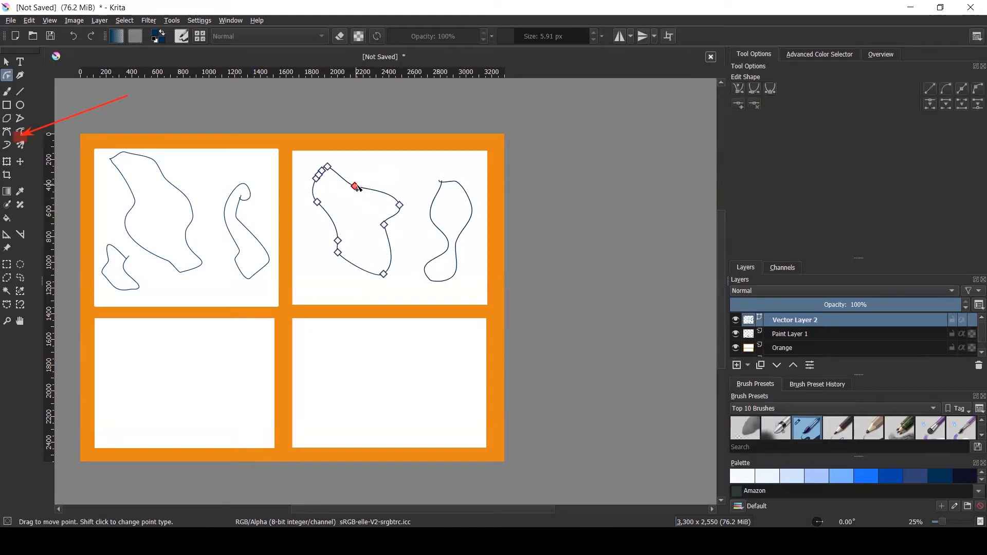
drag(355, 187, 365, 177)
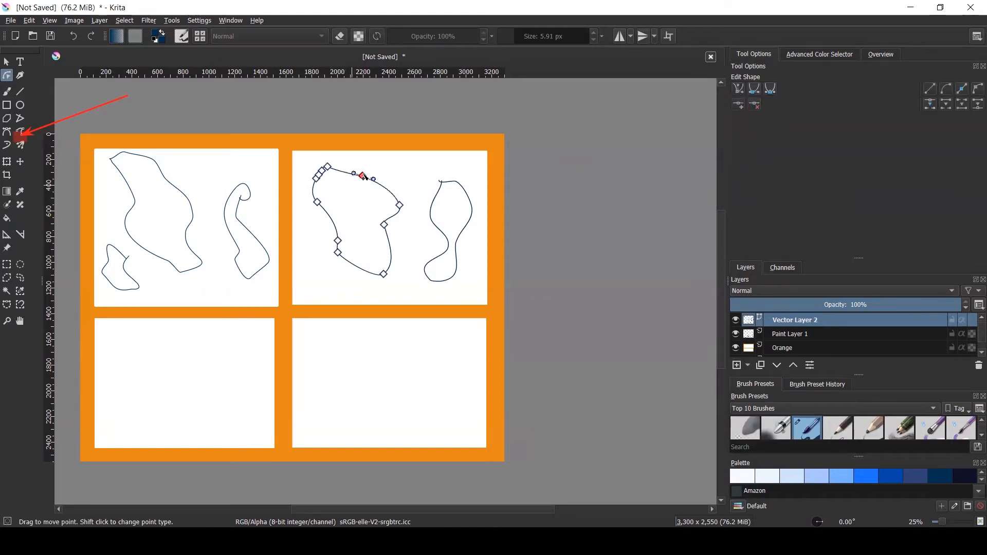
scroll(363, 191, up, 2)
drag(407, 259, 448, 301)
drag(405, 356, 317, 202)
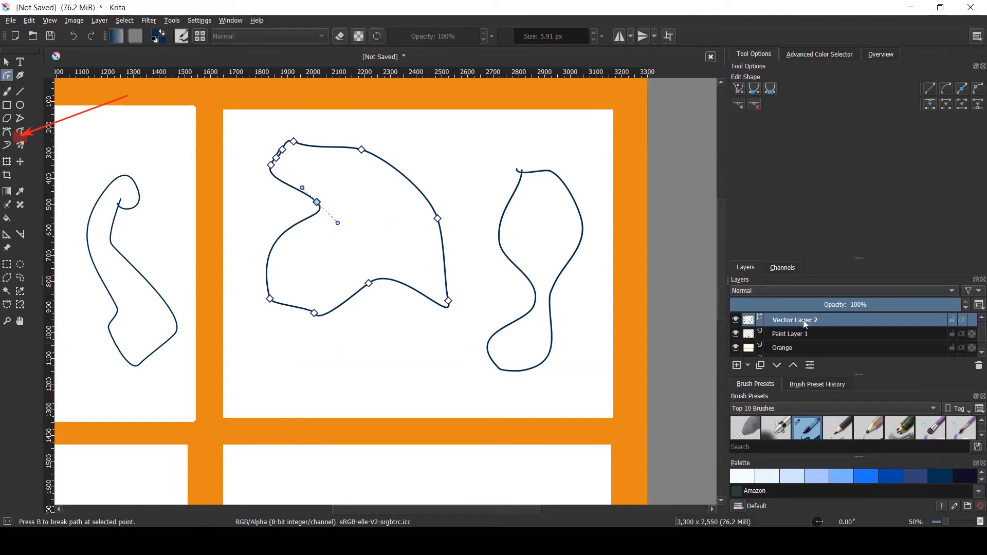
mouse_move(802, 319)
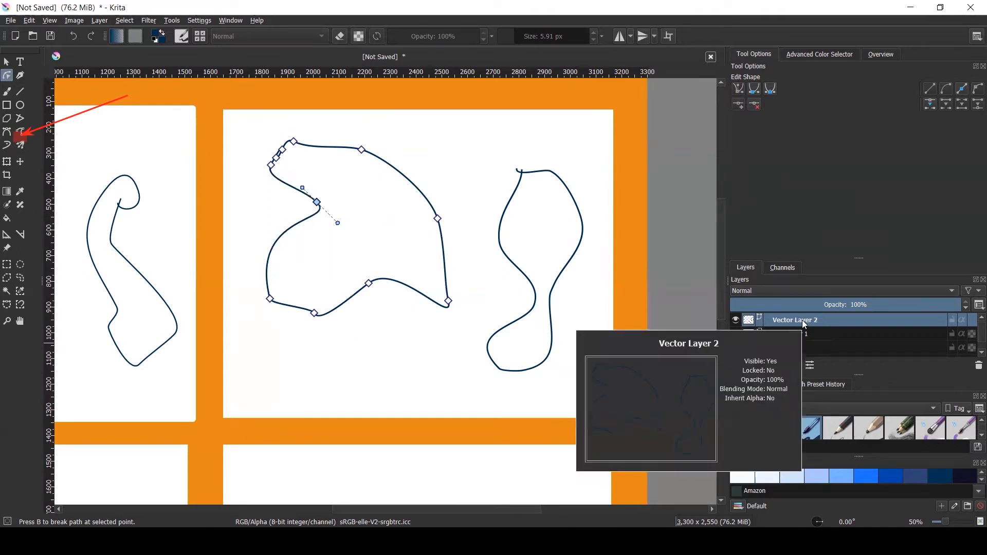
drag(439, 221, 391, 239)
drag(363, 150, 395, 138)
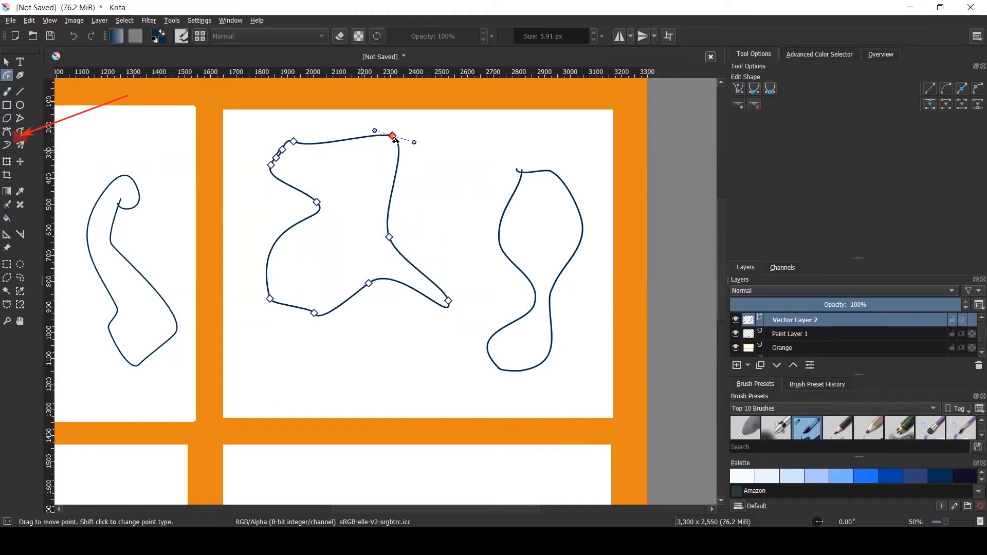
- Move the left waist node of the narrow outline in the upper-right panel outward to widen its middle
scroll(485, 238, down, 1)
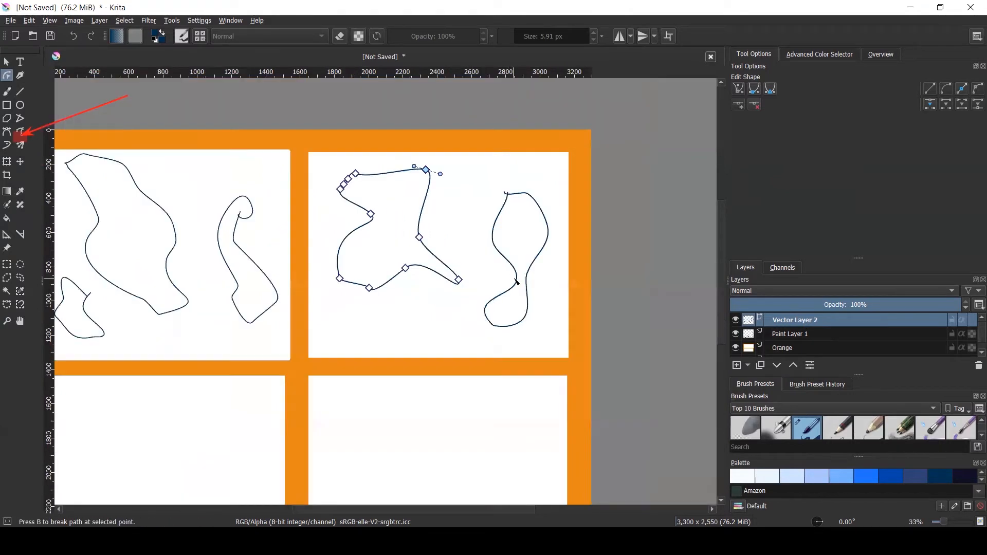
click(516, 283)
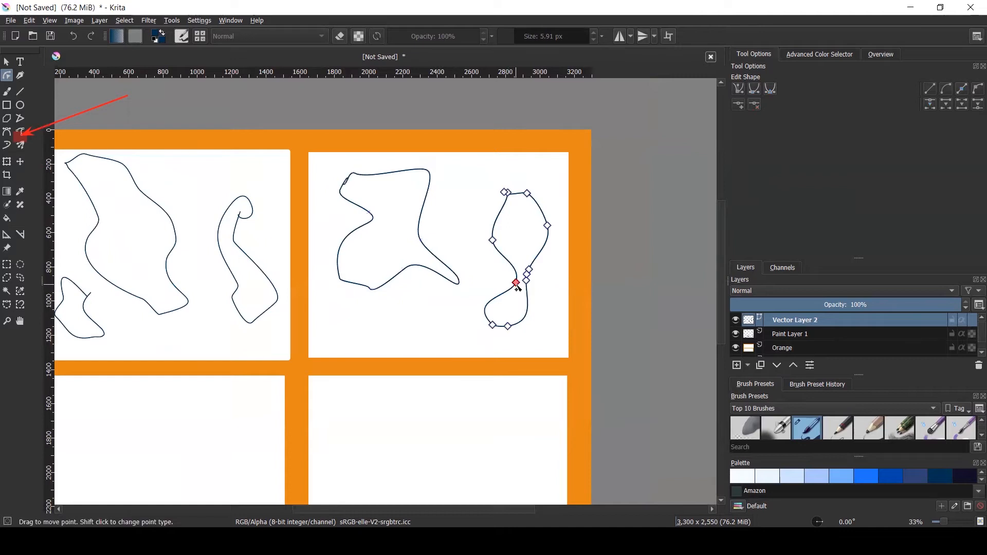
drag(516, 283, 489, 270)
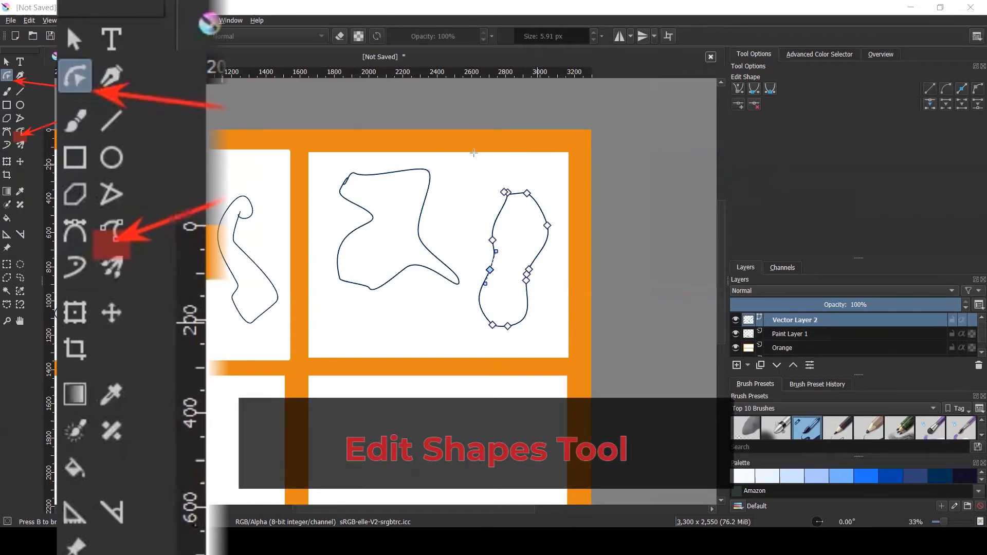
- Place a text label along the lower edge of the upper-right panel and begin it with "Edit Shape tool can edit"
click(19, 61)
drag(347, 312, 482, 360)
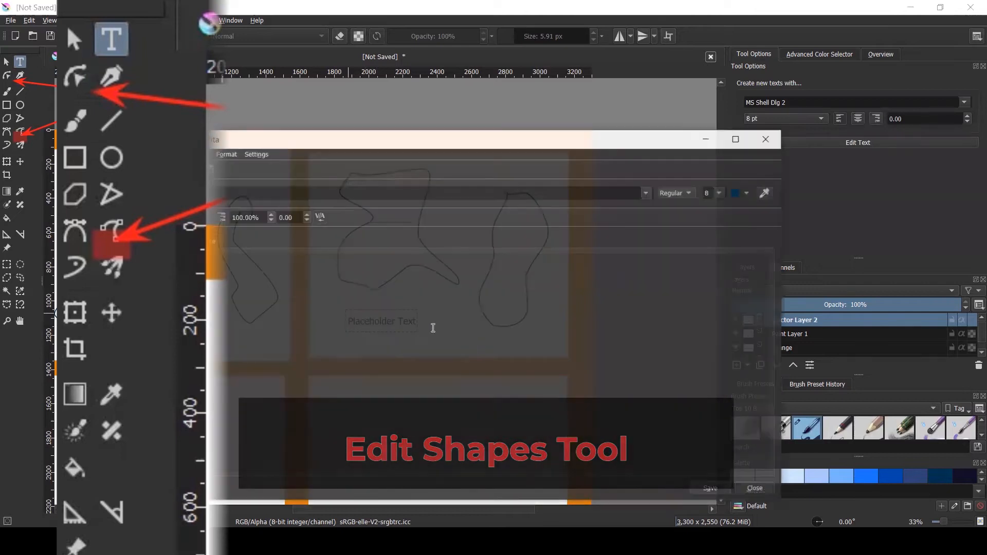
text(The )
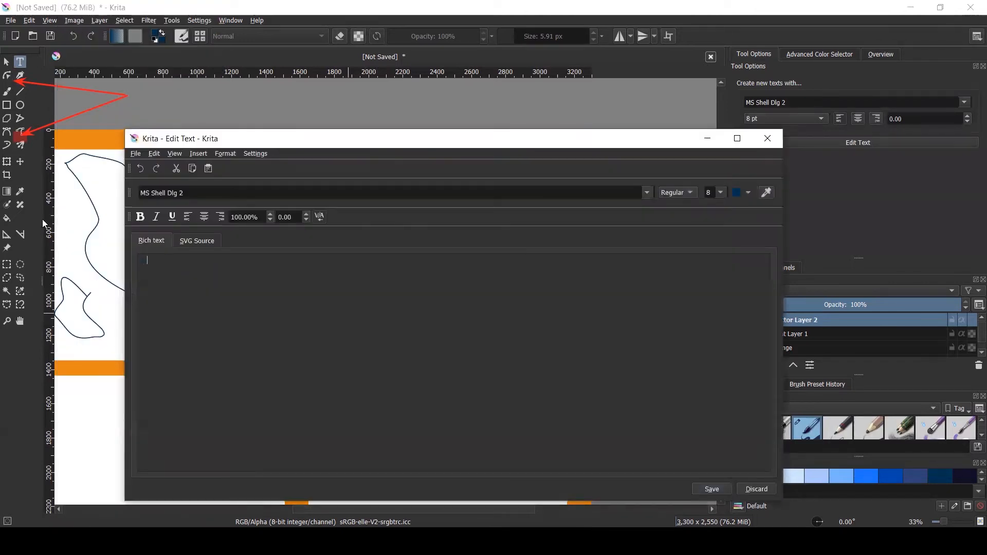
text(hape tool)
key(ctrl+a)
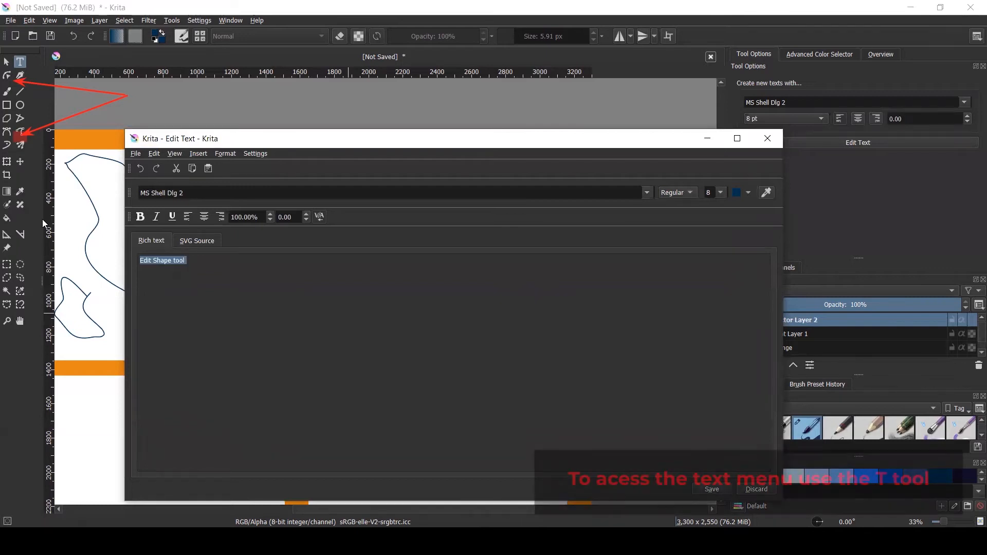
click(203, 265)
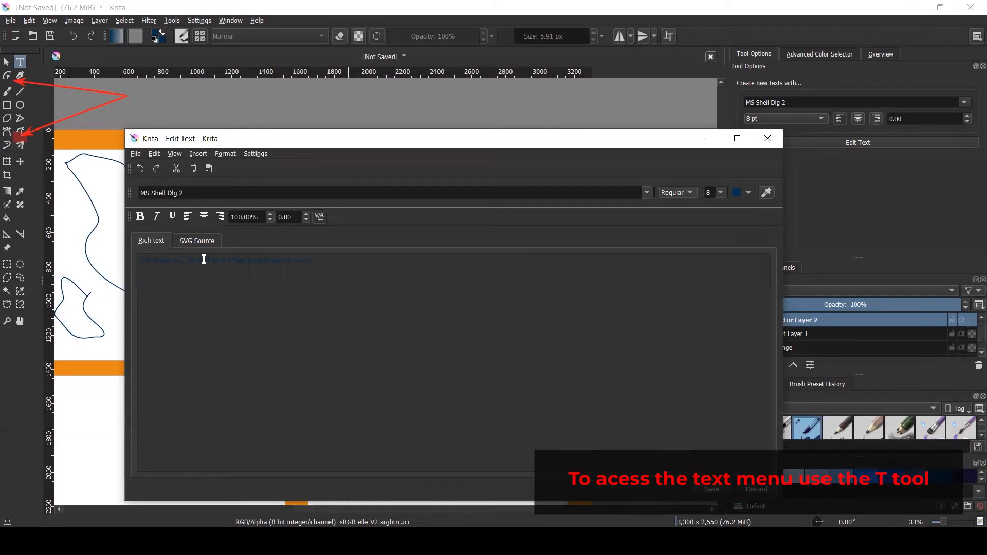
- Format the whole label text in black at size 10
key(ctrl+a)
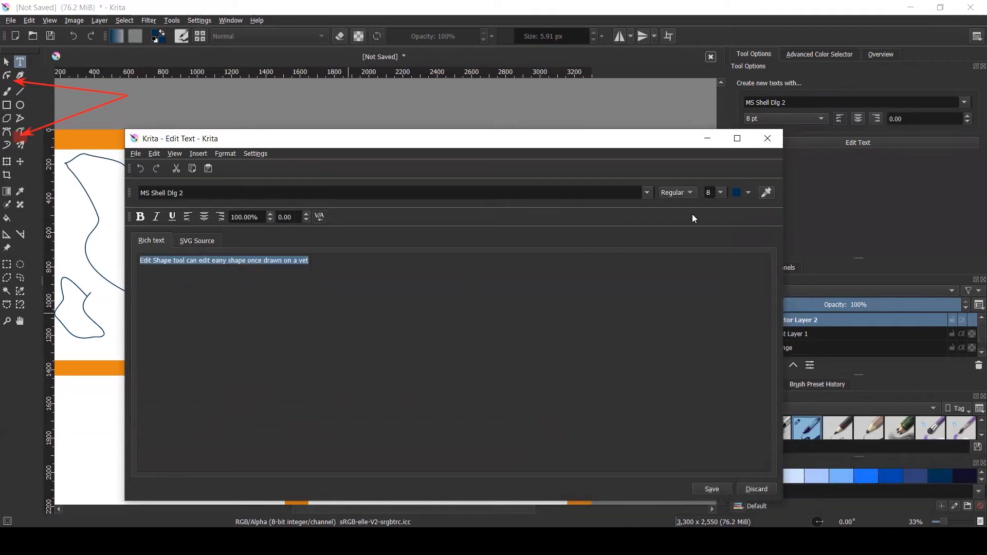
click(747, 194)
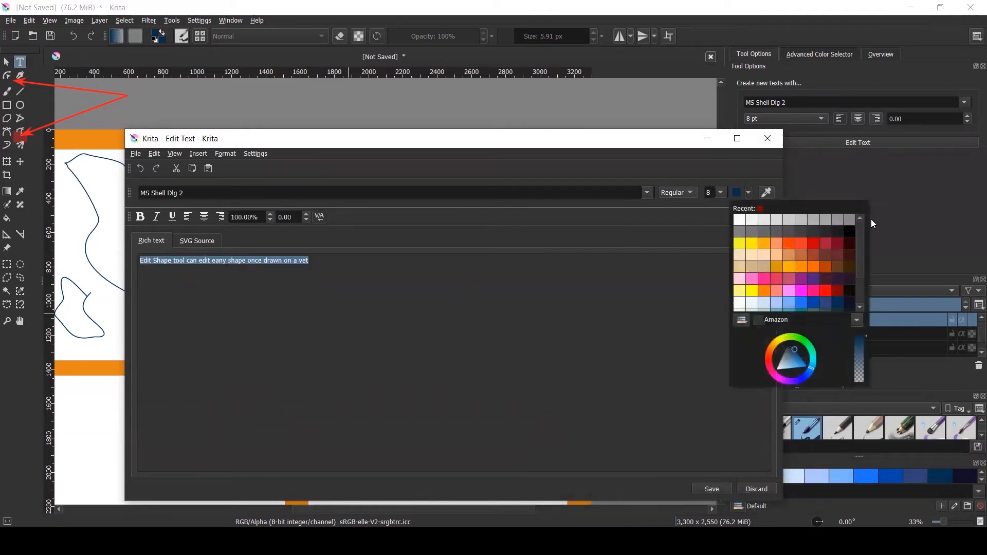
click(845, 234)
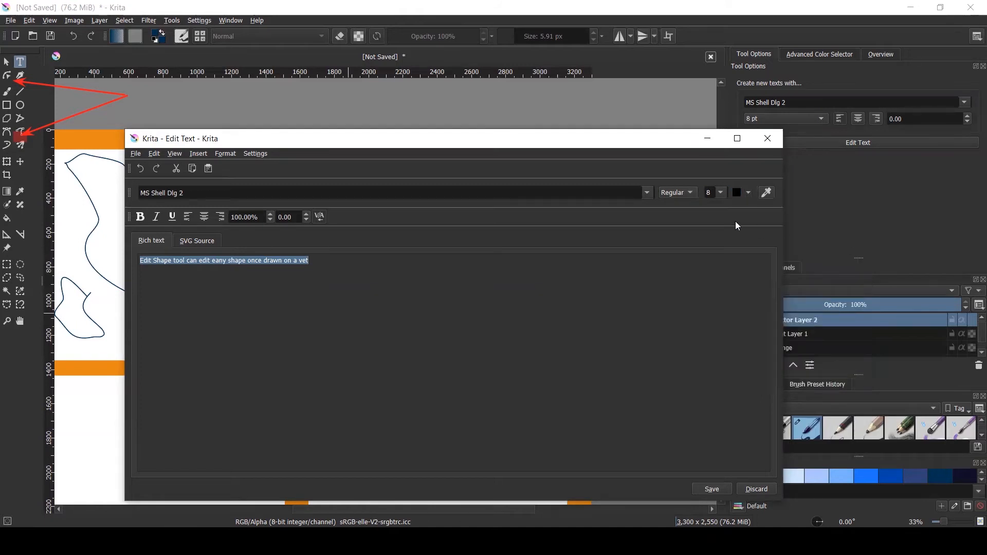
click(721, 193)
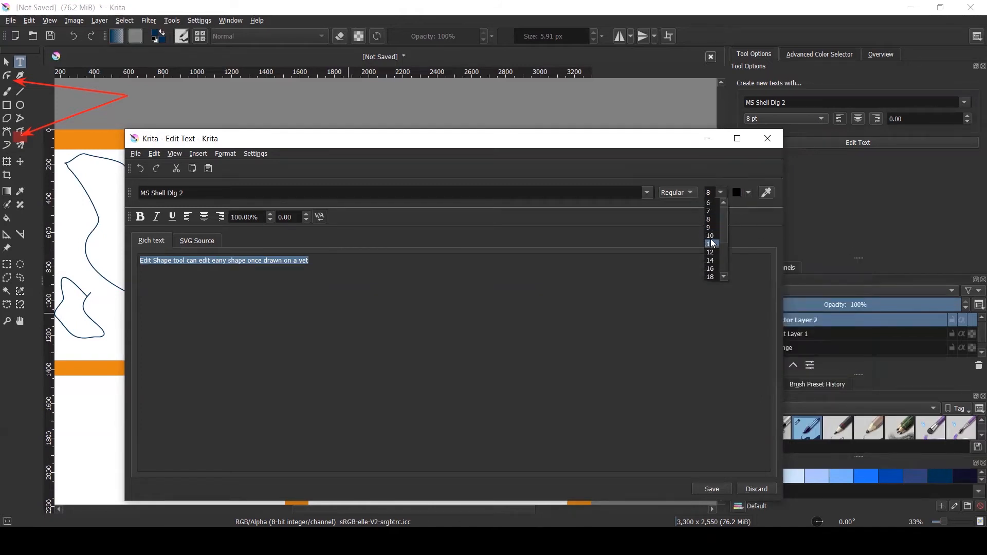
click(712, 241)
- Correct "eany" to "any" and complete the two-line label as "Edit Shape tool can edit any shape once drawn on a vetor layer."
click(325, 262)
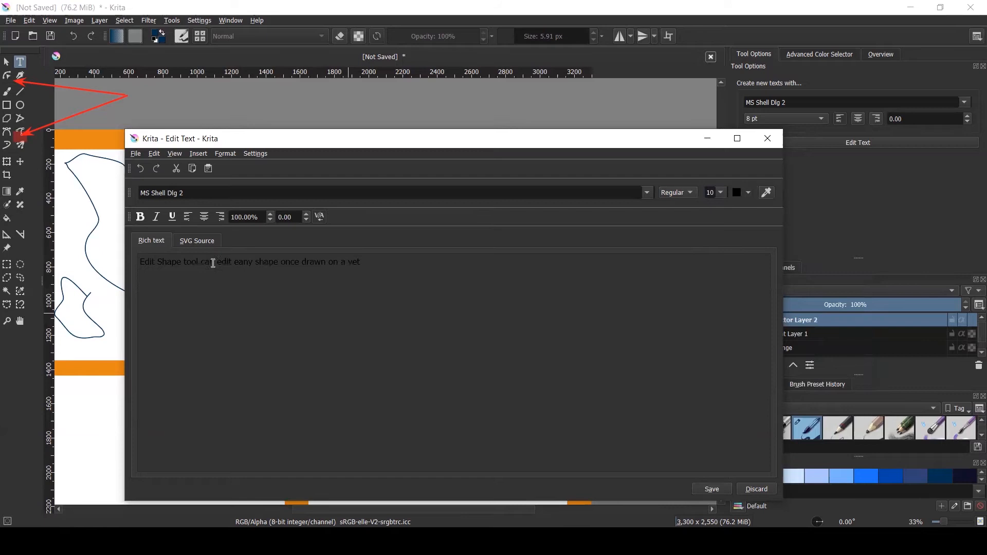
click(239, 262)
key(BackSpace)
click(362, 262)
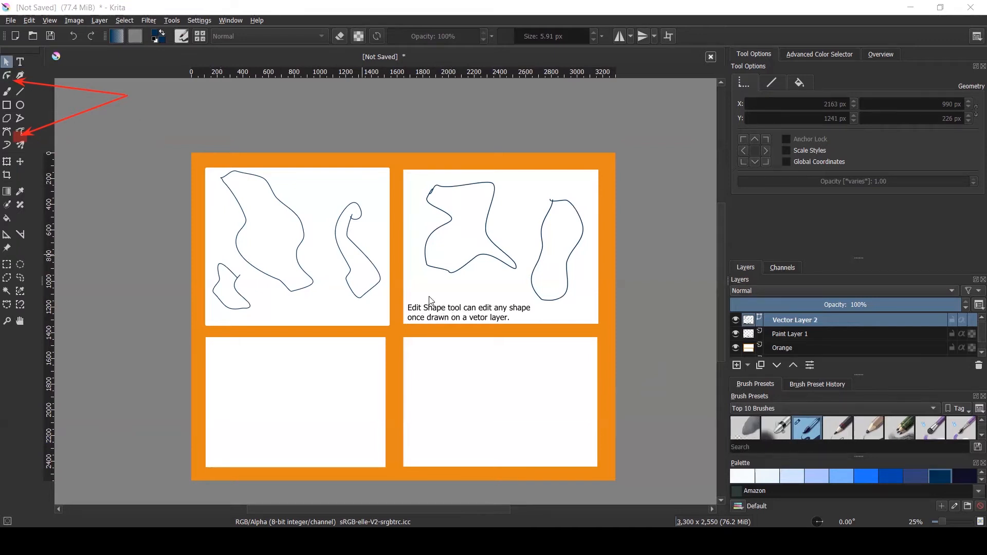
- Clear the freehand shapes in the upper-left panel from Paint Layer 1, checking the layer's content by toggling its visibility
click(772, 333)
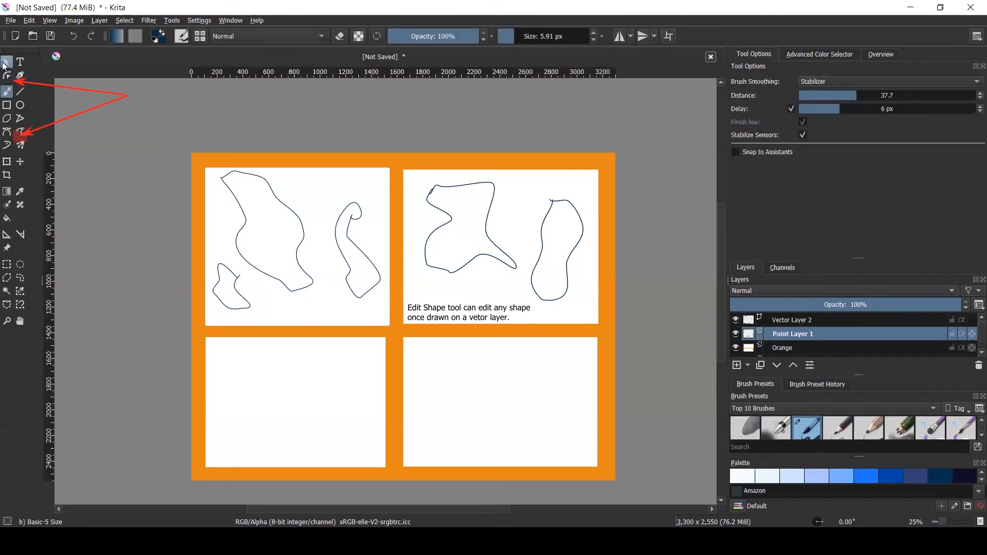
click(736, 334)
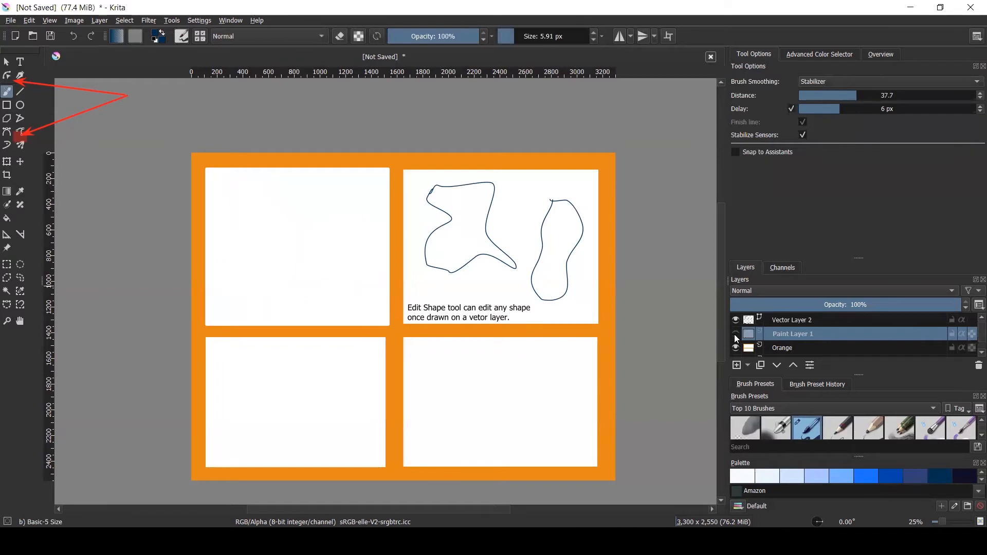
click(736, 335)
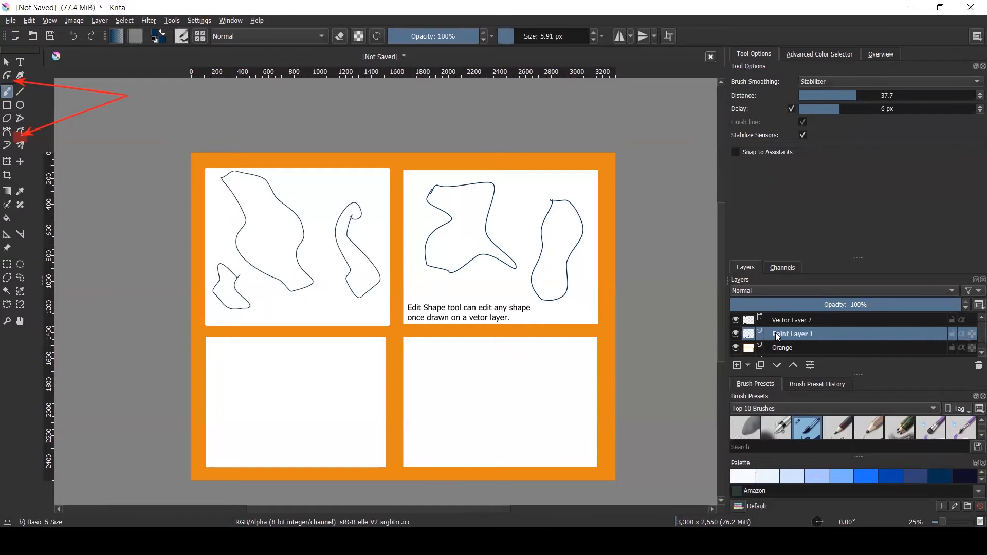
key(Delete)
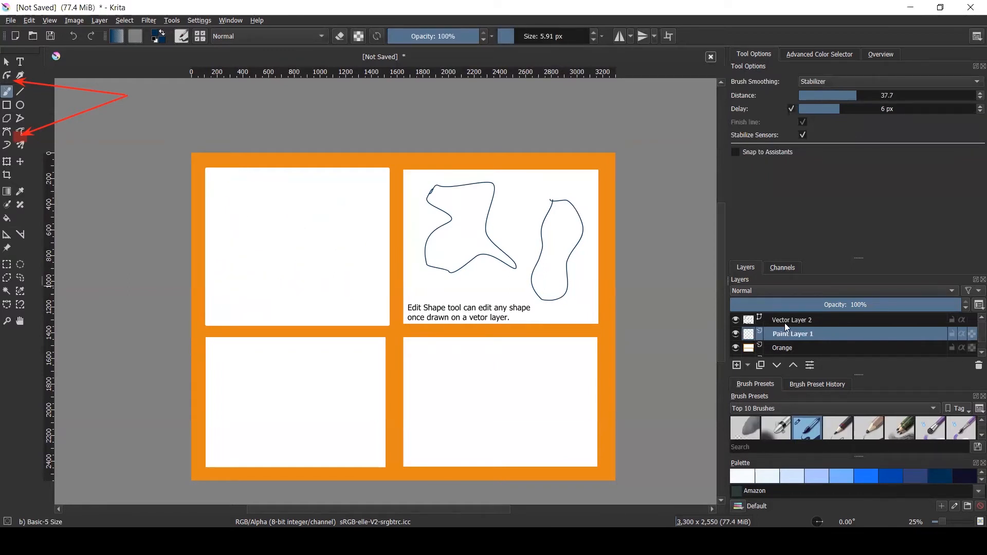
- Move the whole content of Vector Layer 2, both outlines and the label, from the upper-right panel into the upper-left panel
click(784, 322)
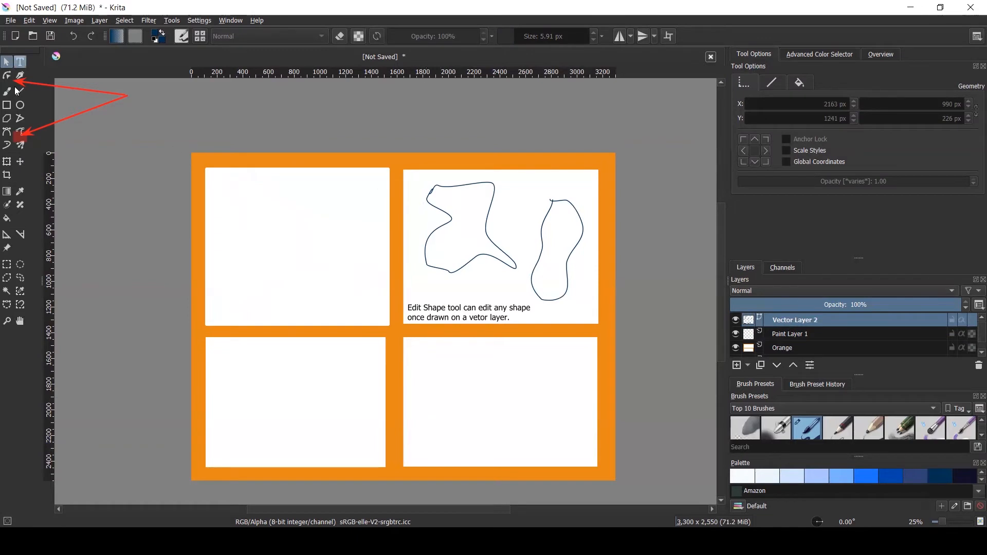
click(7, 162)
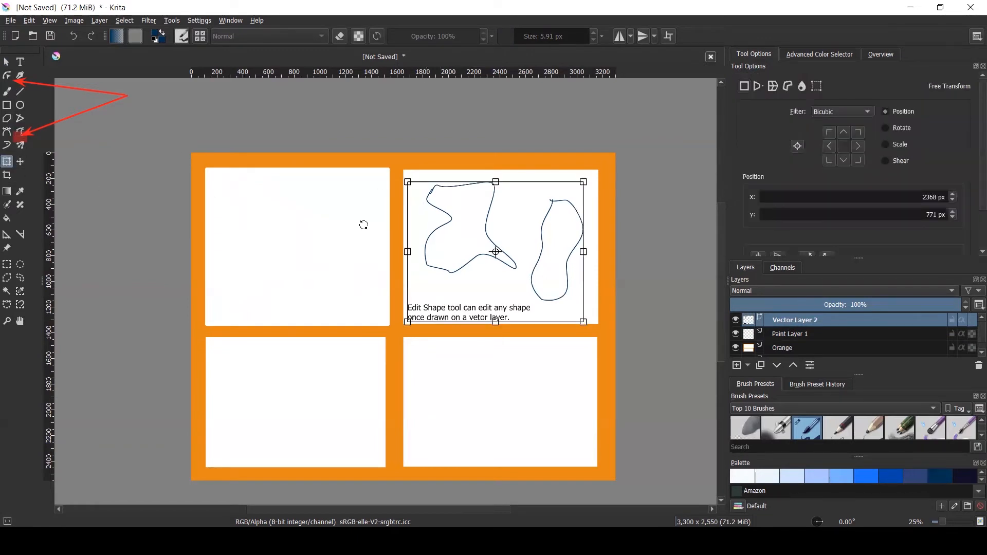
drag(497, 250, 306, 245)
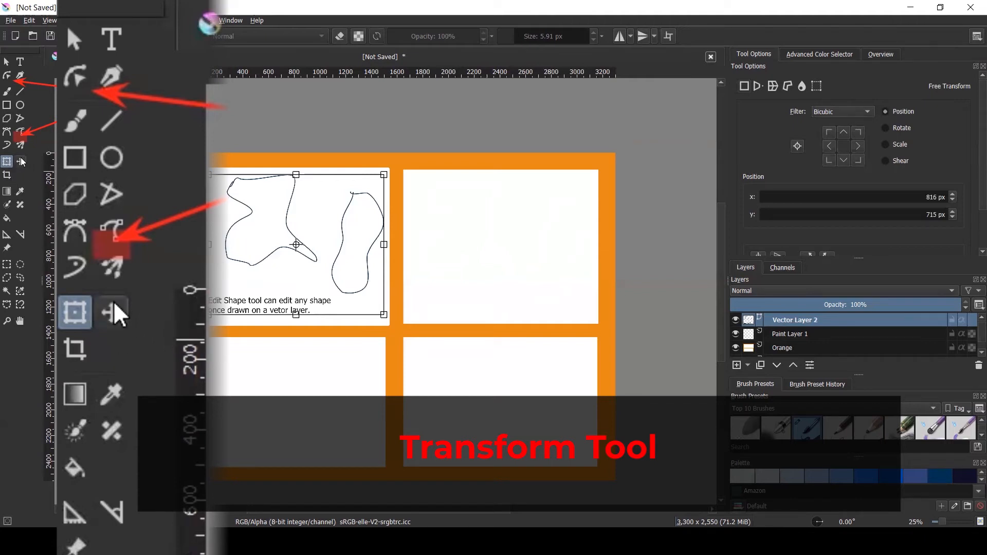
click(21, 163)
mouse_move(309, 242)
mouse_down()
mouse_move(322, 254)
mouse_move(366, 252)
mouse_move(319, 252)
mouse_up()
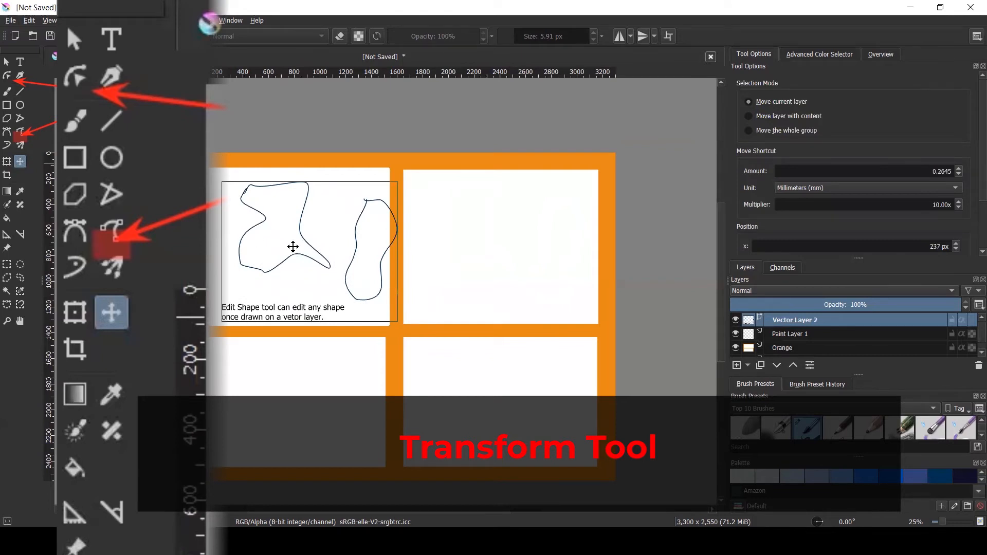
- Try to scale the content of Vector Layer 2 from its upper-right corner with the Transform tool
key(ctrl+t)
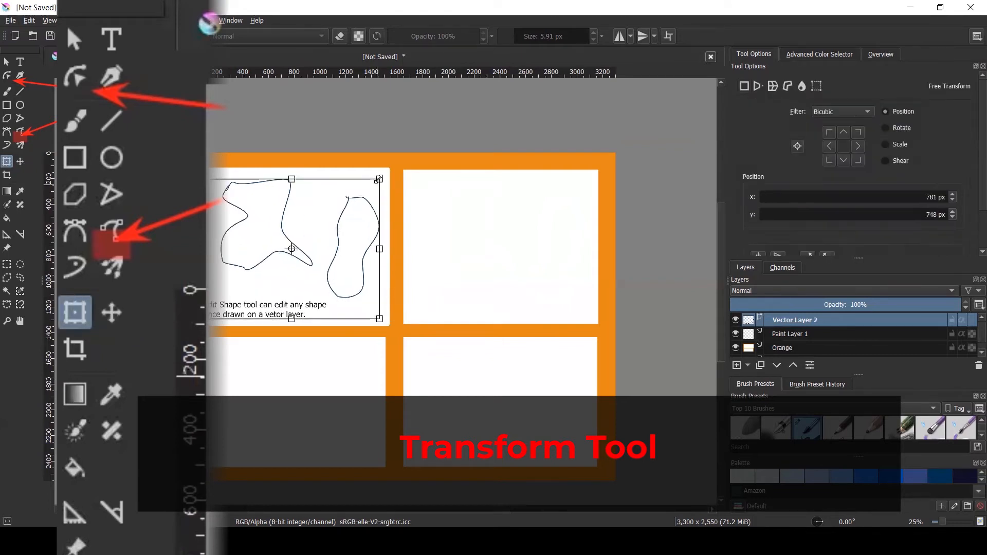
scroll(380, 178, up, 6)
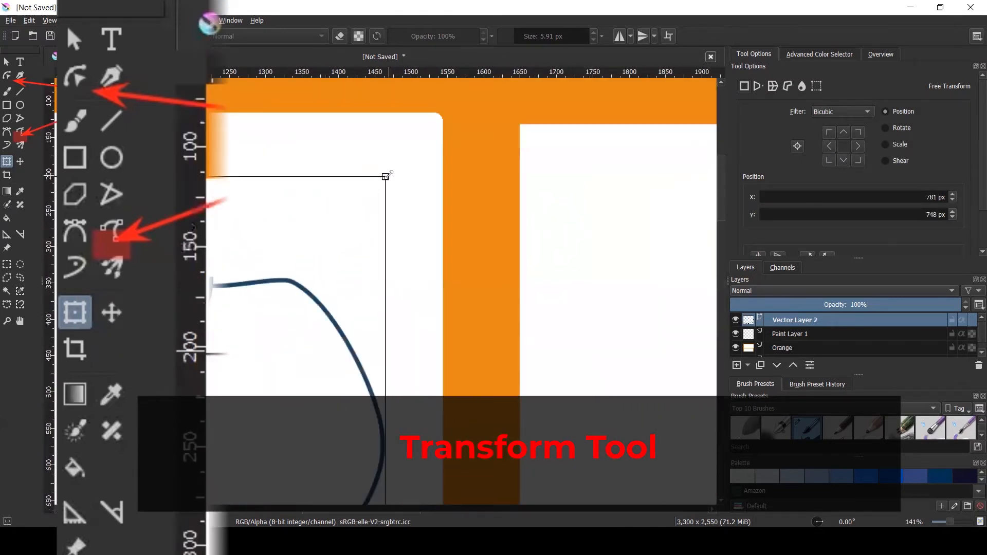
mouse_move(389, 174)
mouse_down()
mouse_move(435, 138)
mouse_move(489, 125)
mouse_move(225, 269)
mouse_move(301, 243)
mouse_move(385, 176)
mouse_up()
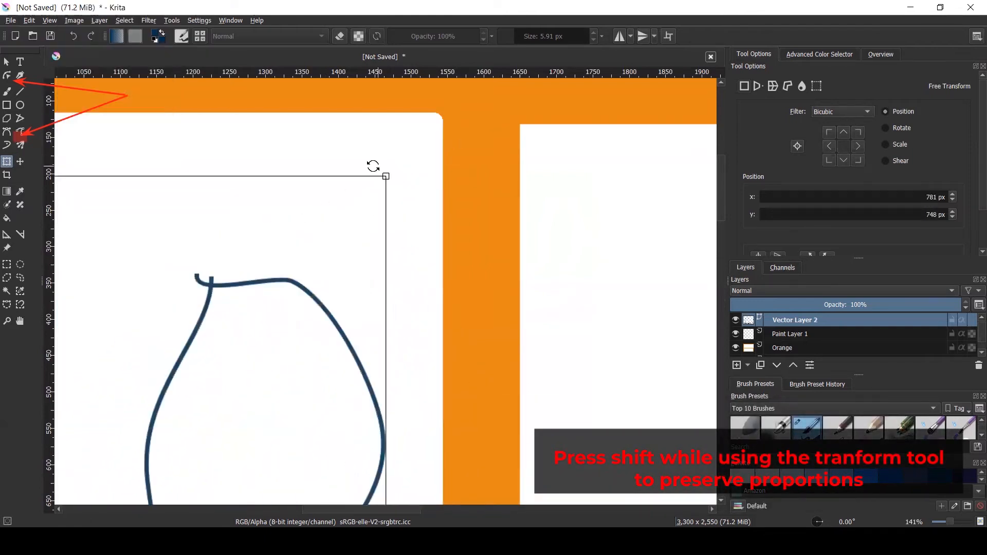
key(minus)
key(minus)
key(minus)
key(minus)
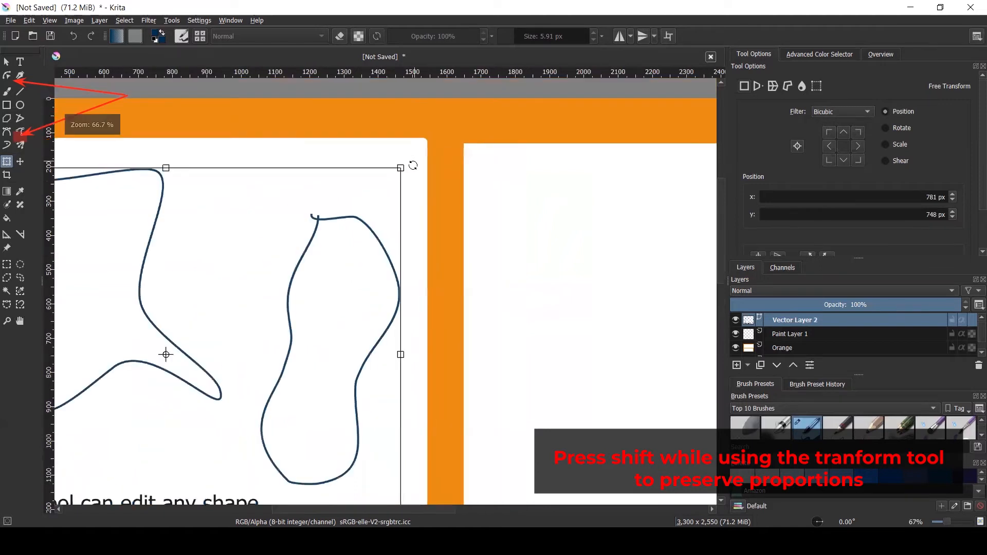
- Reposition the content of Vector Layer 2 inside the upper-left panel with Free Transform, at about X 862 px and Y 745 px
click(6, 61)
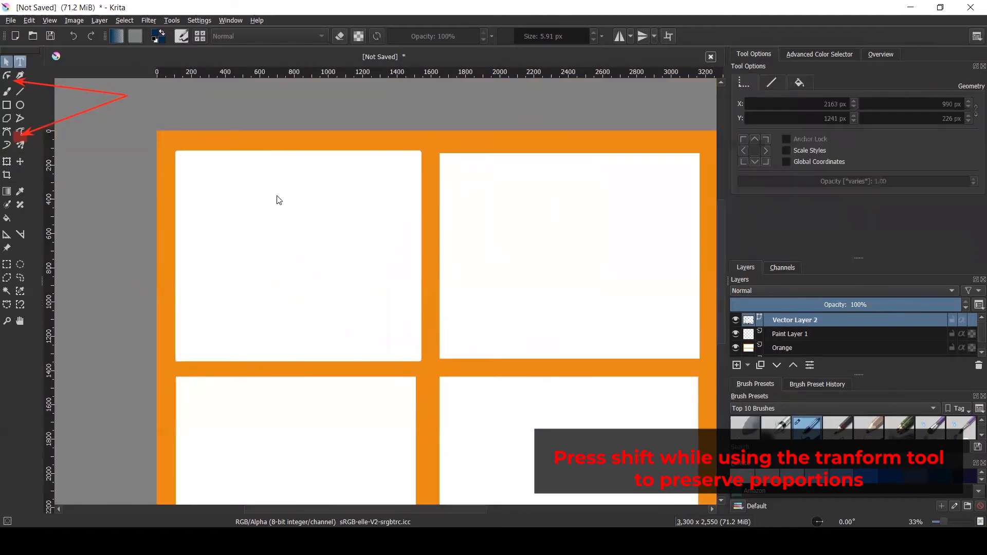
click(6, 162)
drag(235, 225, 249, 224)
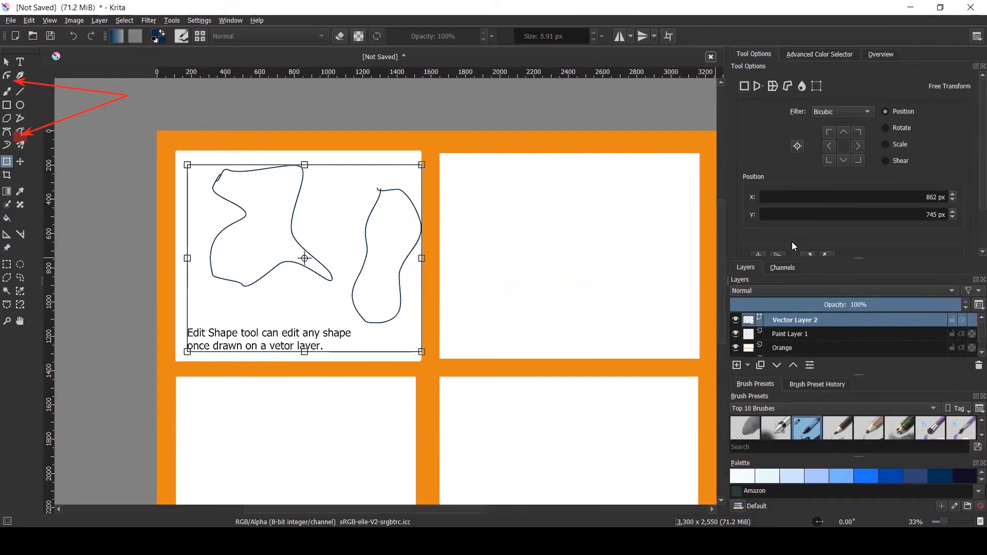
click(787, 333)
click(791, 322)
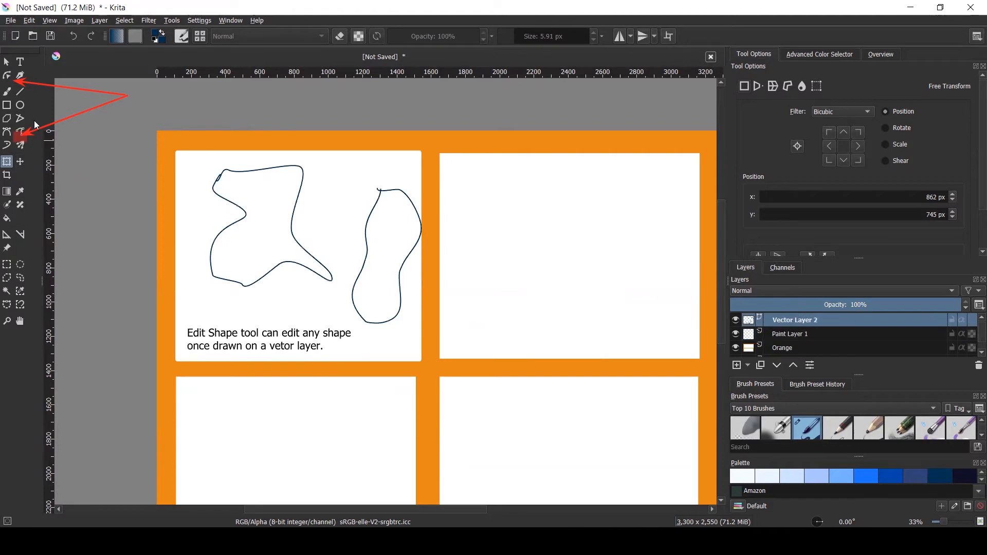
- Reopen the label for editing and insert "Tool Used: Free hand Path Tool" as a new first line above the existing text
click(6, 62)
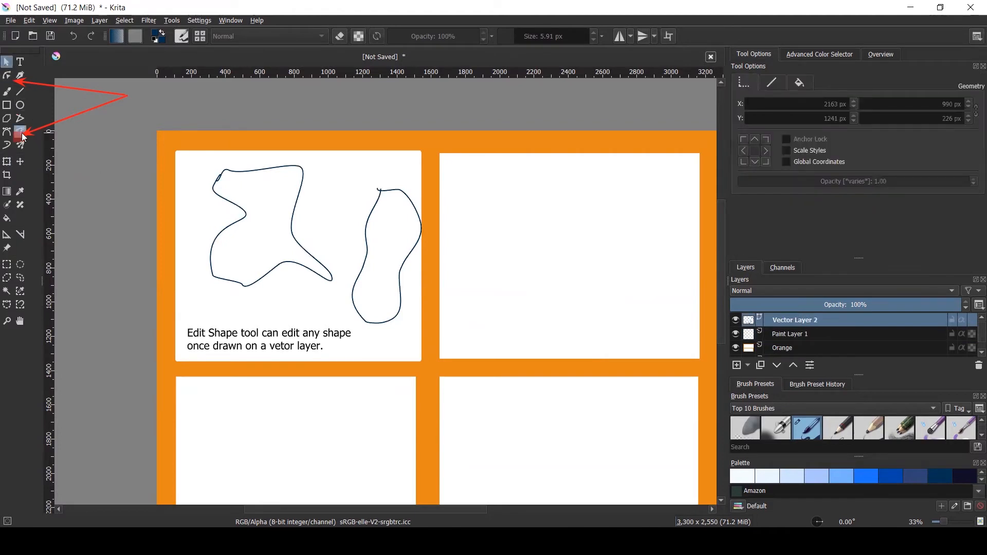
double_click(229, 341)
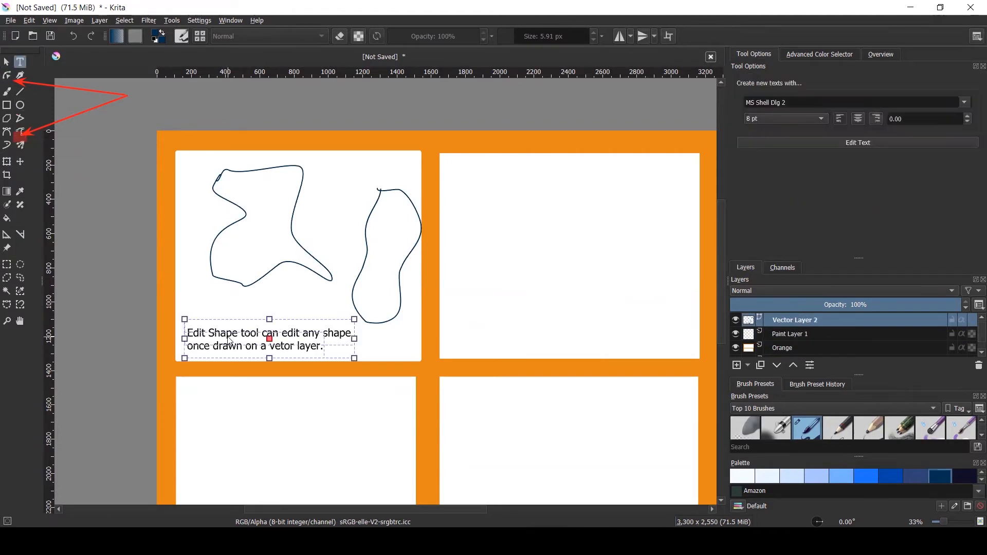
click(230, 341)
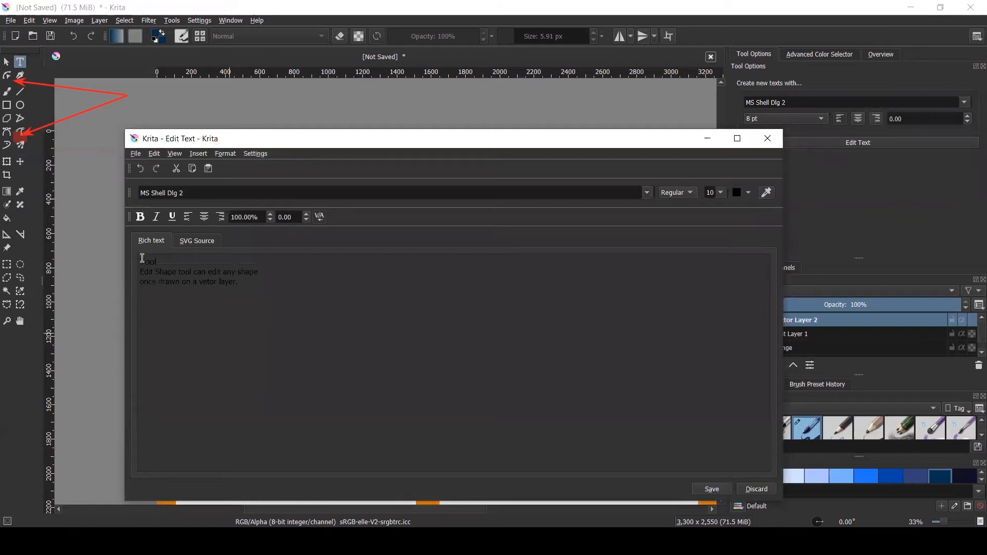
key(BackSpace)
text(.)
key(Return)
key(BackSpace)
text(Fri)
text(e hand Path Tool)
- Make "vetor layer." bold, save the label text, and move the label up to about Y 1199 px so it fits the upper-left panel
drag(199, 282, 265, 292)
click(140, 216)
click(711, 488)
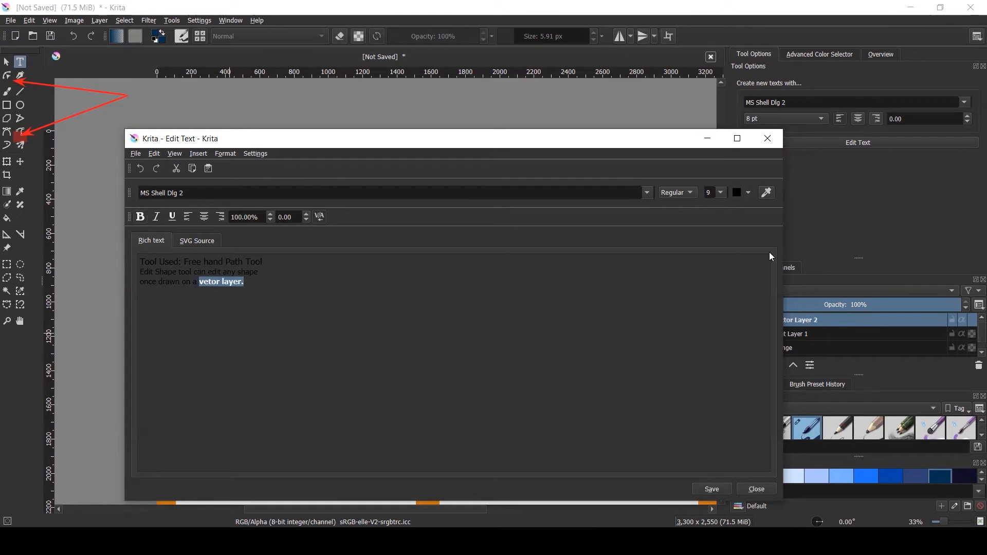
click(754, 489)
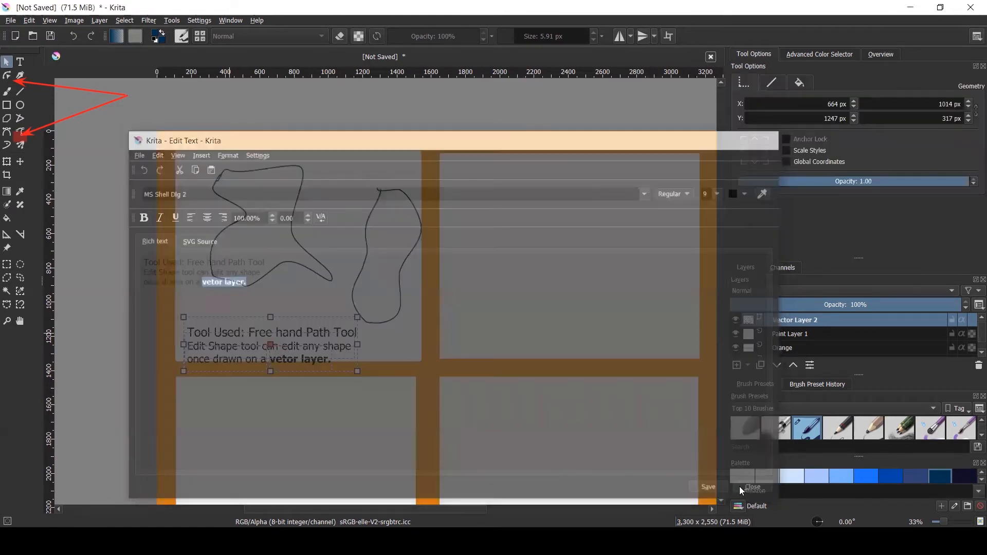
drag(330, 327, 328, 319)
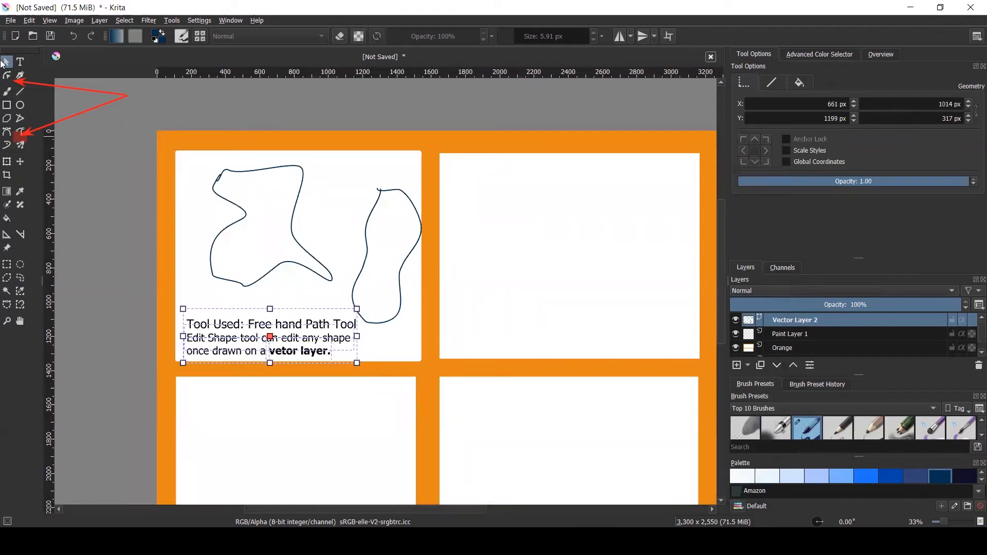
click(151, 111)
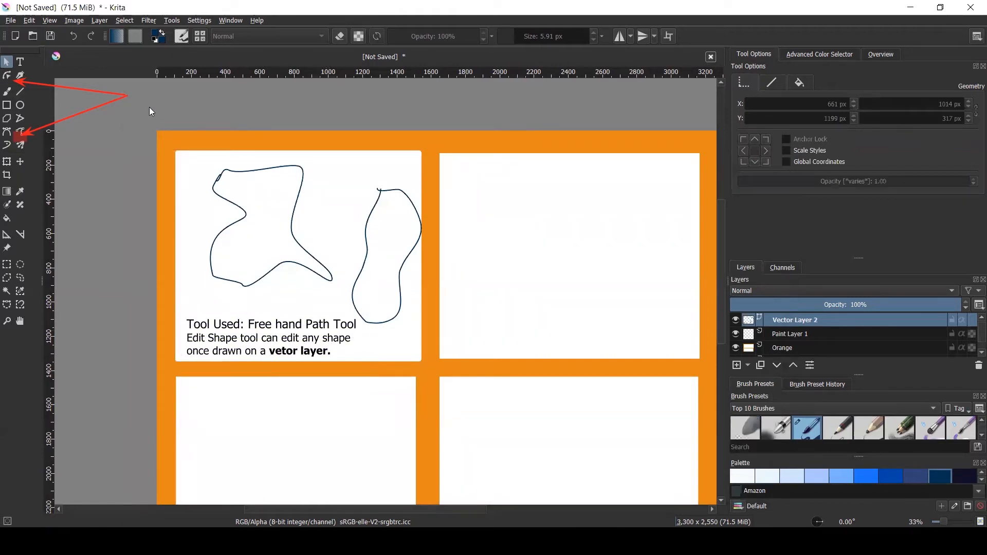
- Save the drawing as a Krita document named demonstration in the Tutorials folder
click(9, 20)
click(42, 74)
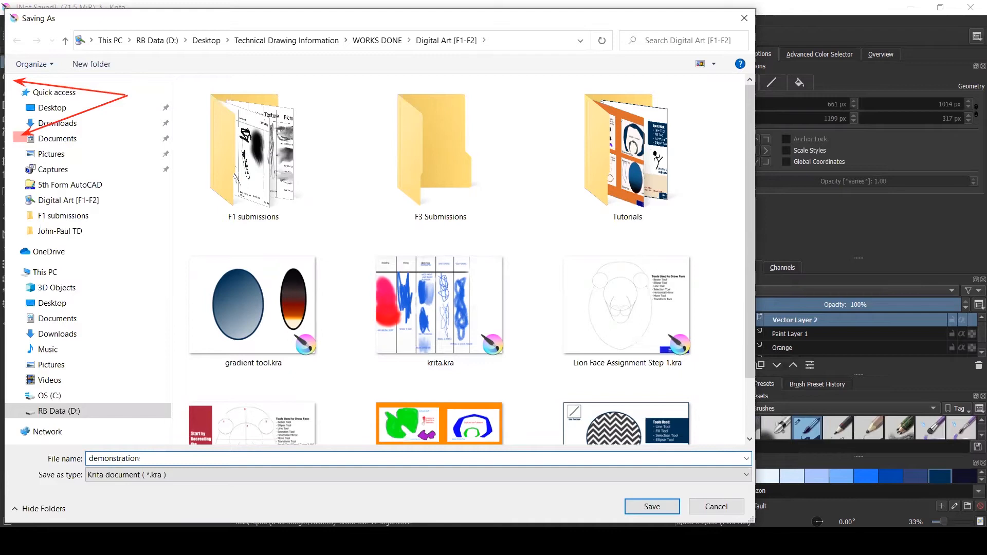
double_click(646, 118)
key(Return)
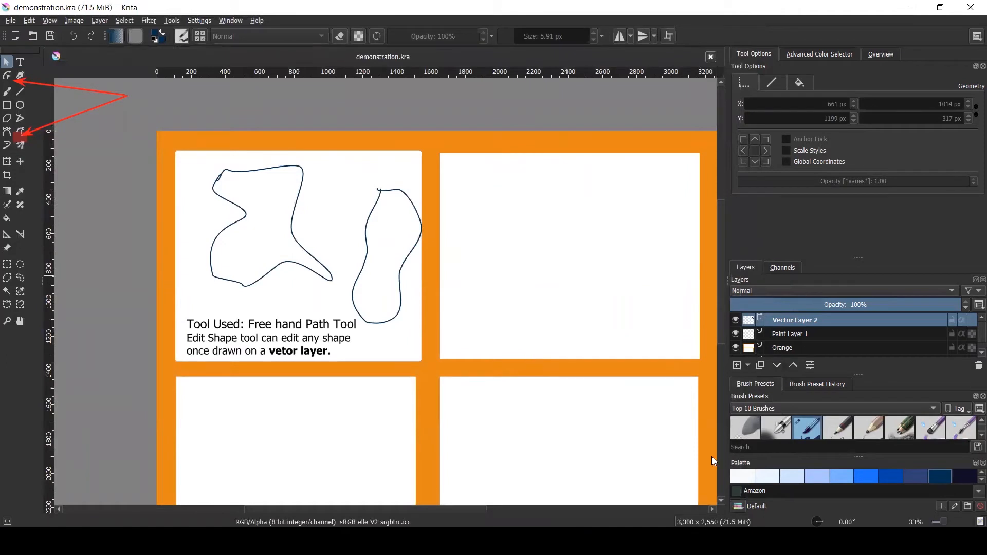
- Switch to the Photos window with the Exercise 2 reference image and examine its first panel
key(alt+Tab)
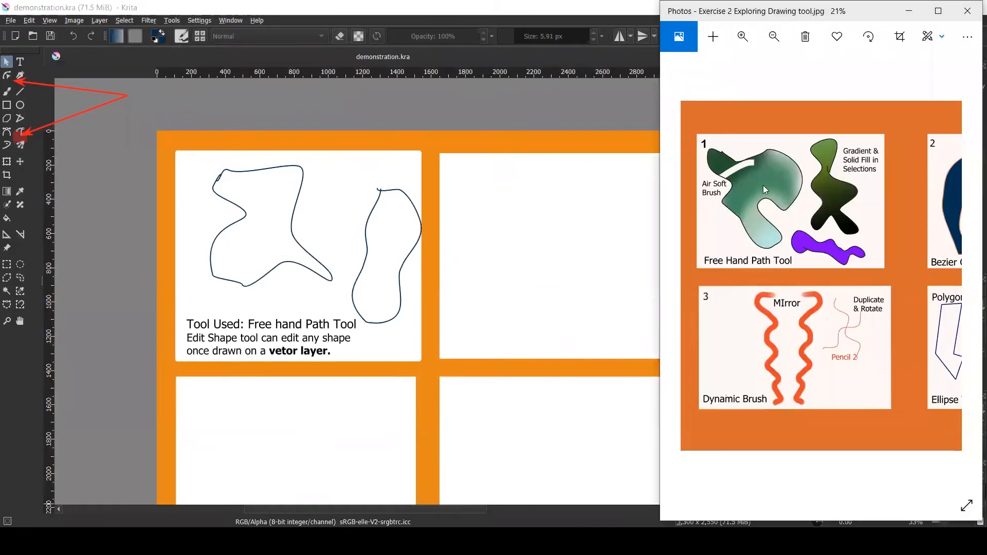
- Examine panels 2 and 4 of the Exercise 2 reference image up close
drag(828, 209, 672, 233)
scroll(883, 241, up, 1)
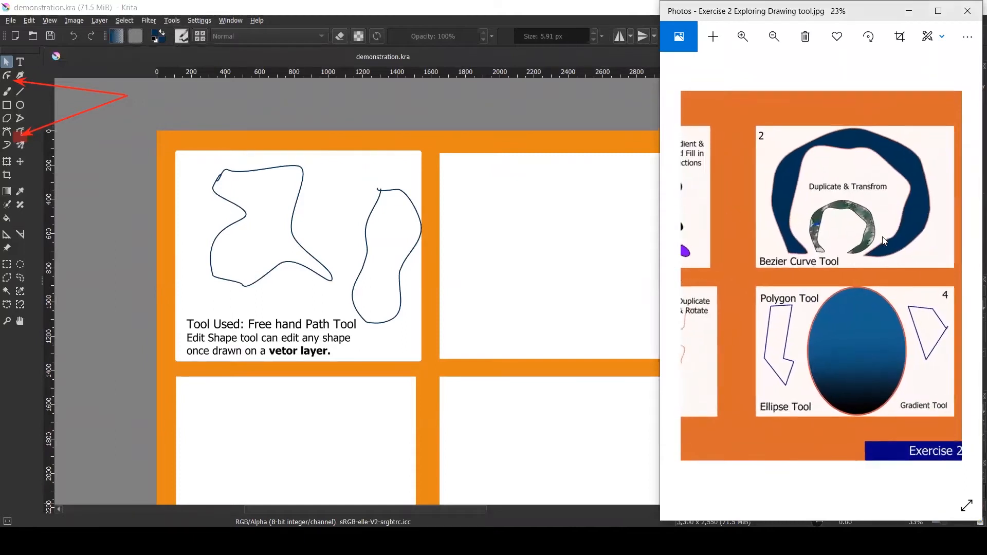
scroll(883, 241, up, 2)
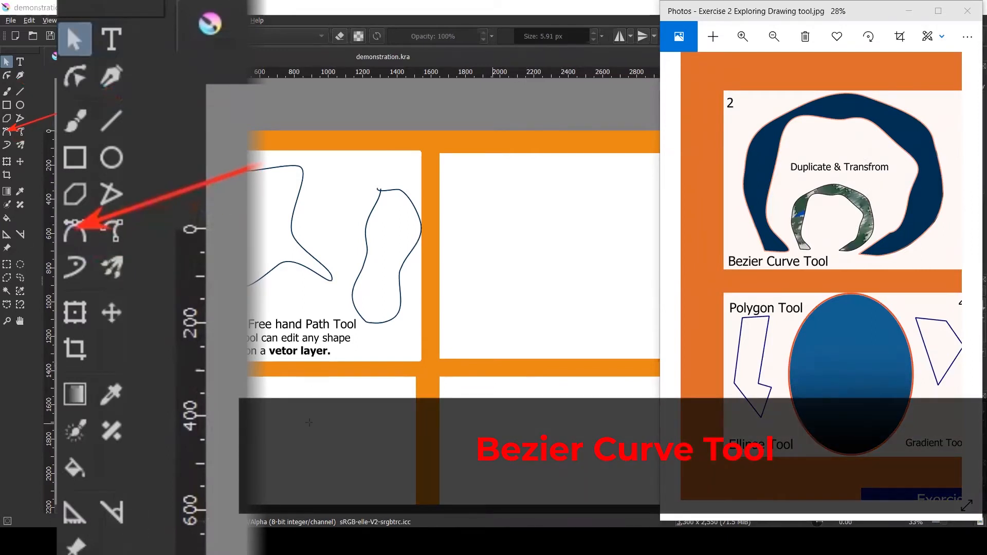
click(7, 132)
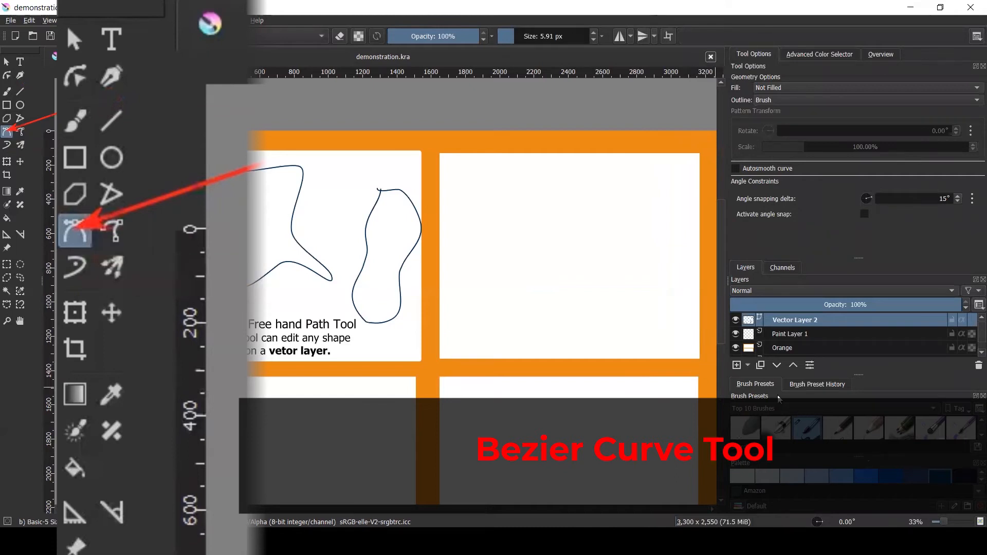
click(748, 365)
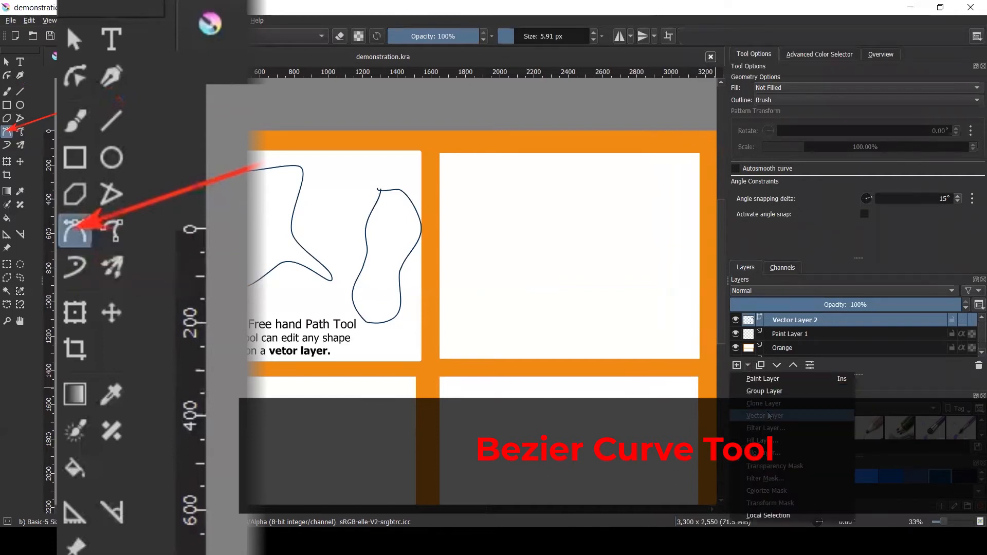
click(769, 416)
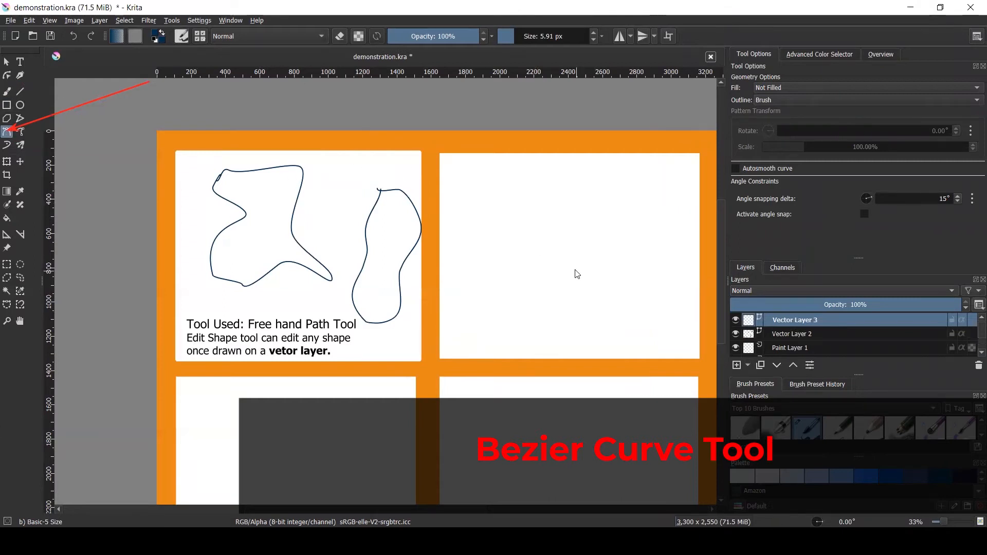
drag(493, 213, 517, 266)
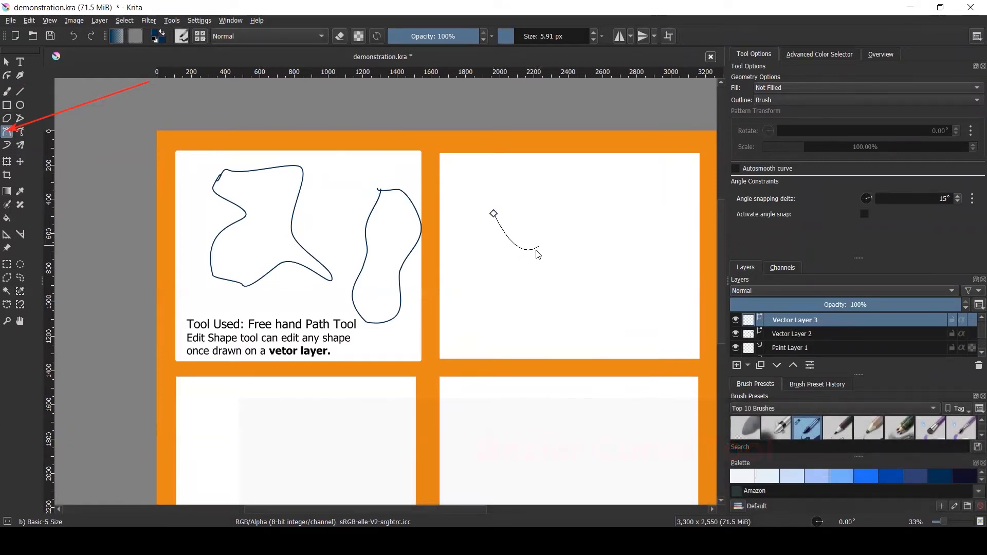
key(ctrl+z)
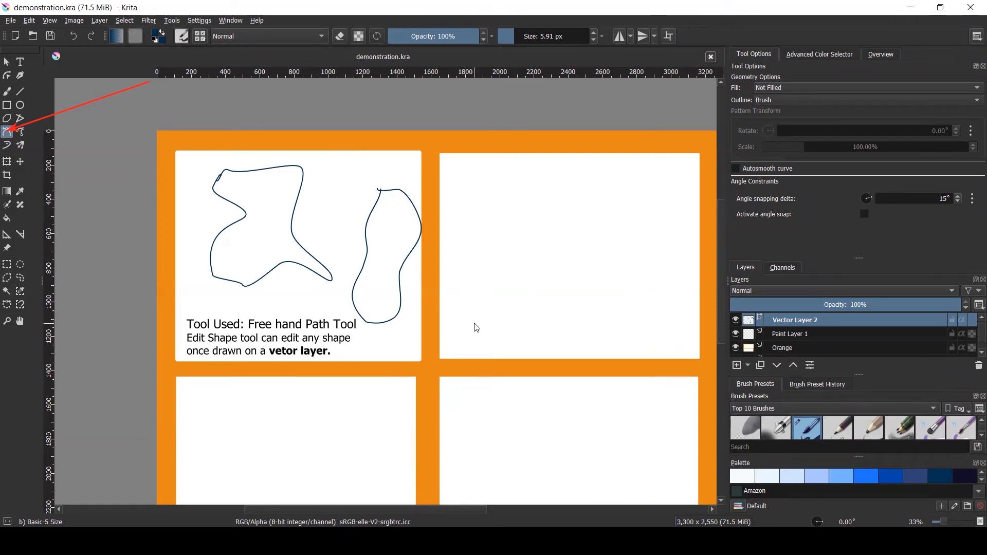
click(467, 336)
drag(478, 202, 505, 168)
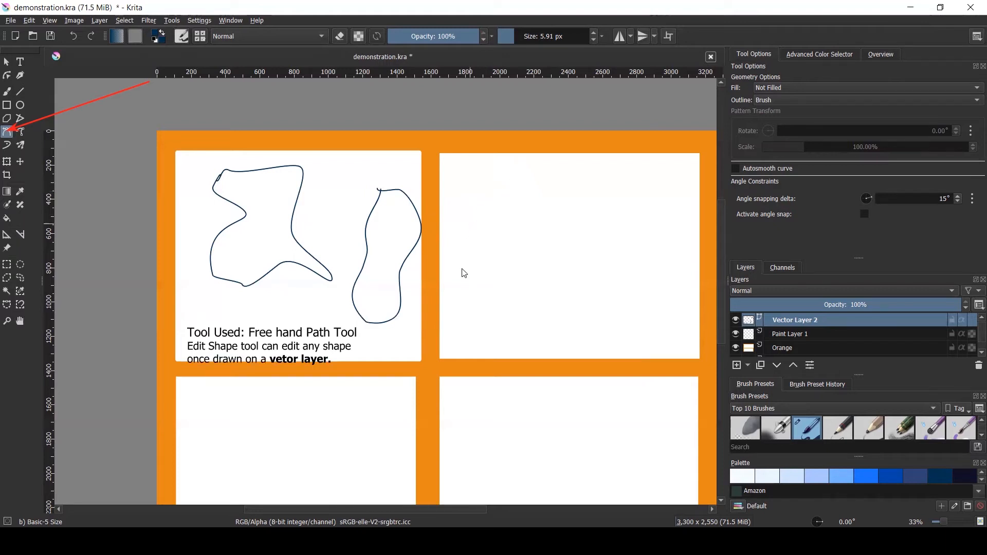
- Draw a closed, curved C-shaped band with the Bezier Curve tool, filling the left and middle of the upper-right panel
click(475, 331)
drag(482, 187, 557, 208)
drag(605, 299, 573, 345)
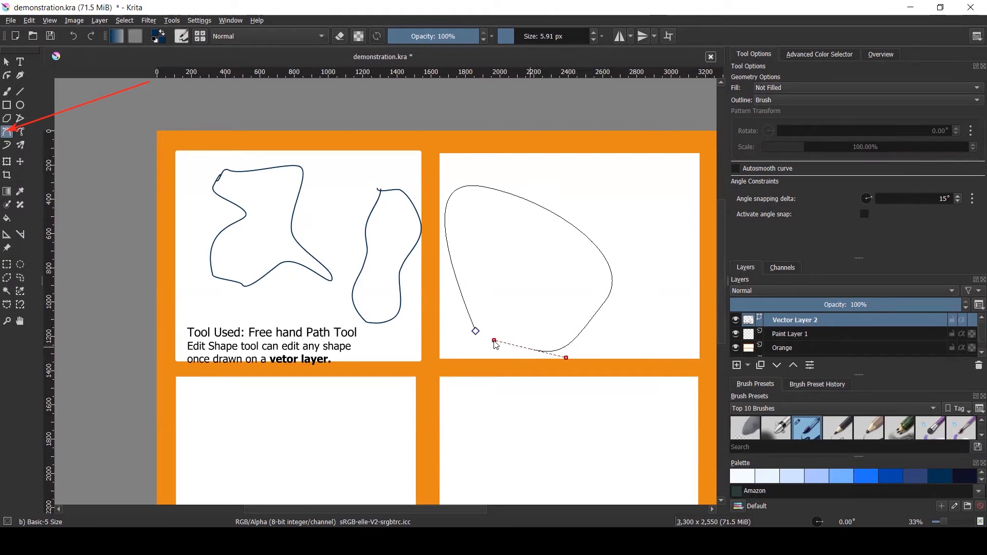
drag(526, 321, 548, 327)
drag(588, 299, 586, 273)
drag(547, 230, 473, 236)
drag(476, 288, 489, 322)
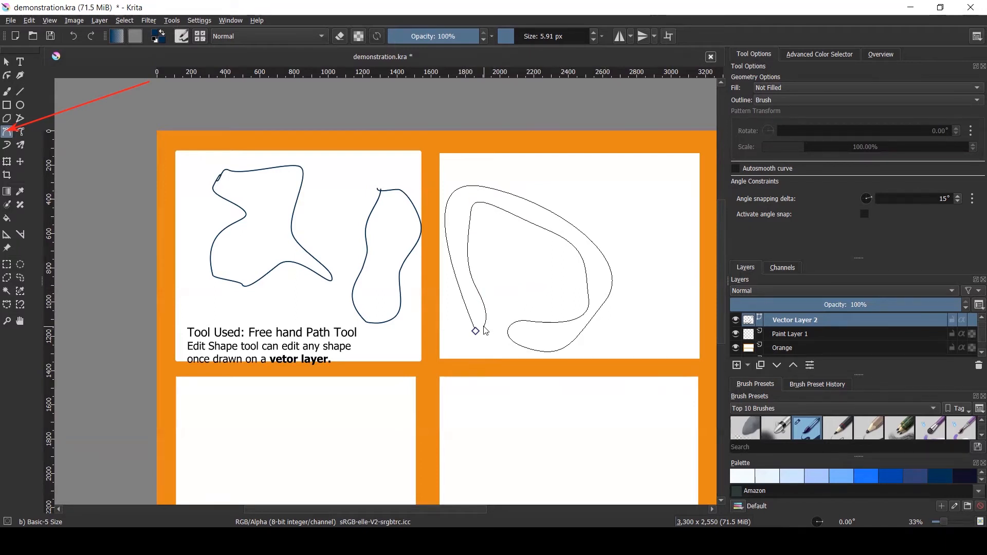
click(475, 331)
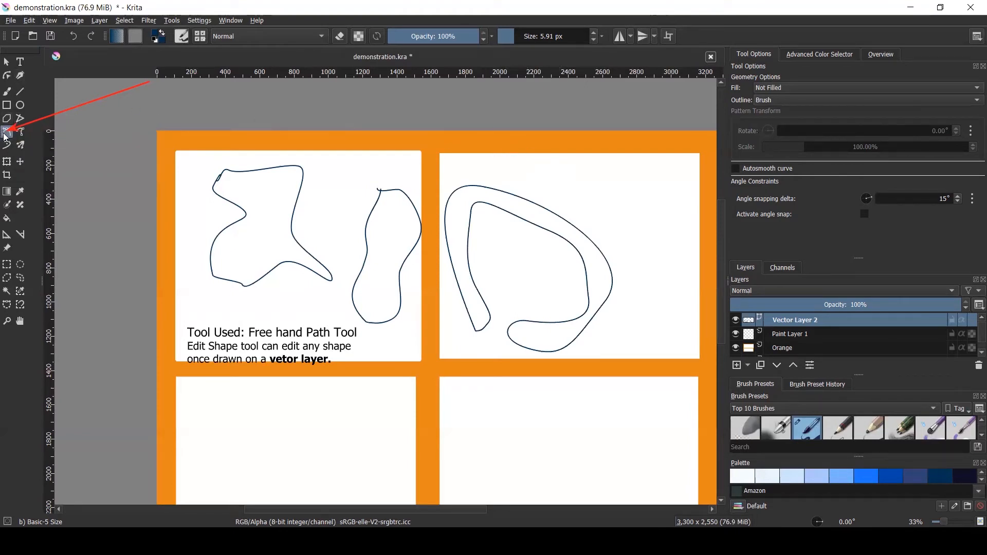
- Draw a closed, seven-cornered shape with straight edges in the upper-right corner of the upper-right panel using the Bezier Curve tool
click(607, 178)
click(623, 233)
click(670, 237)
click(683, 181)
click(670, 167)
click(629, 170)
click(608, 159)
click(607, 178)
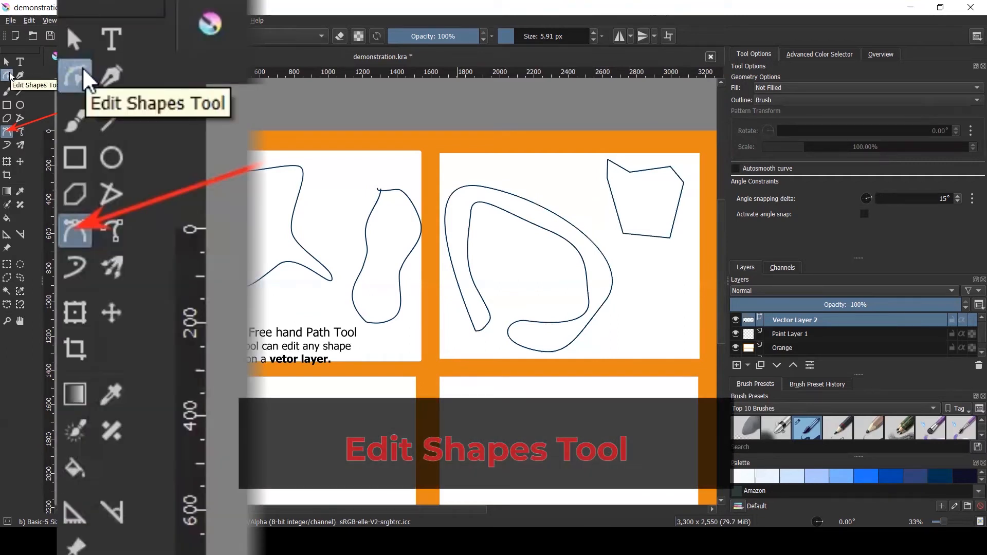
- Bend the top, left and bottom edges of the seven-cornered shape outward into curves with the Edit Shapes tool
click(9, 76)
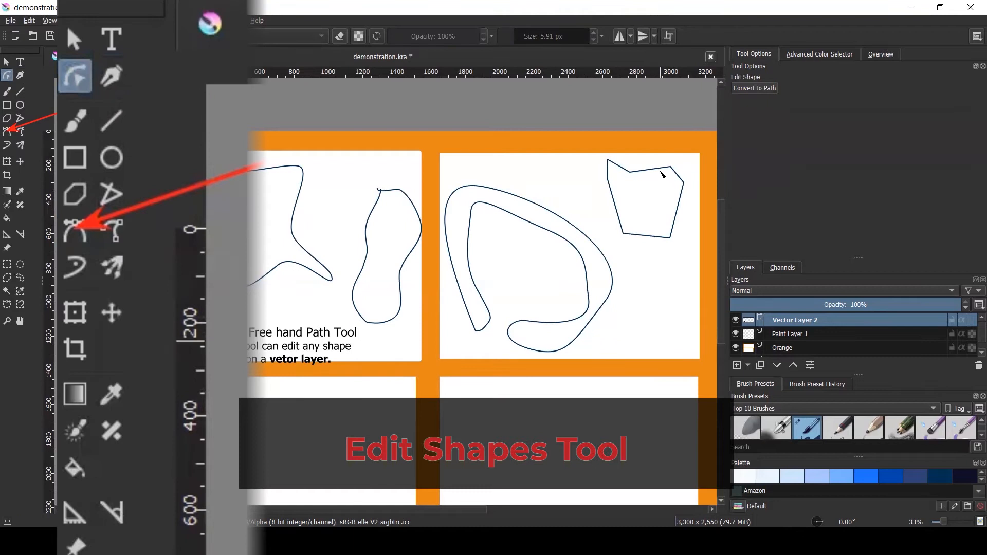
click(661, 174)
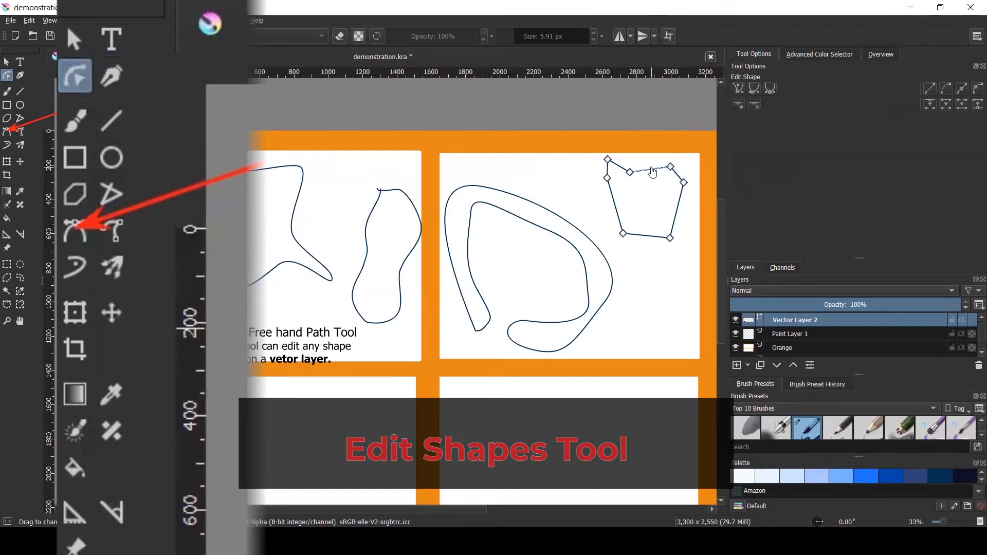
scroll(652, 171, up, 2)
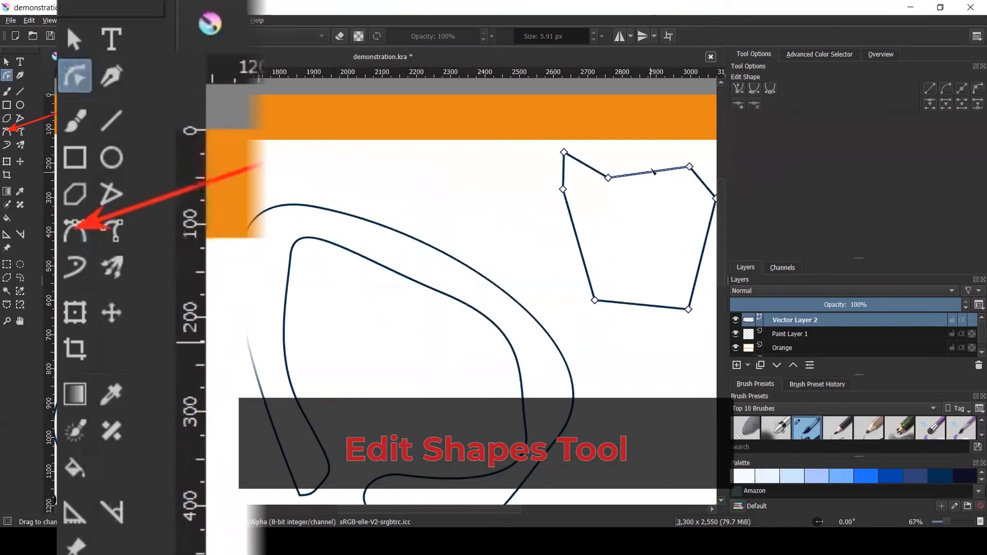
drag(647, 172, 646, 151)
drag(569, 224, 541, 230)
drag(632, 304, 632, 371)
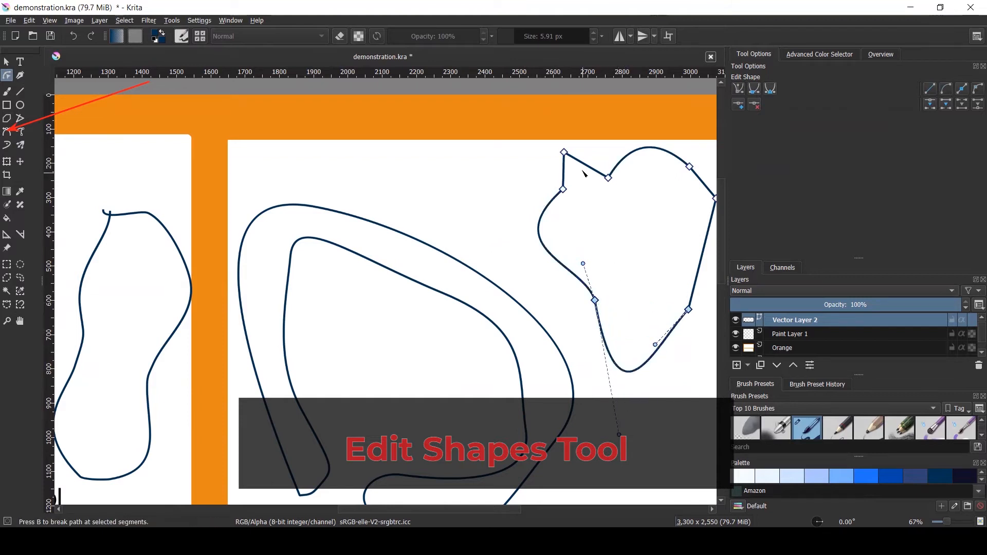
- Move the shape's upper-left nodes to form a curved notch, and bend its right and bottom edges inward
drag(563, 152, 621, 248)
drag(612, 206, 662, 211)
drag(593, 211, 557, 229)
scroll(423, 189, down, 1)
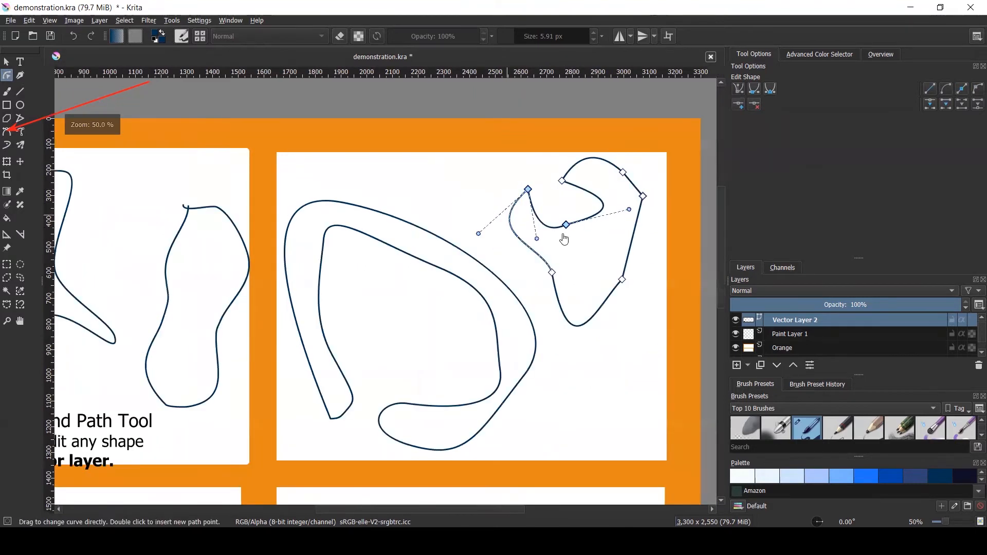
drag(630, 248, 636, 265)
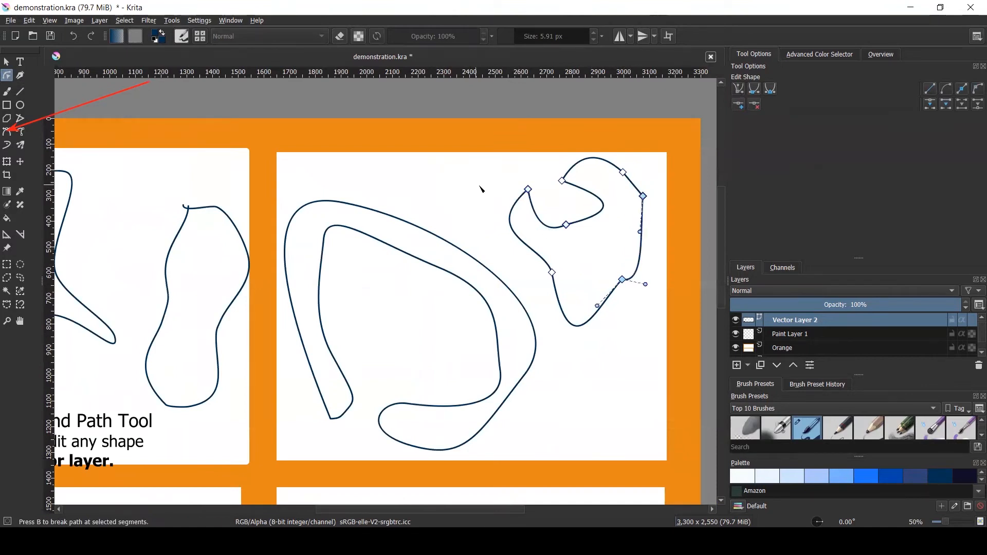
drag(638, 249, 615, 242)
drag(606, 305, 585, 252)
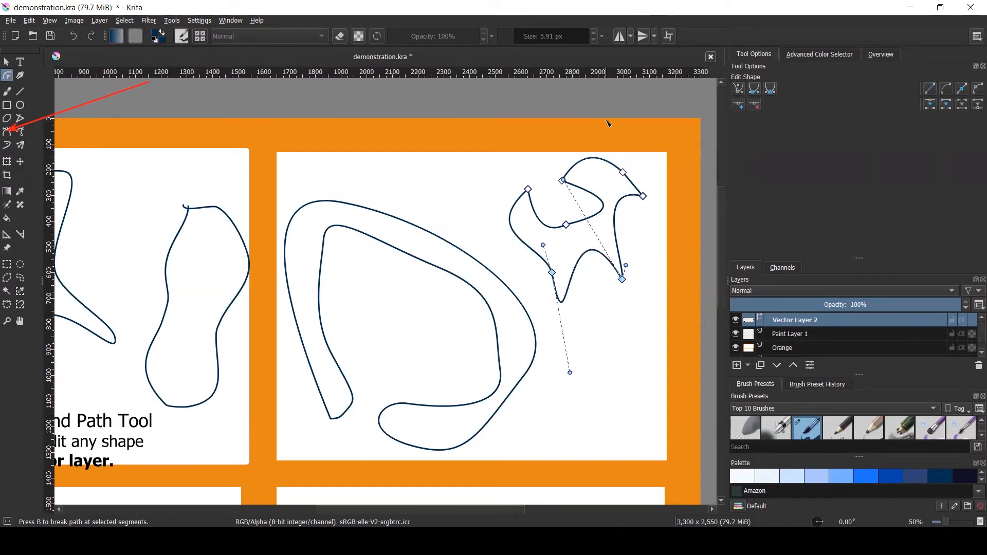
- Add a text label reading "Bezier Curve Tool" along the bottom of the upper-right panel
click(7, 62)
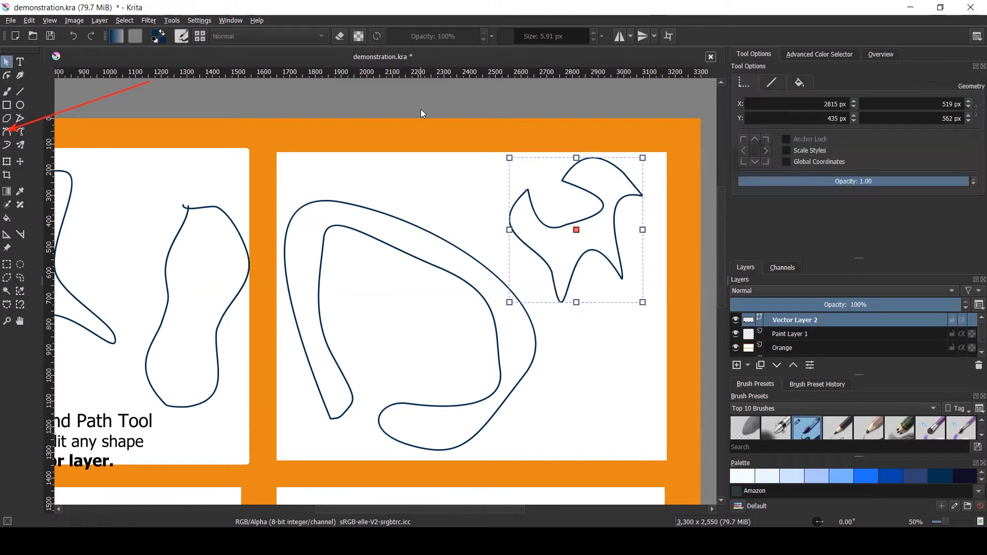
scroll(570, 197, down, 2)
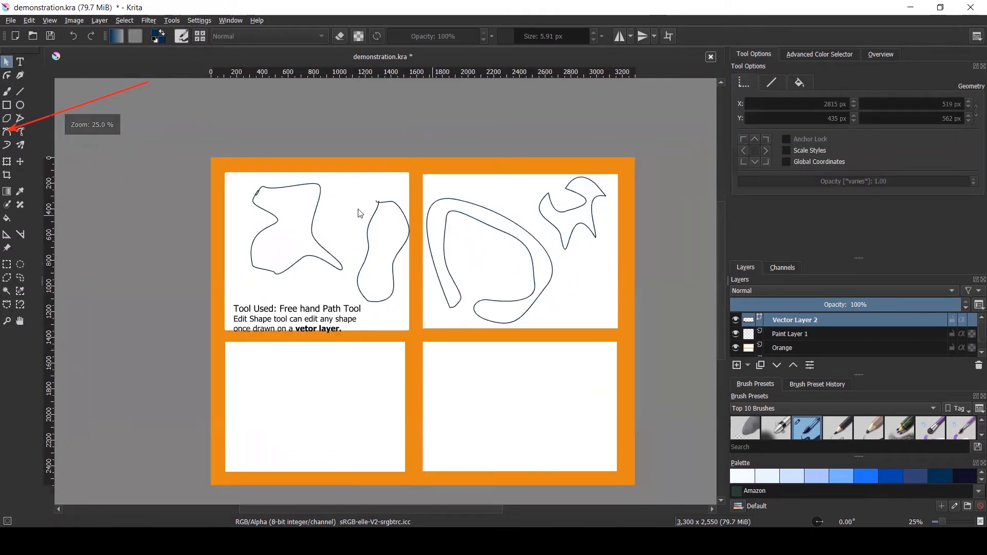
click(20, 62)
drag(425, 300, 581, 328)
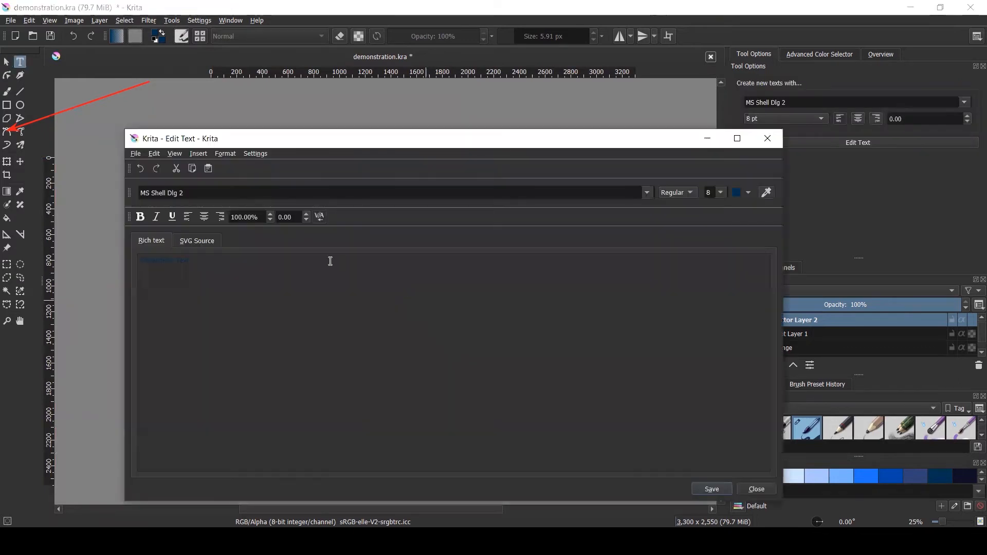
key(BackSpace)
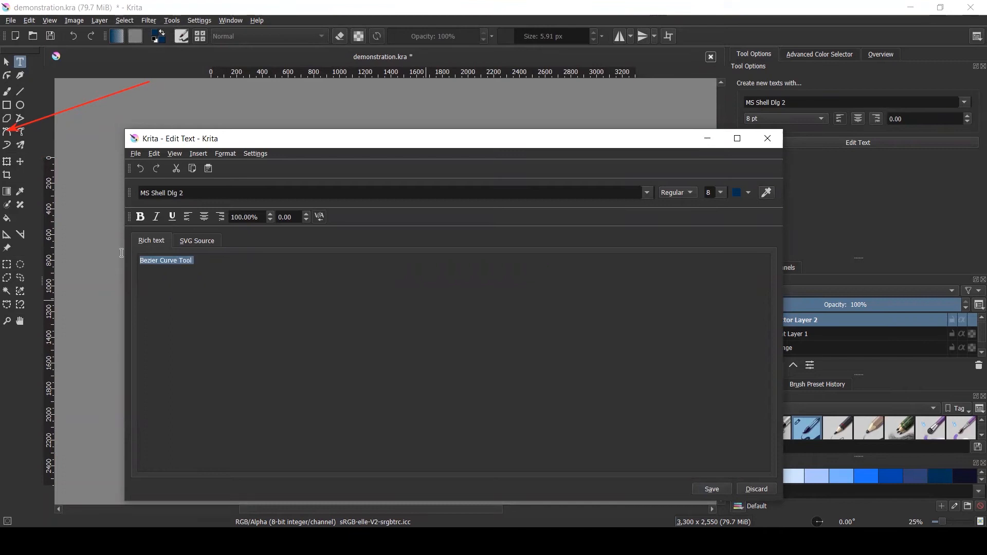
- Format the label as 10 pt black, save the text, and move it to the panel's lower-right corner
click(721, 192)
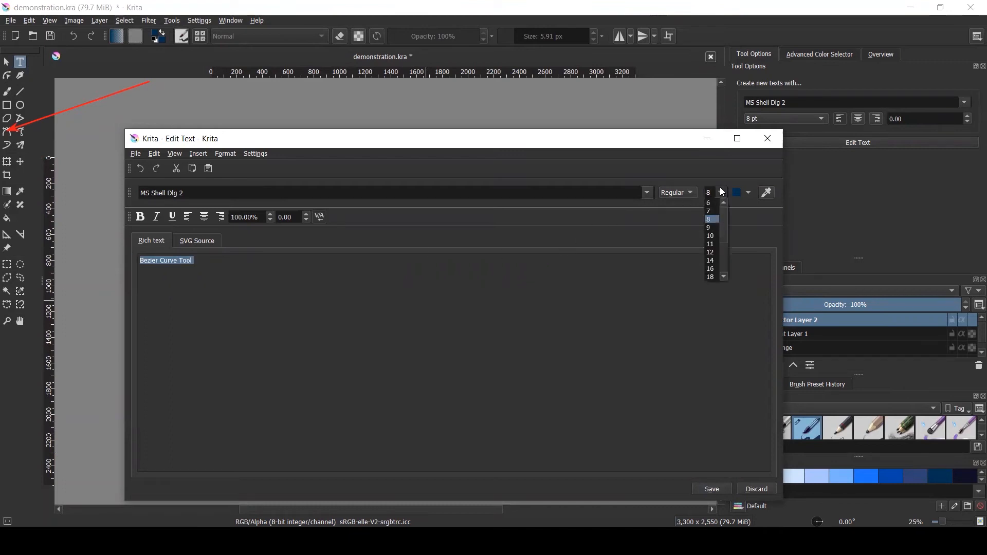
click(715, 236)
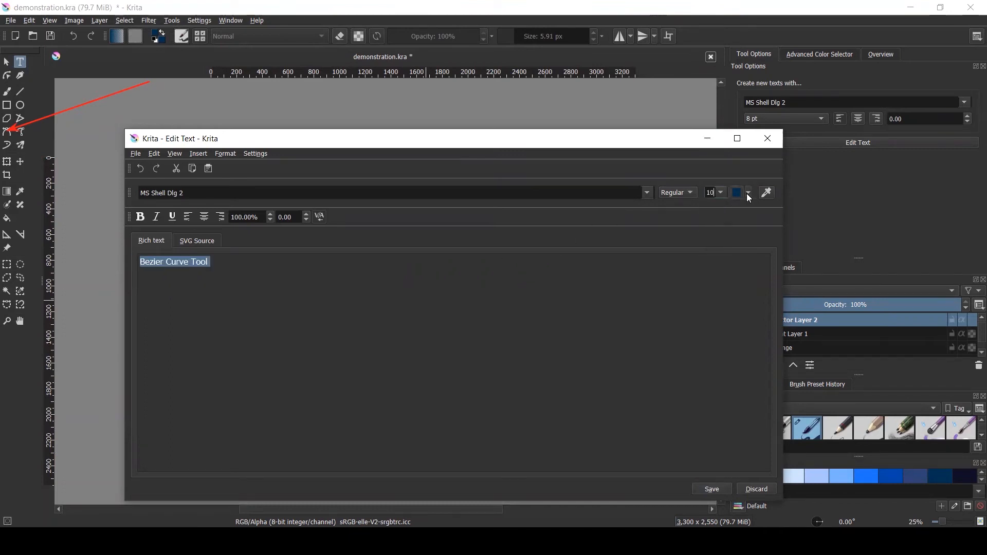
click(747, 193)
click(851, 229)
click(706, 483)
click(755, 489)
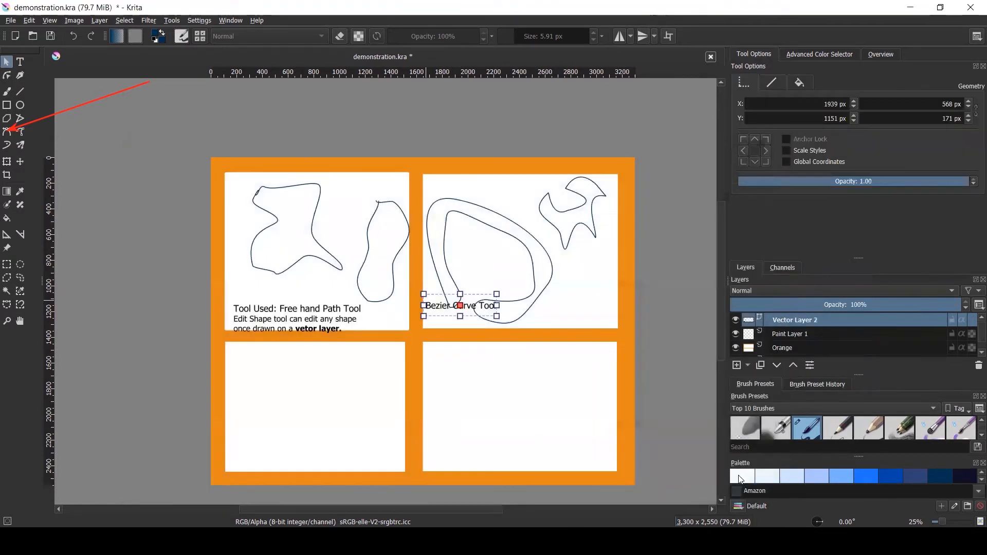
drag(440, 302, 553, 309)
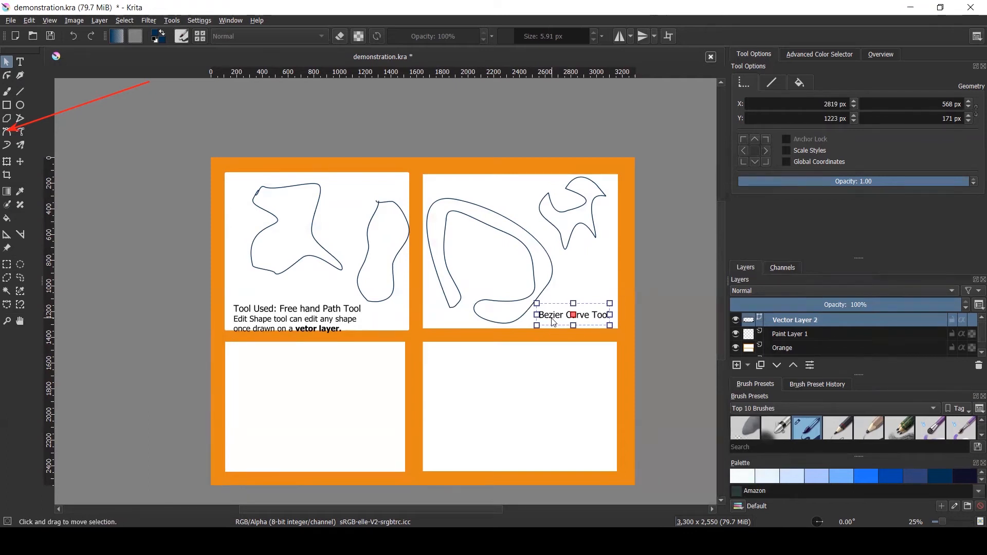
- Add a second line "must be best used on a vetor layer" to the label, make "vetor layer" bold, and save the text
key(t)
double_click(553, 319)
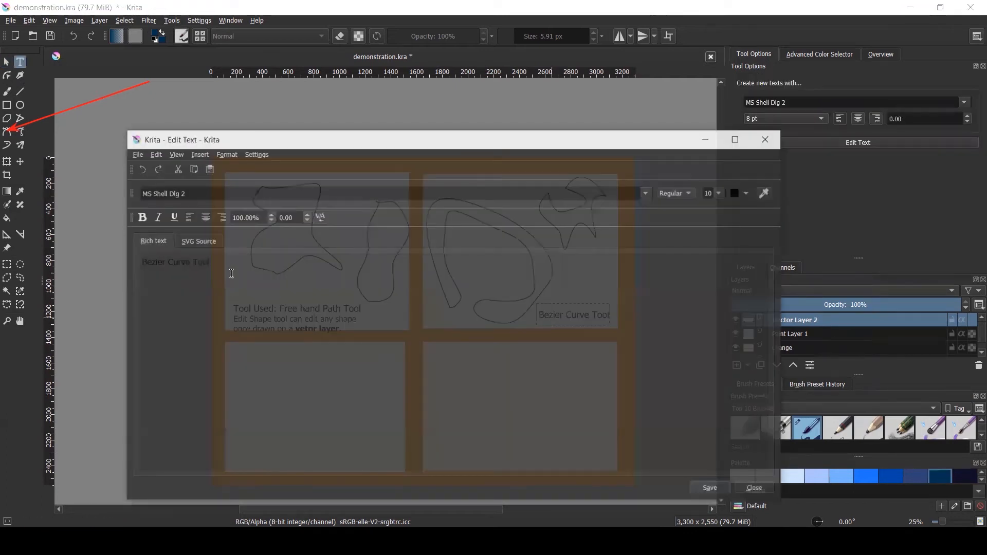
text(must be)
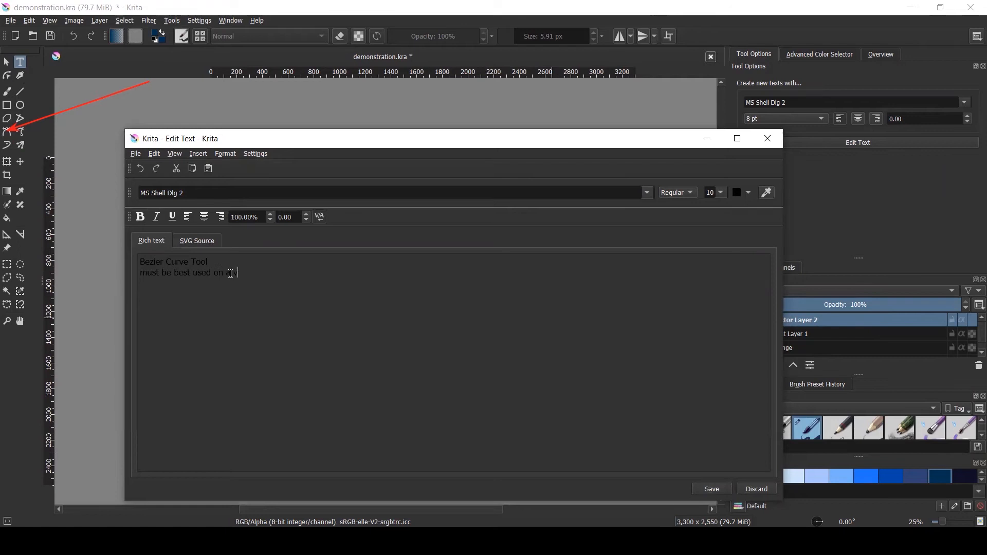
text(best used on vetor layer)
drag(233, 273, 286, 278)
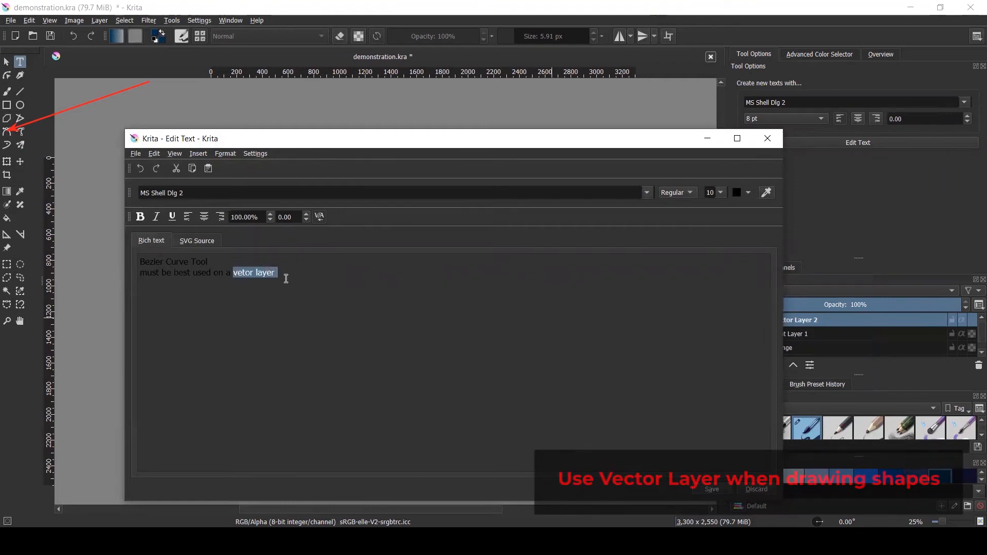
click(140, 217)
click(714, 491)
click(751, 493)
- Move the label left within the upper-right panel and reposition both Bezier shapes above it, placing the small one at about X 2867, Y 507 px
drag(627, 315, 551, 311)
click(537, 261)
drag(529, 244, 575, 231)
click(569, 215)
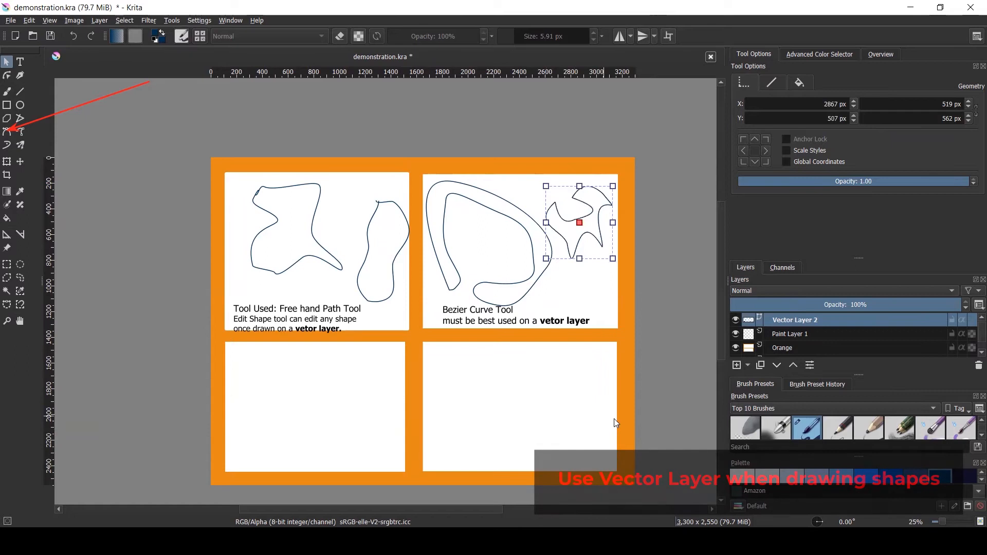
- Check the upper-right panel in the Exercise 2 reference image in Photos, and select the large Bezier shape in the Krita drawing
key(alt+Tab)
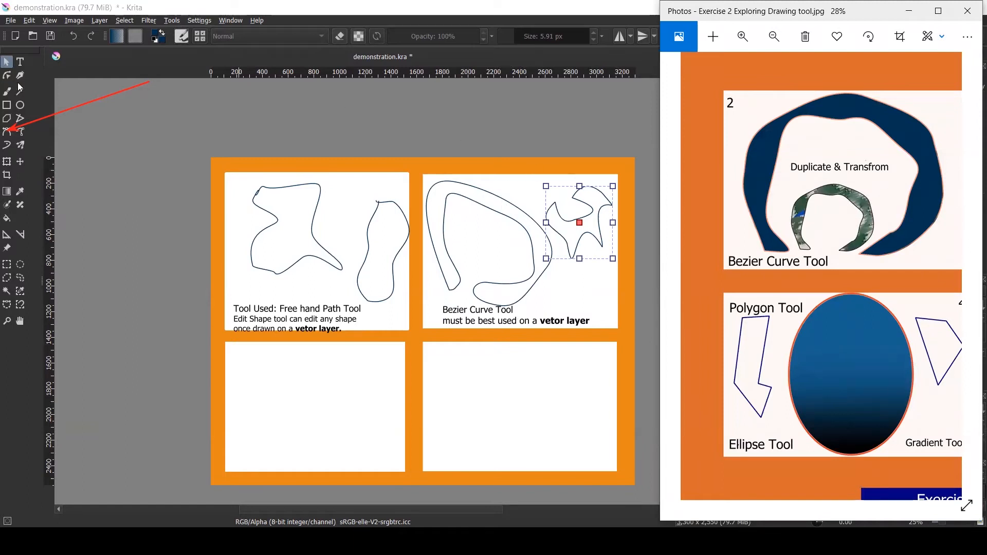
click(102, 119)
click(509, 216)
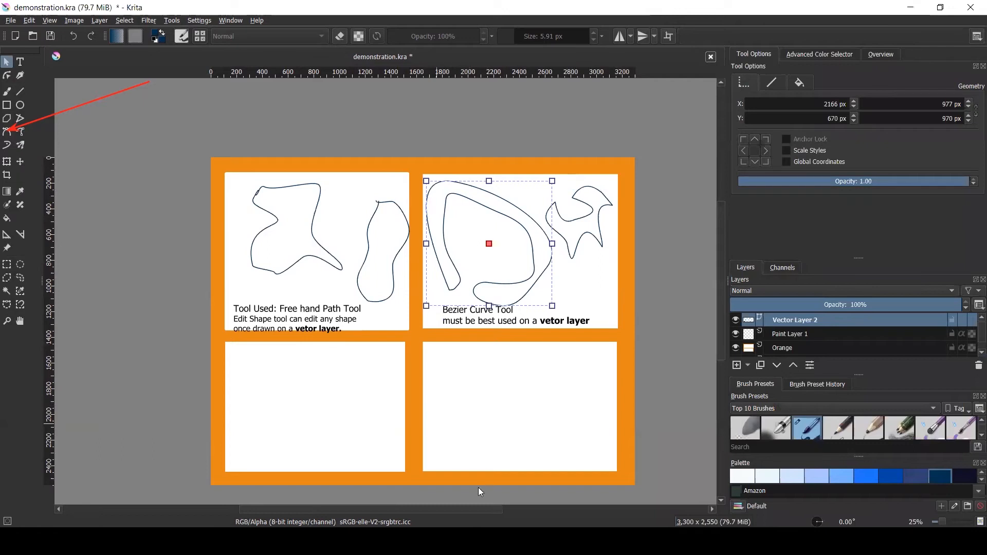
drag(148, 81, 9, 157)
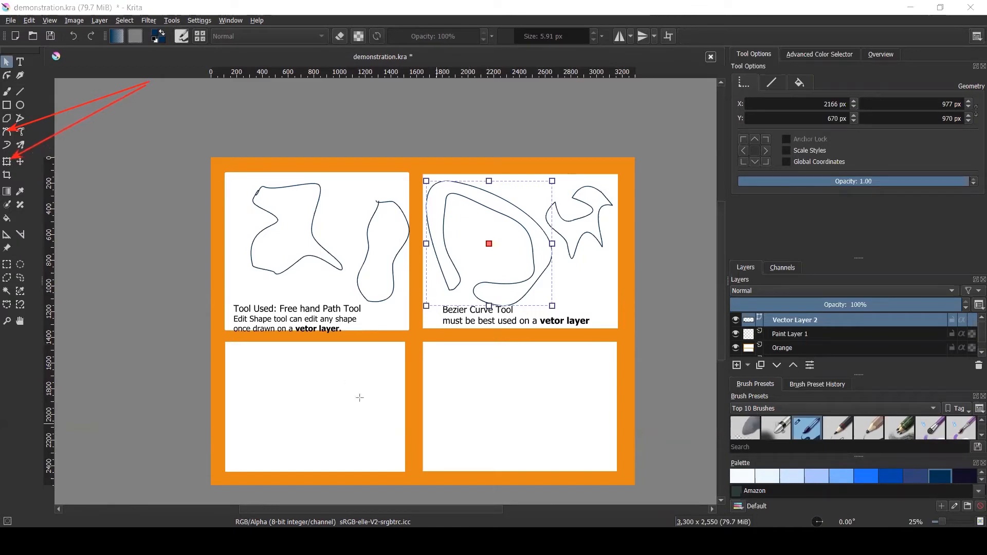
click(7, 161)
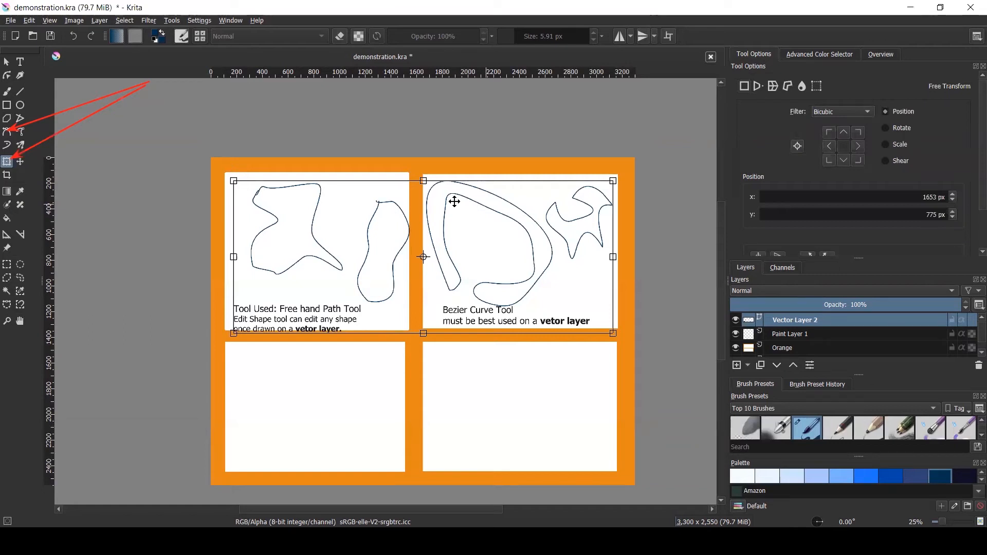
click(7, 63)
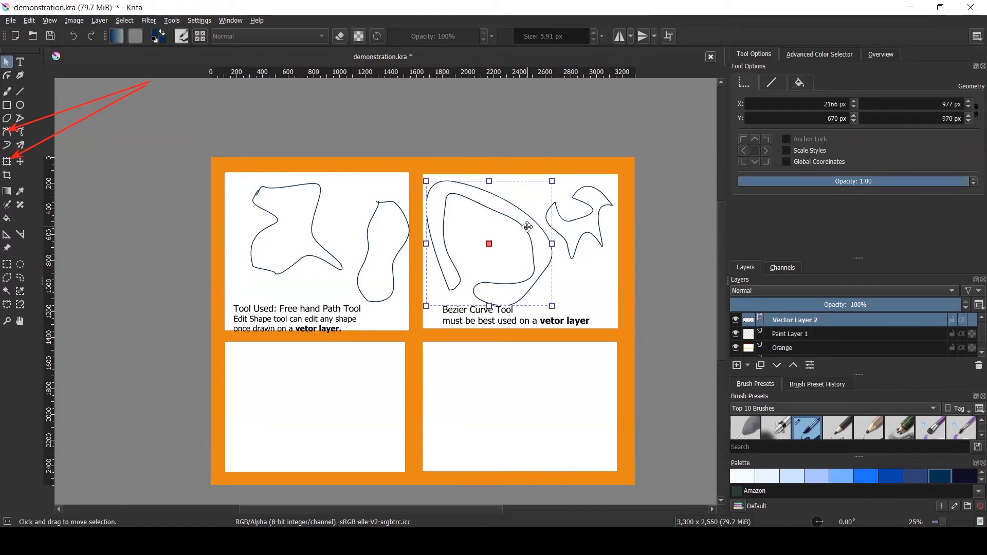
- Move the large Bezier shape from Vector Layer 2 onto a new vector layer, and check it by toggling the new layer's visibility
click(748, 365)
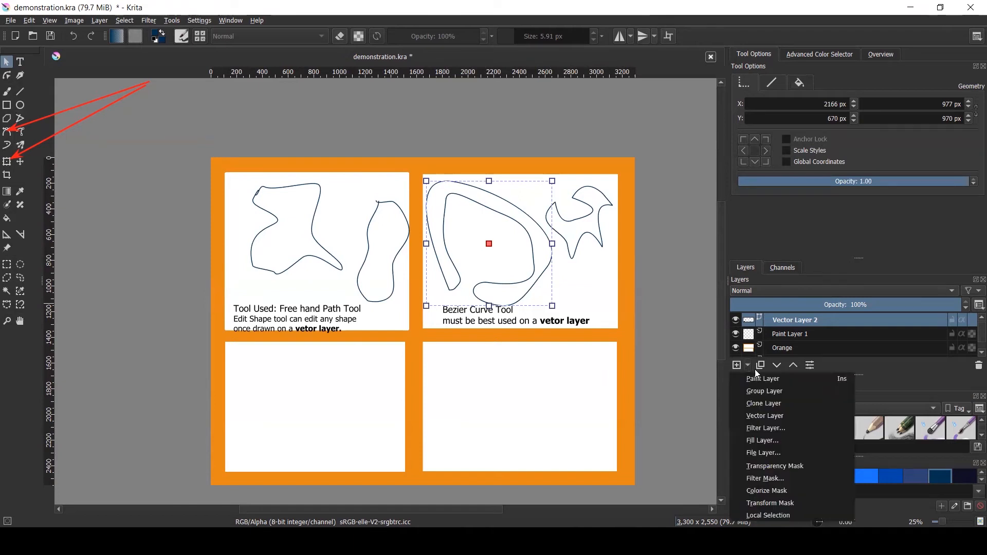
click(773, 422)
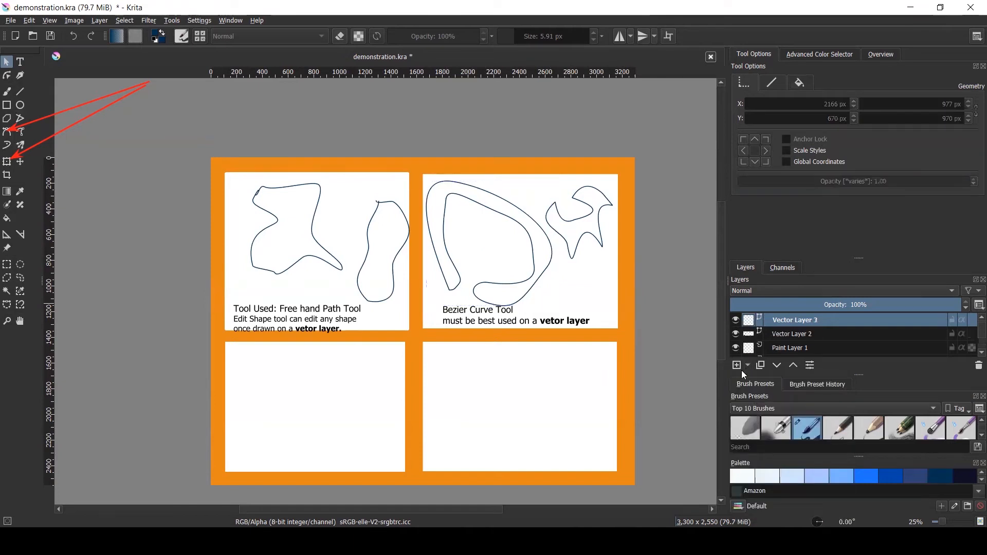
click(792, 334)
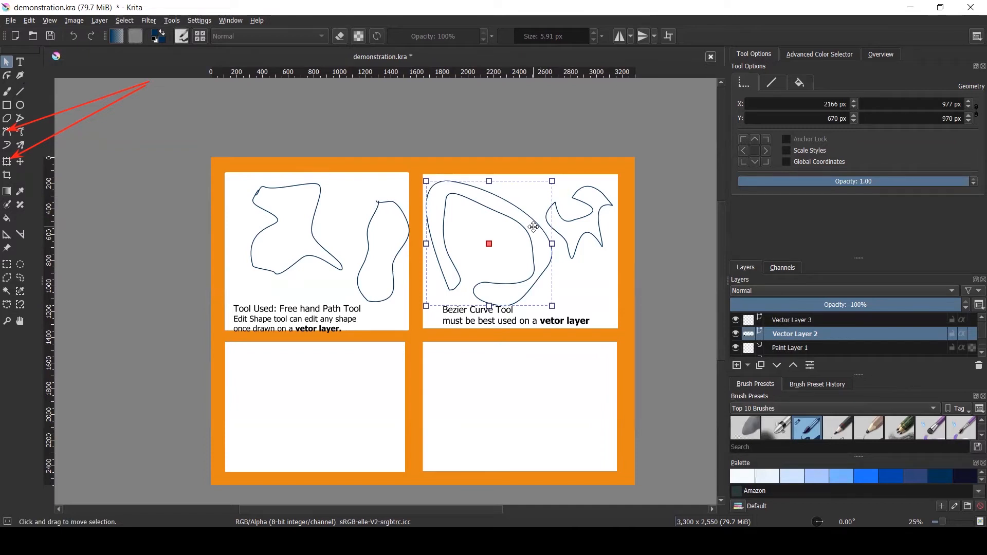
key(Delete)
click(802, 320)
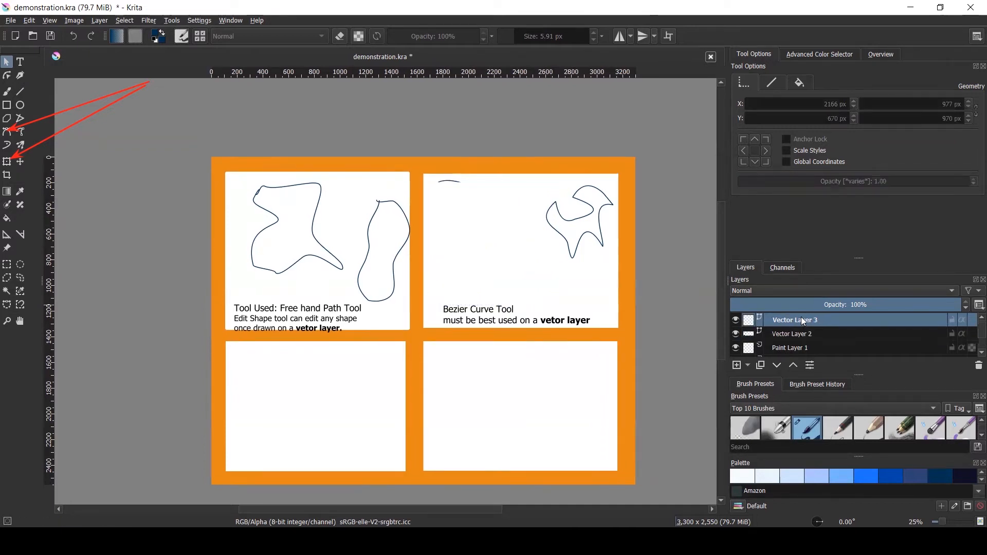
key(ctrl+z)
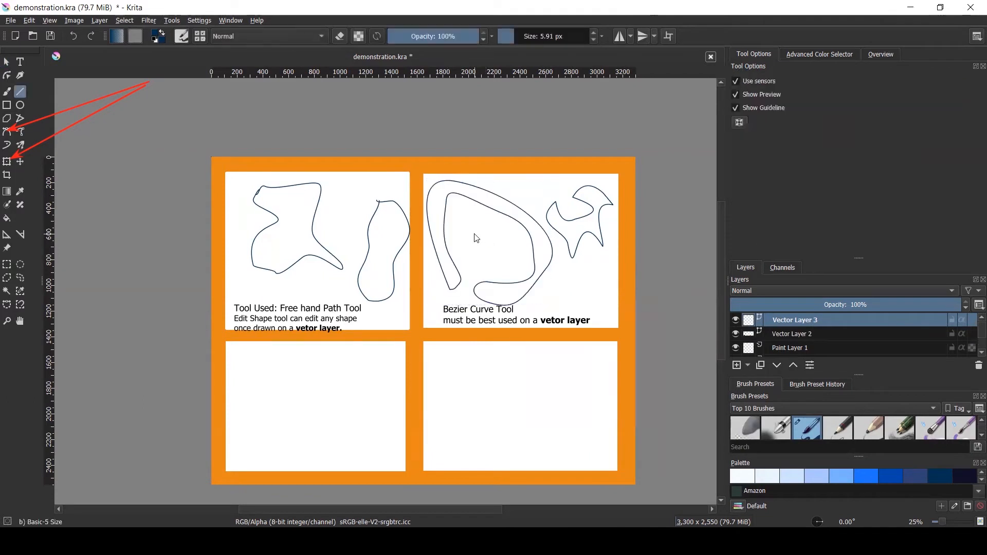
click(478, 220)
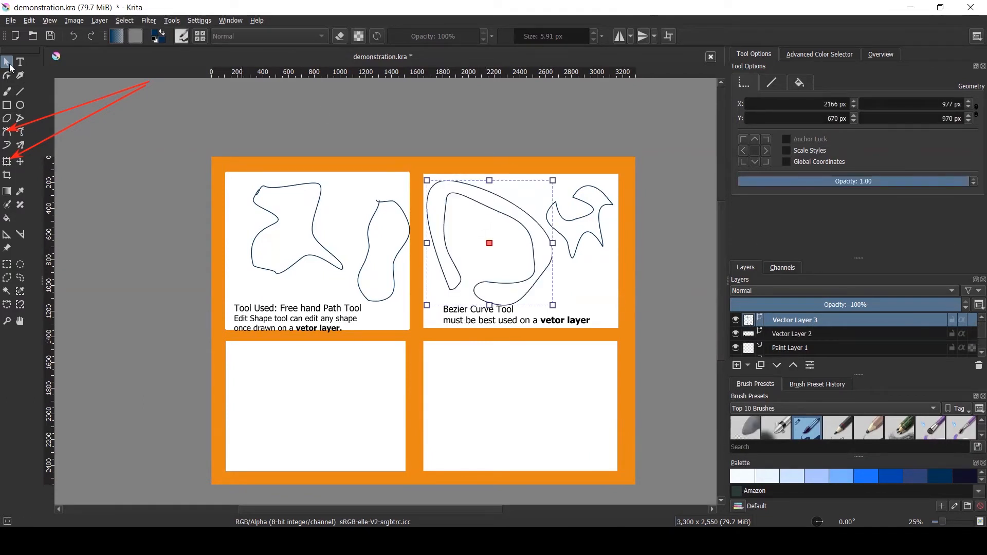
click(146, 115)
click(531, 230)
click(735, 320)
click(735, 319)
- Free-transform the large Bezier shape to about 781 × 1000 px, centred near X 2086, Y 659 px
click(7, 161)
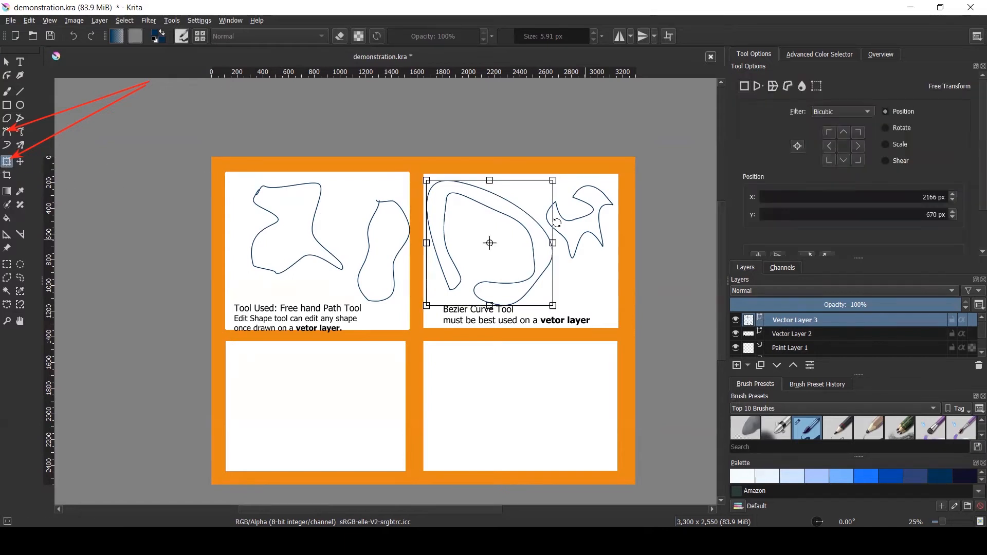
mouse_move(504, 218)
mouse_down()
mouse_move(540, 221)
mouse_move(463, 214)
mouse_move(517, 214)
mouse_move(508, 216)
mouse_up()
drag(559, 175, 530, 179)
- Try rotating and shearing the large Bezier shape, and undo these transforms
drag(570, 240, 567, 216)
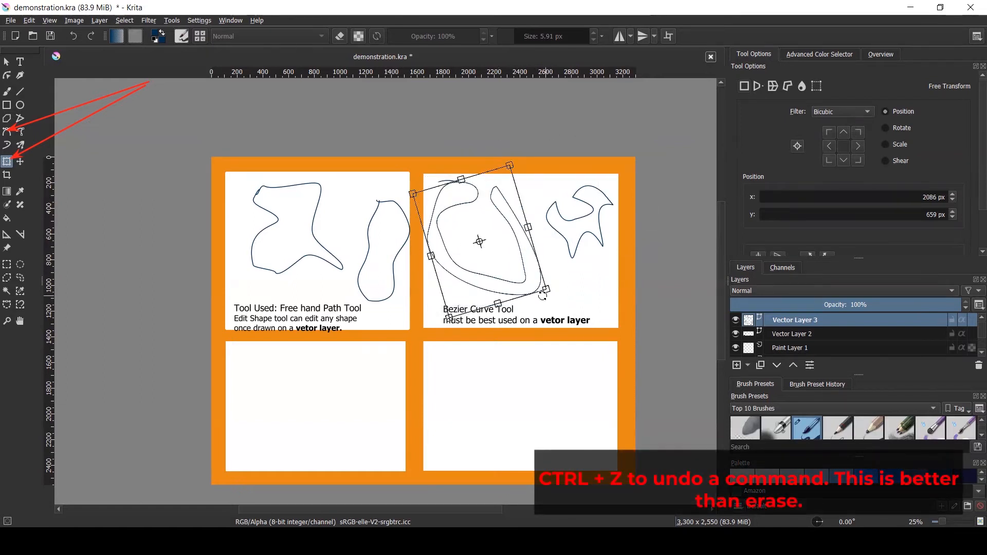
drag(536, 293, 657, 369)
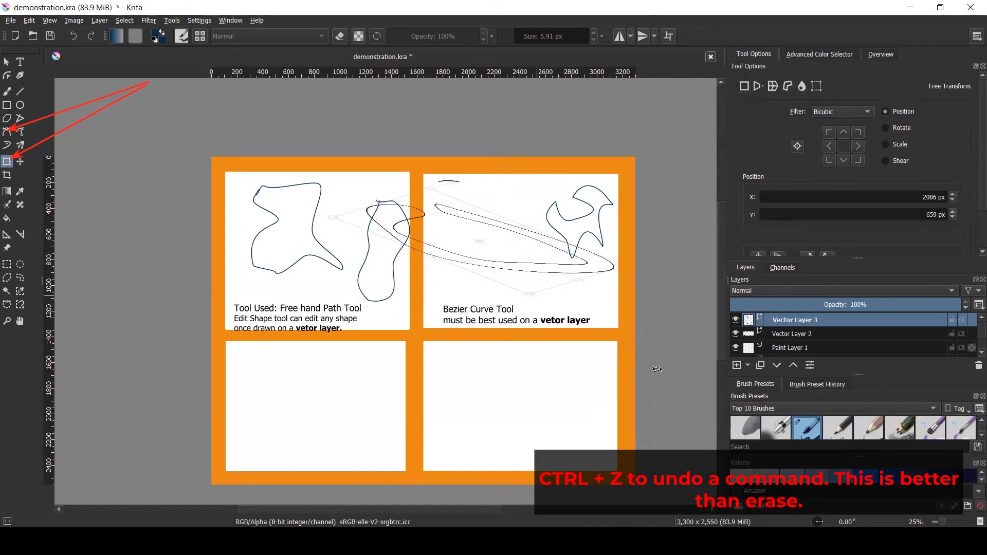
drag(717, 327, 552, 233)
key(ctrl+z)
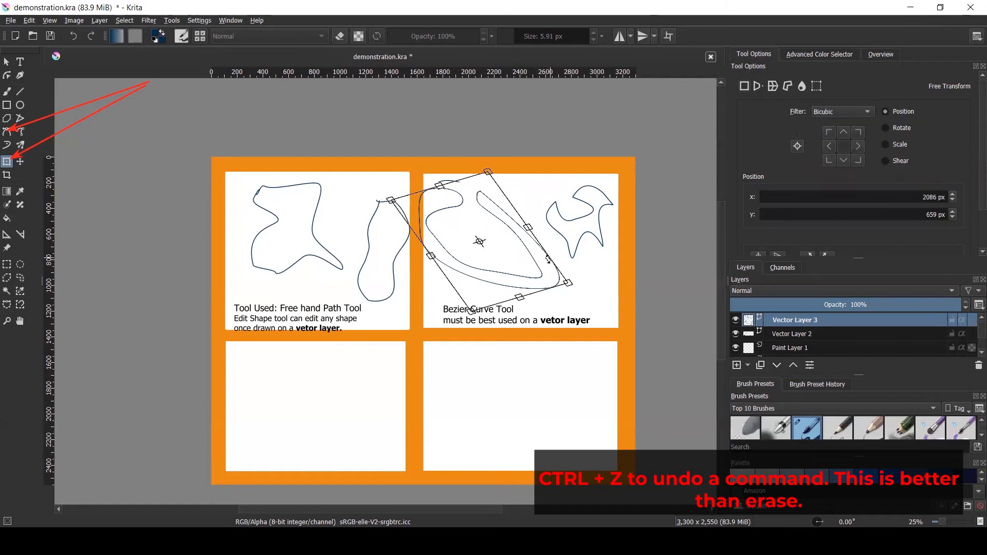
key(ctrl+z)
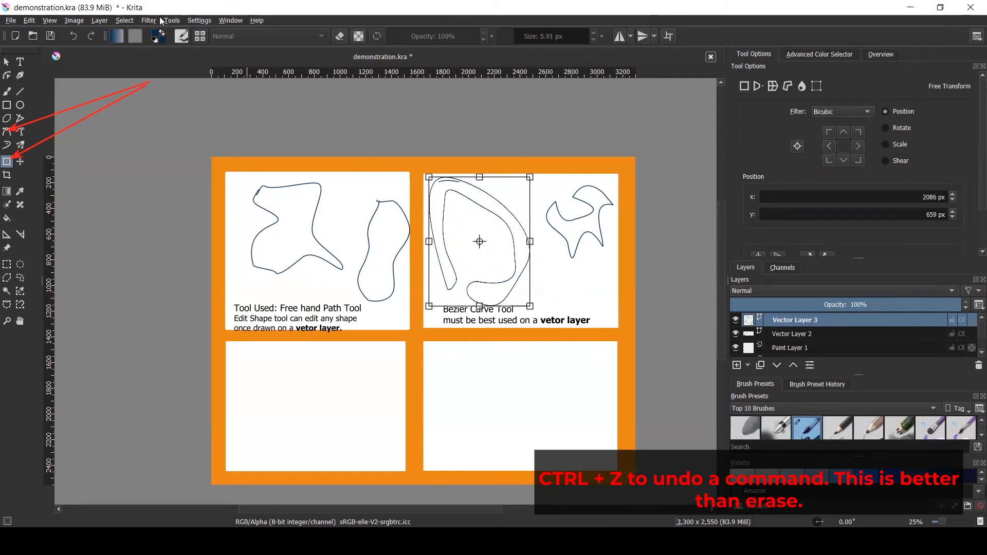
- Mirror the large Bezier shape horizontally and vertically
right_click(501, 221)
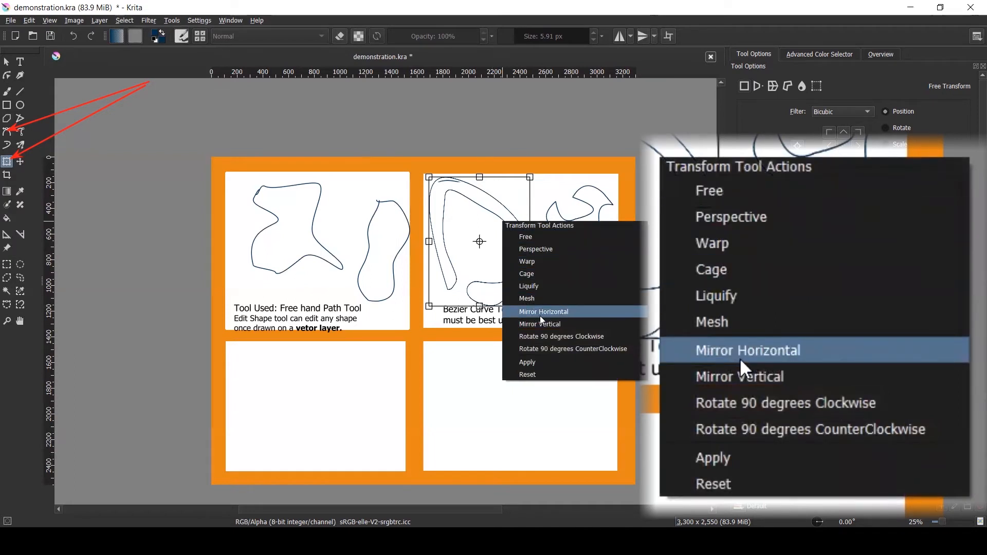
click(541, 316)
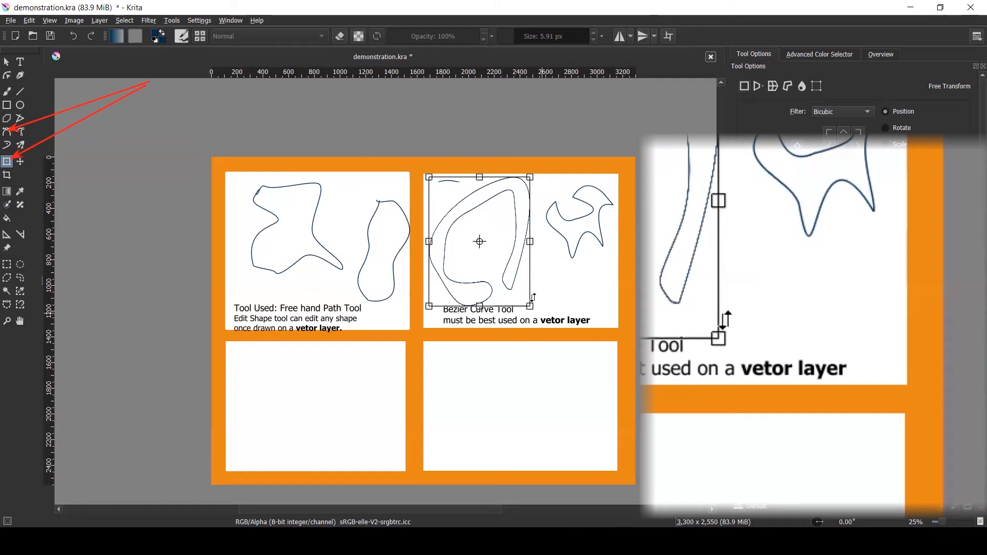
right_click(514, 273)
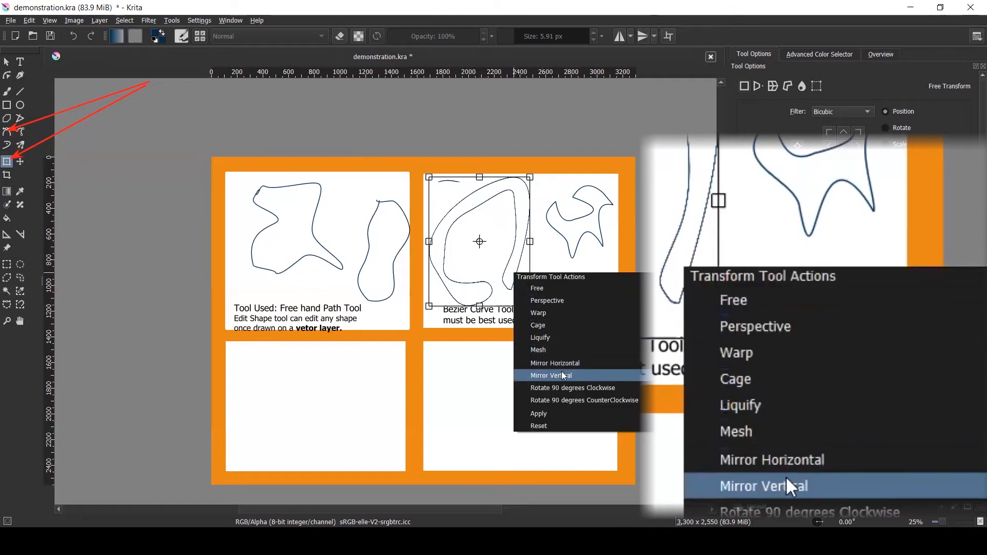
click(564, 375)
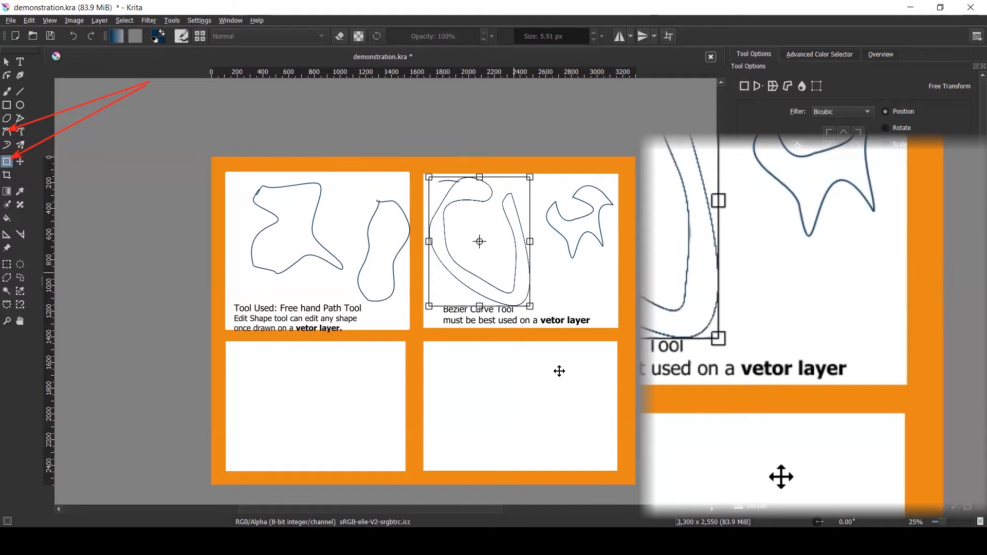
right_click(524, 267)
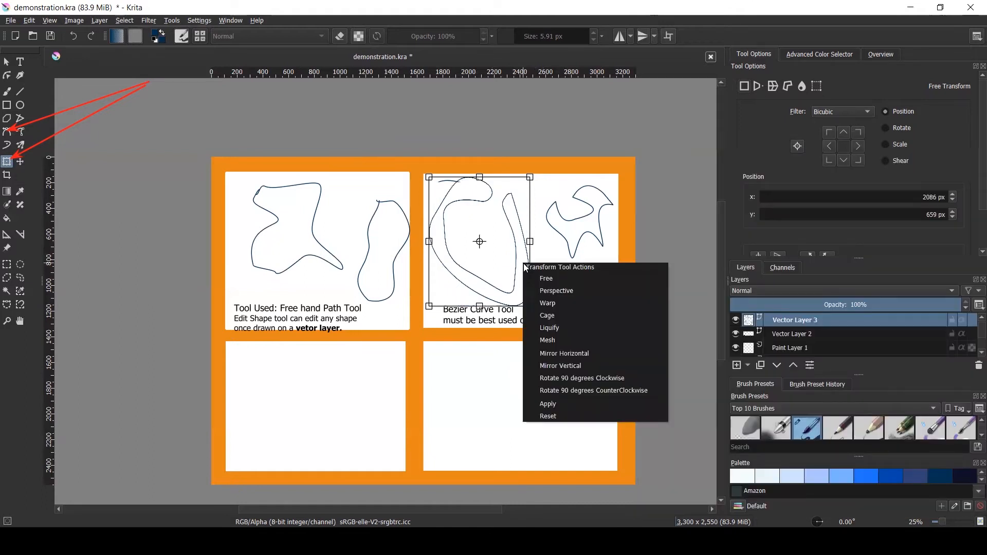
click(646, 247)
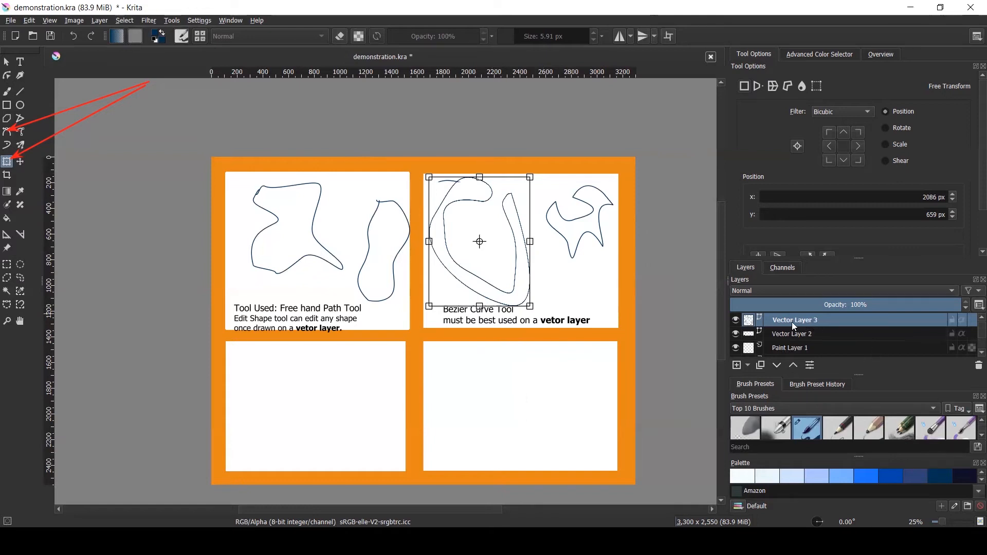
- Duplicate Vector Layer 3 together with the mirrored Bezier shape
mouse_move(792, 324)
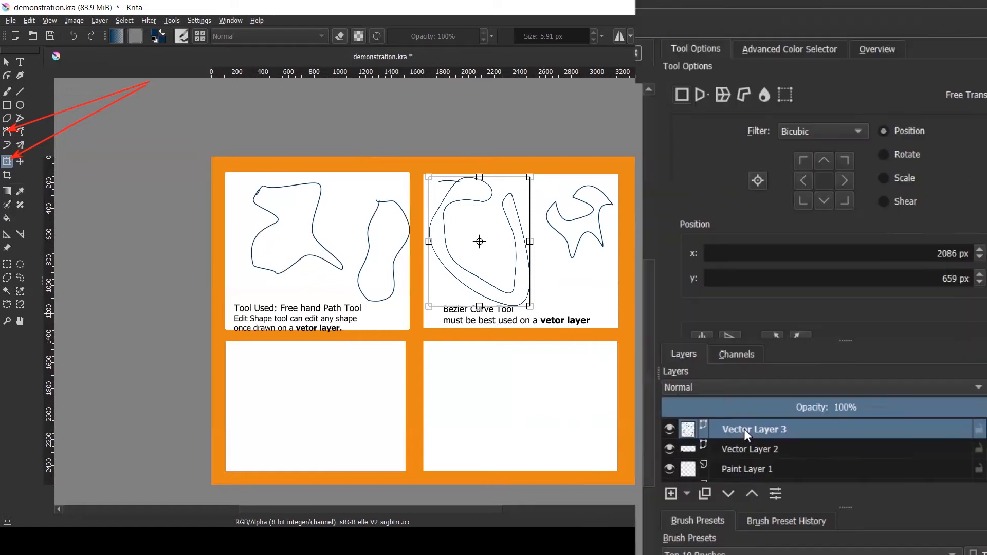
mouse_move(744, 429)
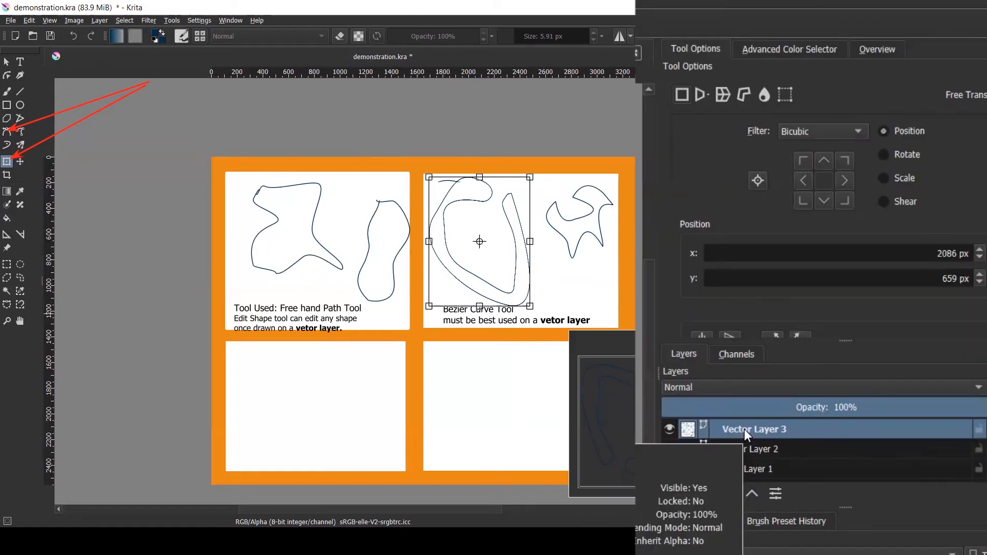
right_click(744, 428)
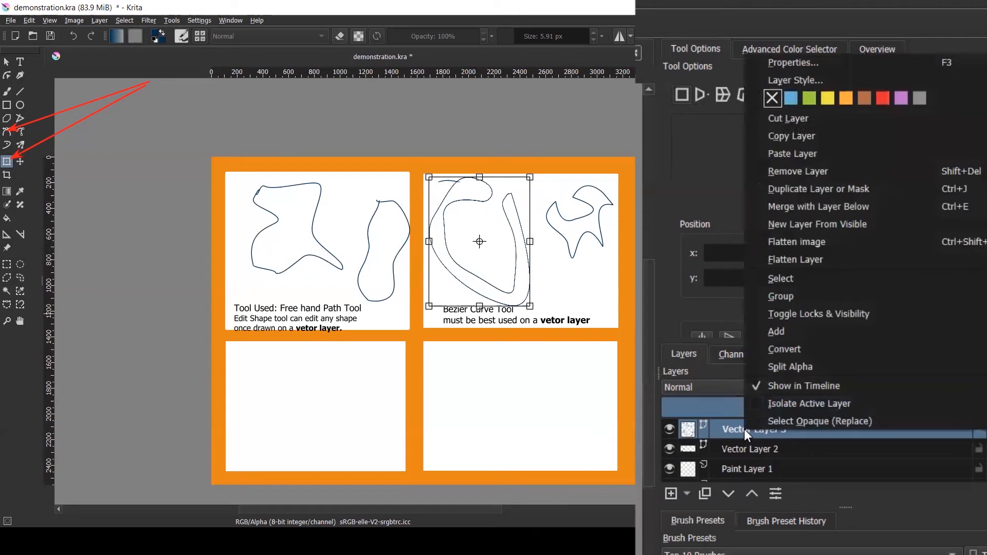
click(792, 189)
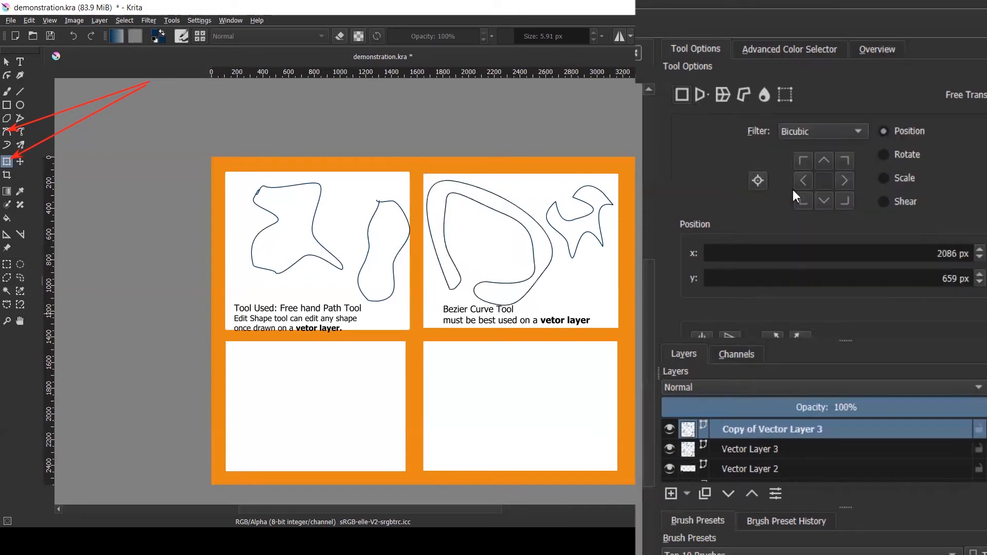
- Try mirroring the contents of the duplicated layer, and undo each flip
click(6, 61)
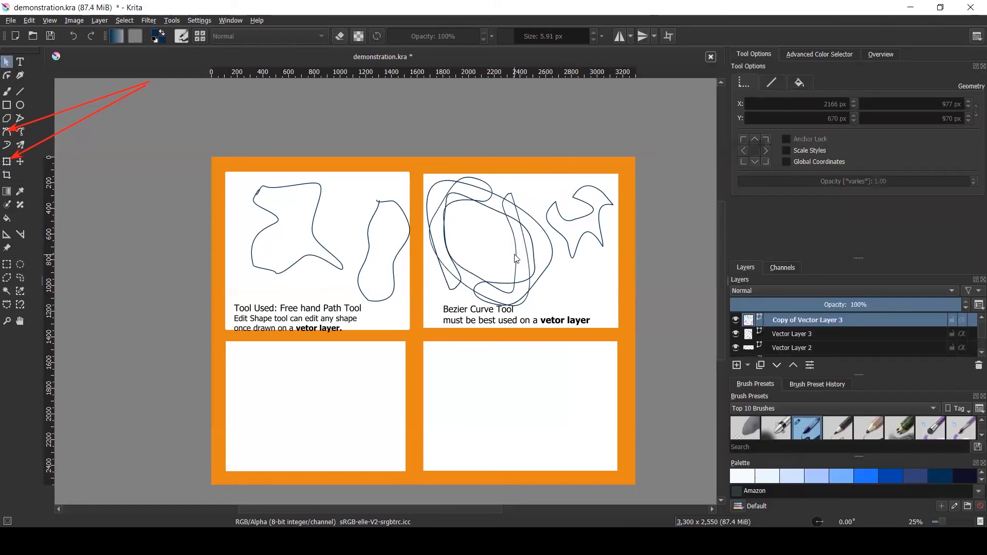
click(518, 237)
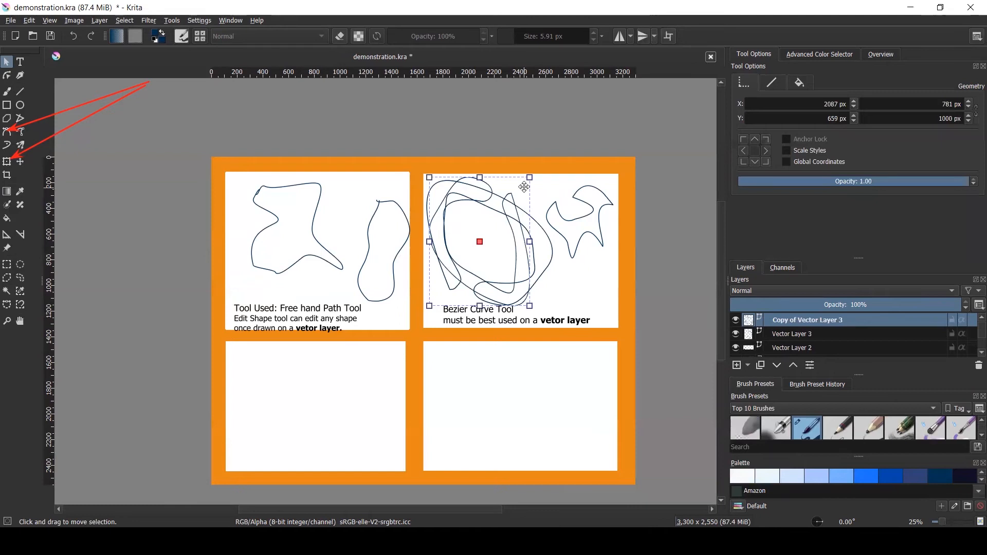
right_click(514, 228)
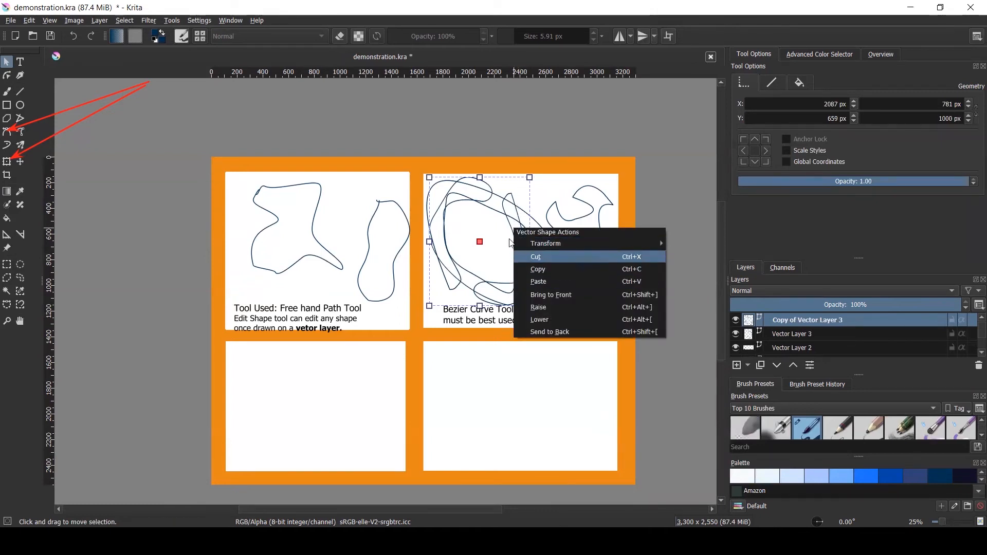
right_click(507, 203)
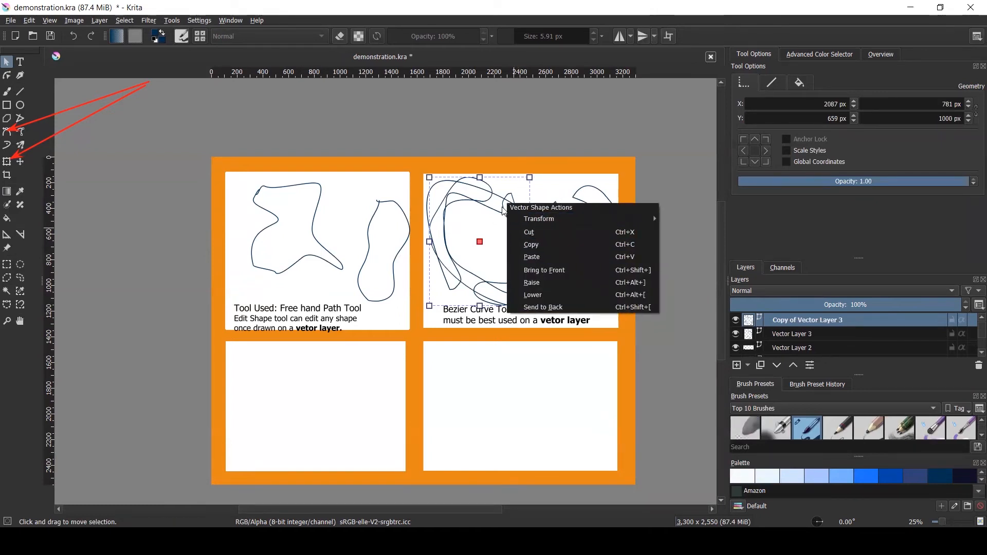
click(7, 162)
right_click(519, 266)
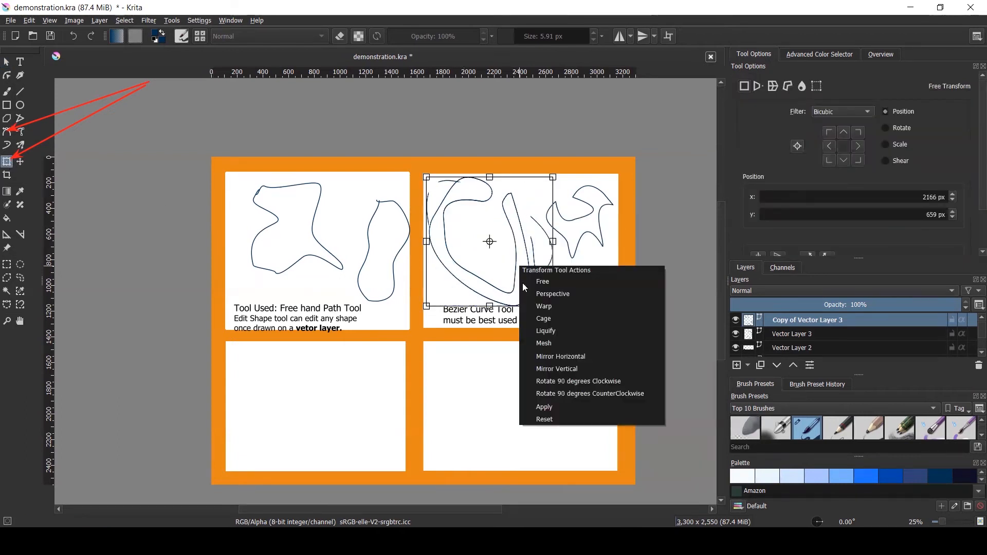
click(561, 361)
key(ctrl+z)
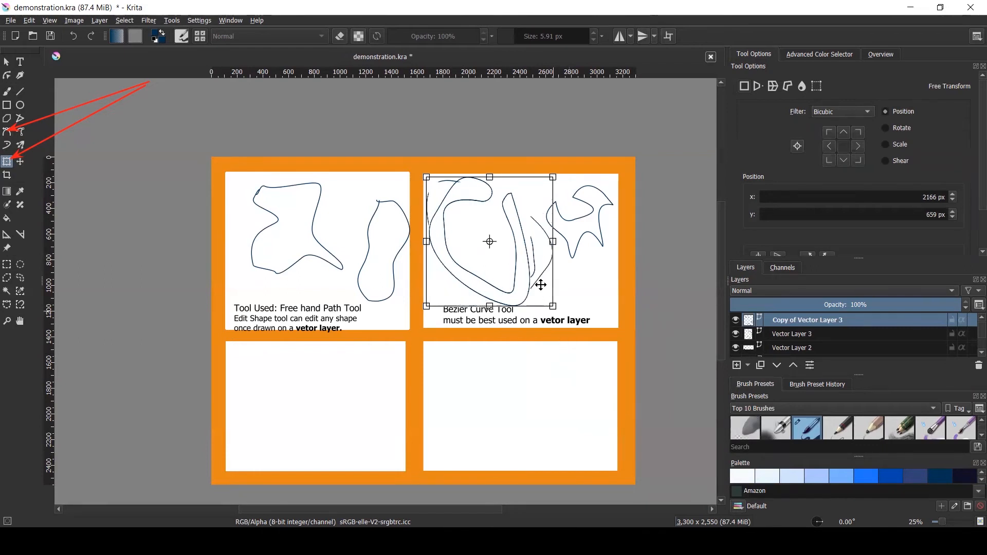
right_click(529, 266)
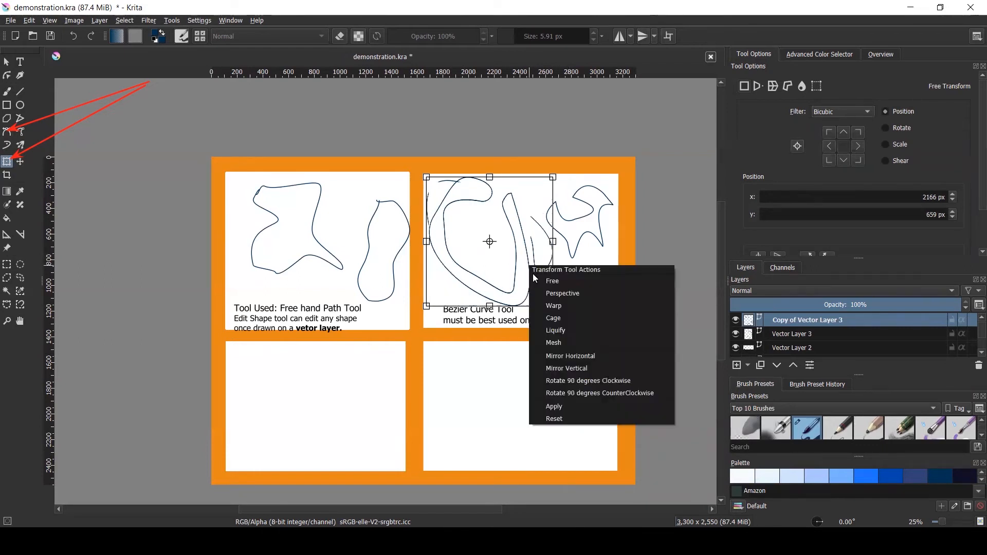
click(574, 369)
key(ctrl+z)
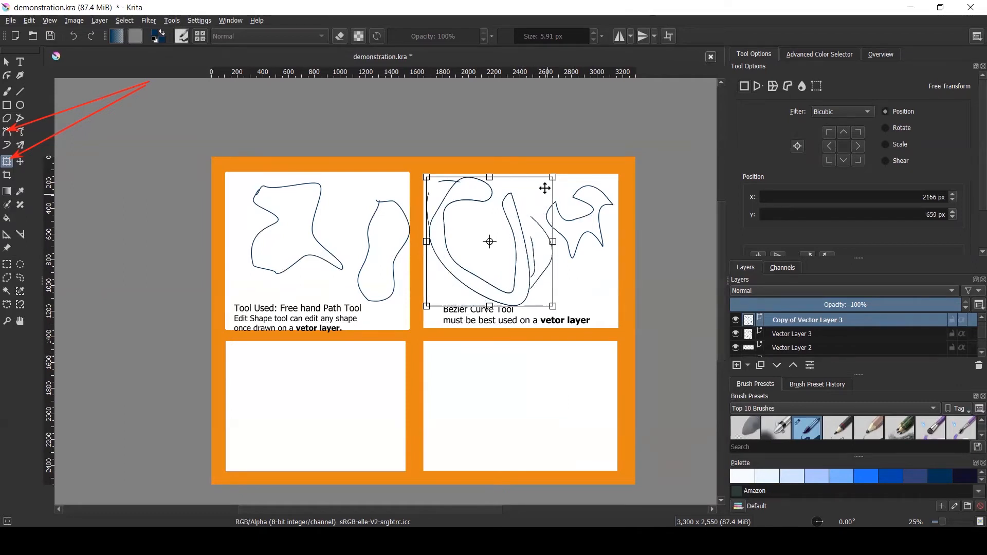
- Try scaling down the Bezier shape on the copied Vector Layer 3 about its centre, and undo the scaling
mouse_move(552, 177)
mouse_down()
mouse_move(488, 231)
mouse_move(473, 264)
mouse_move(498, 233)
mouse_up()
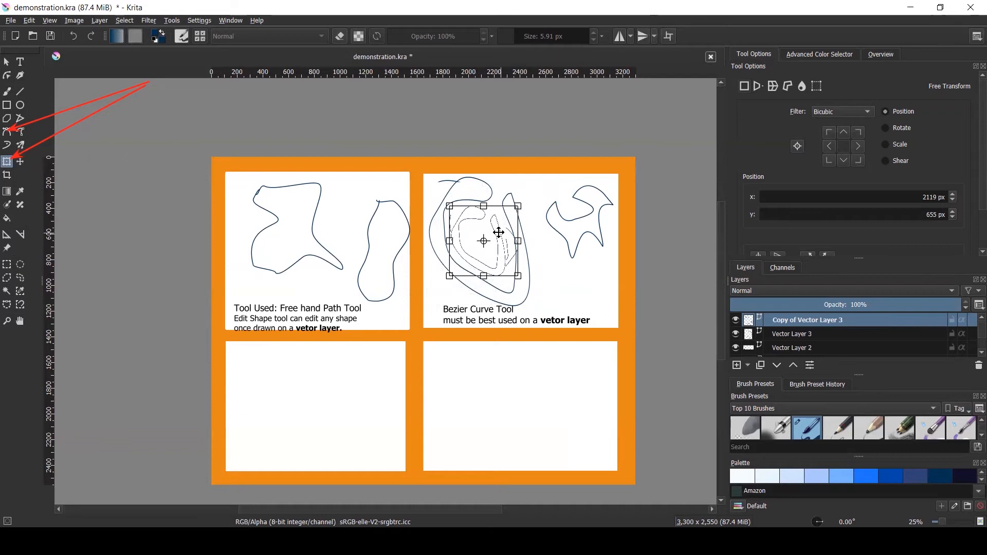
key(ctrl+z)
key(ctrl+z)
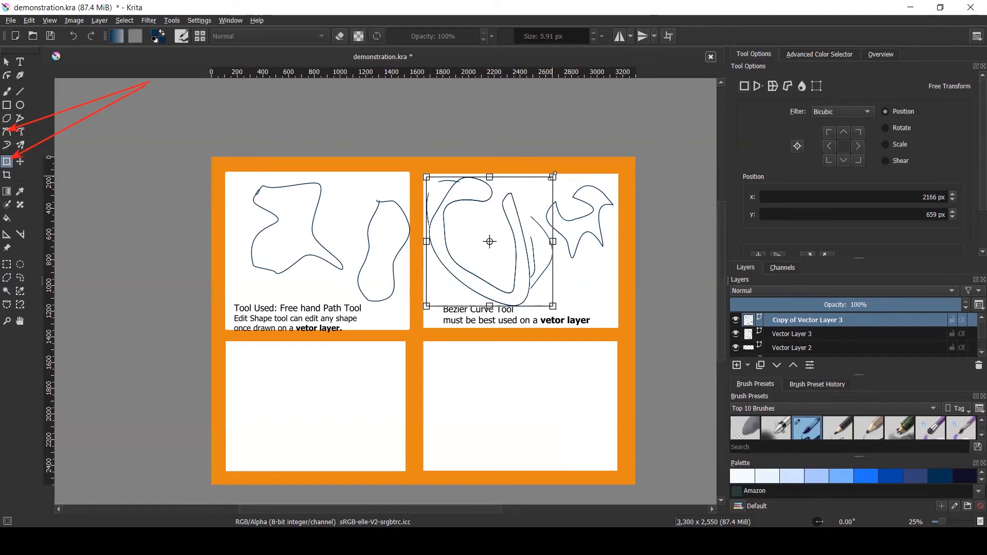
- Scale the duplicated Bezier shape down to under half its size, keeping its proportions, and centre it inside the large Bezier shape
mouse_move(553, 176)
mouse_down()
mouse_move(518, 221)
mouse_move(496, 276)
mouse_move(541, 250)
mouse_move(506, 275)
mouse_up()
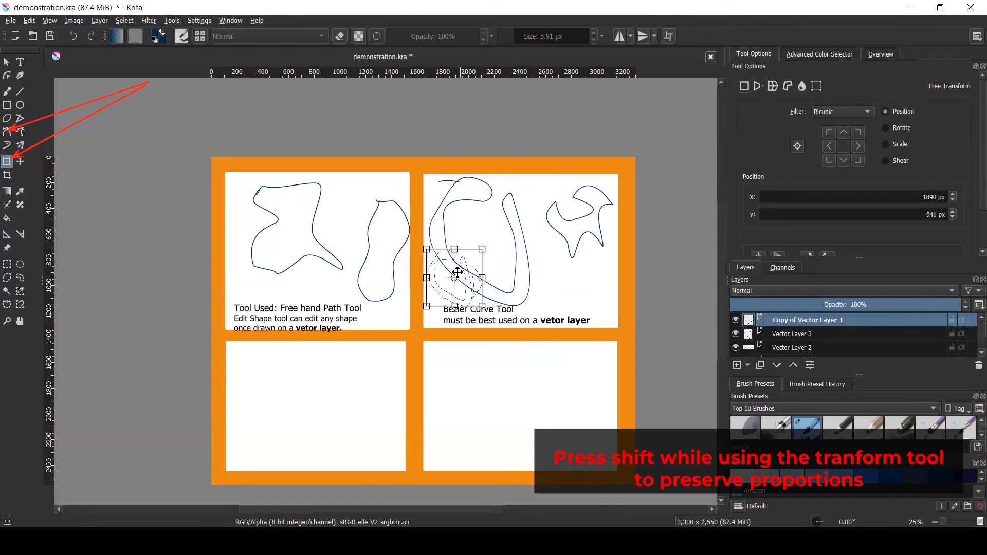
mouse_move(457, 273)
mouse_down()
mouse_move(478, 260)
mouse_move(486, 233)
mouse_up()
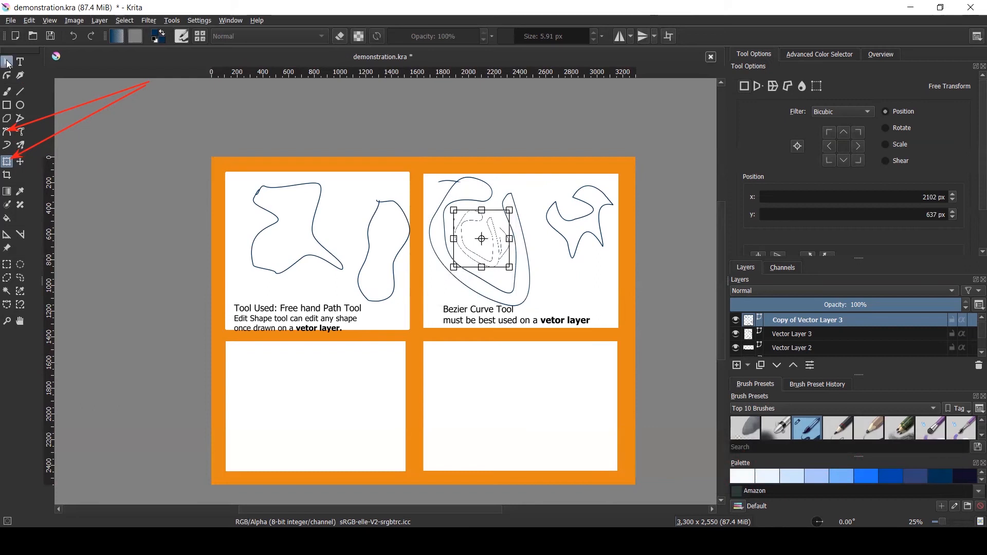
click(7, 62)
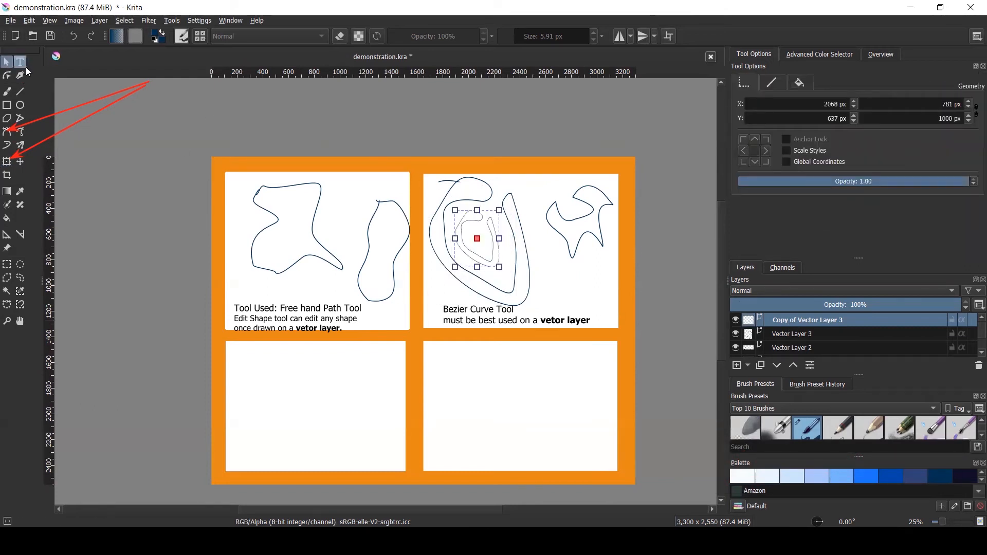
click(144, 160)
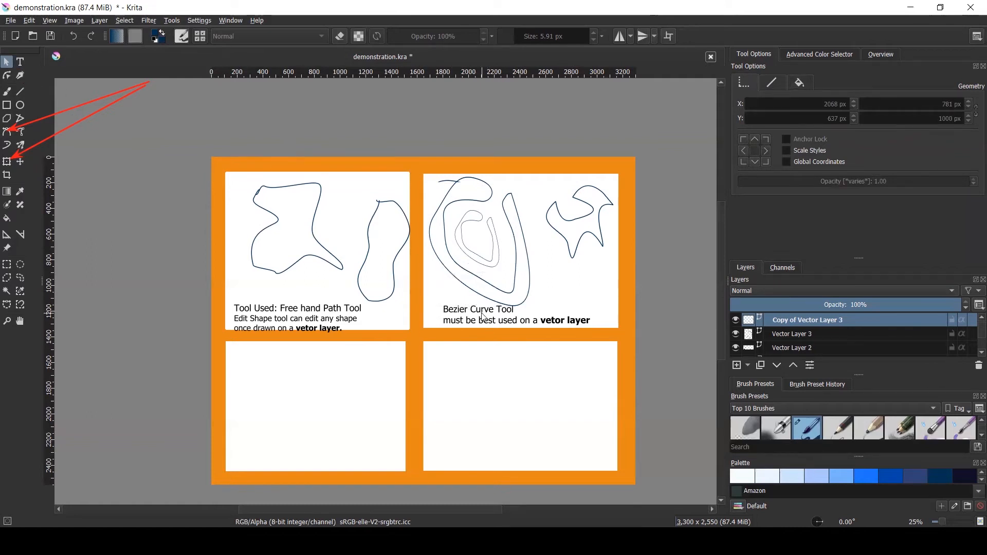
- Extend the Bezier Curve Tool label on Vector Layer 2 with three bold lines: "Duplicate layer and", "use the transformation tool" and "to scale"
key(b)
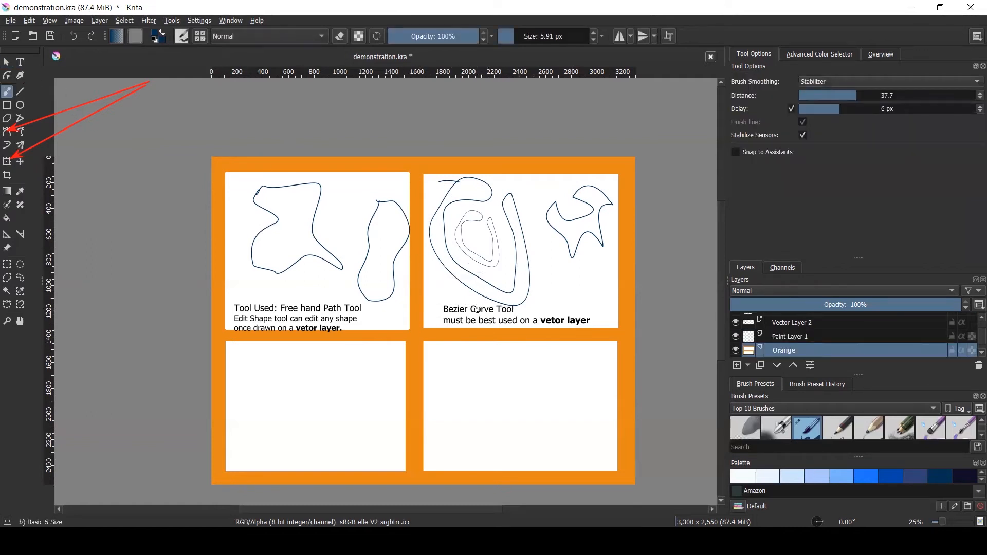
click(789, 336)
click(777, 323)
double_click(544, 317)
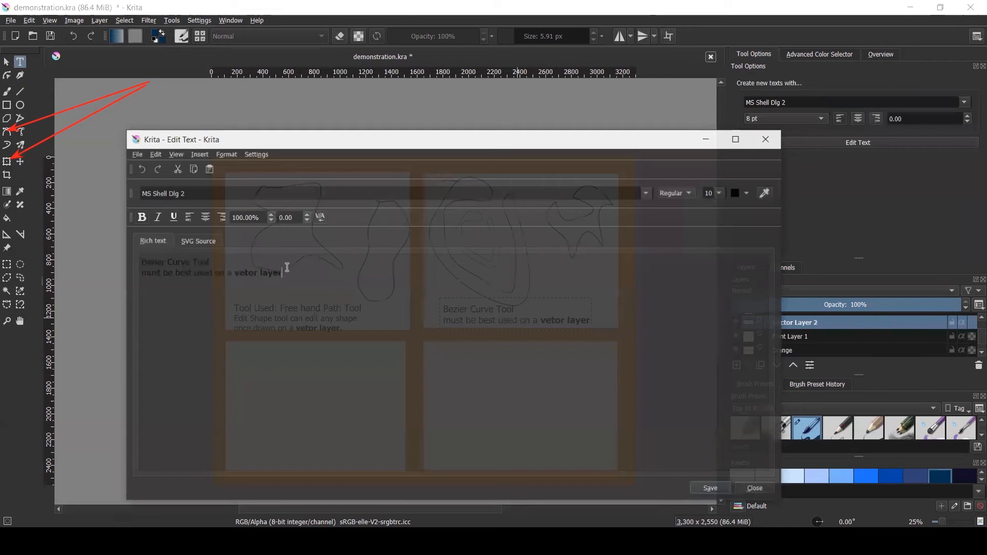
key(Return)
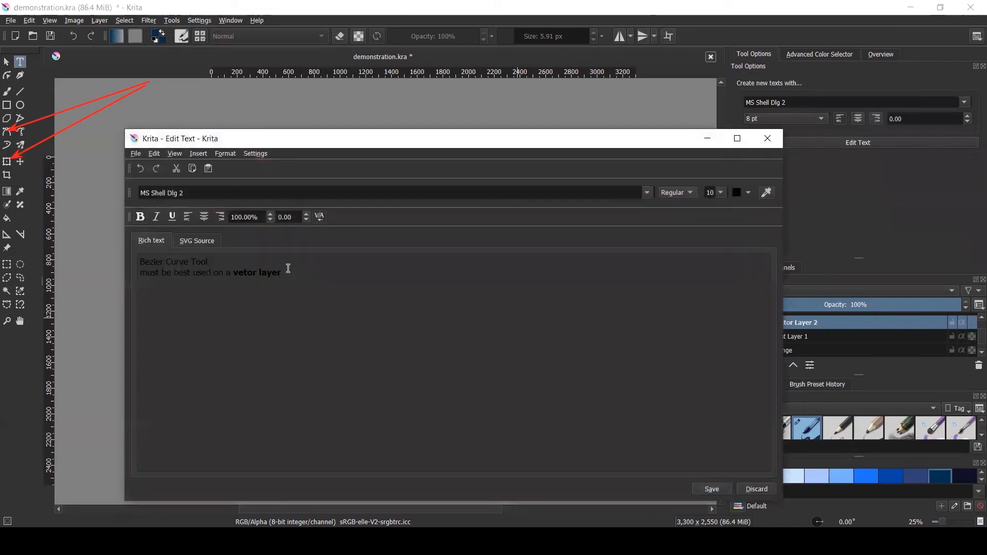
text(Duplicate layer and use the transform)
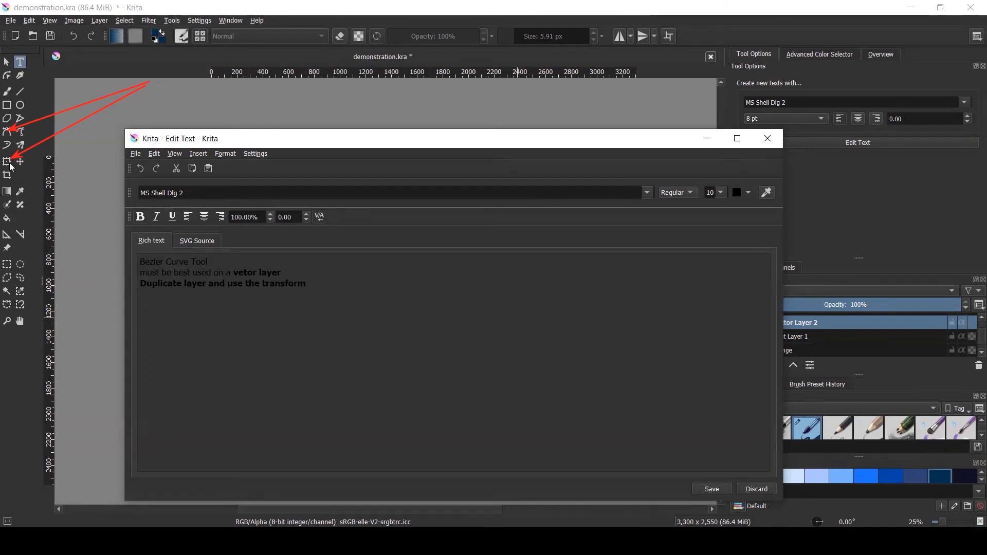
text(ation tool)
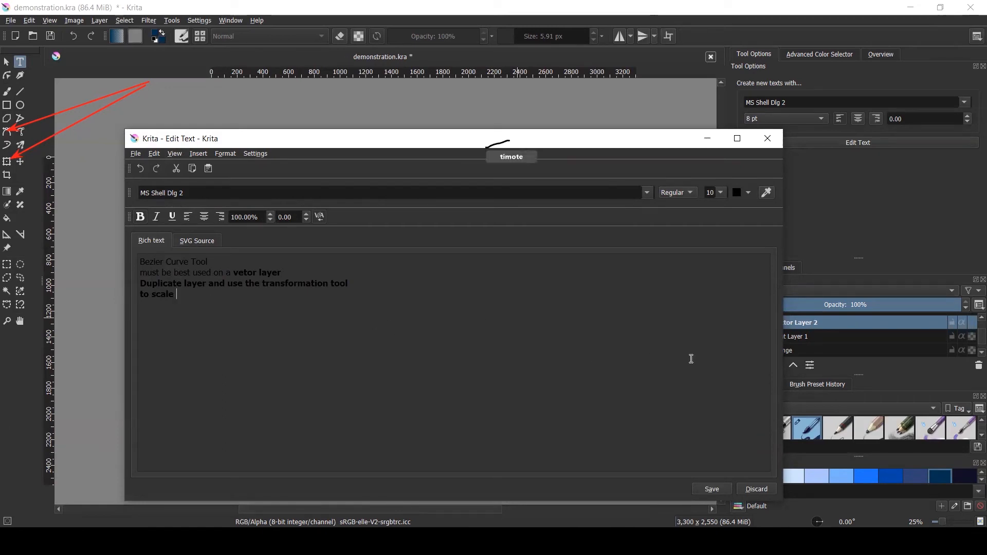
click(229, 285)
key(Return)
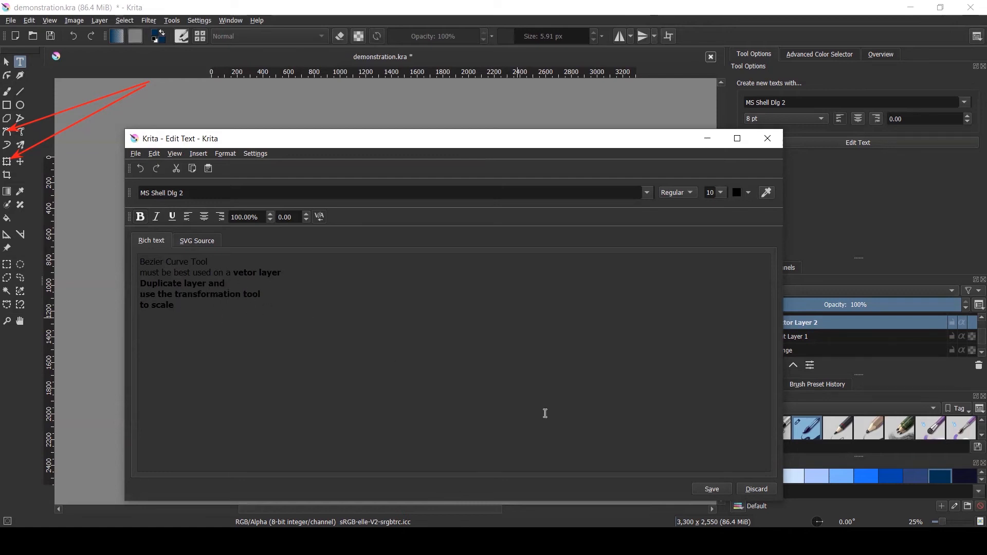
click(711, 489)
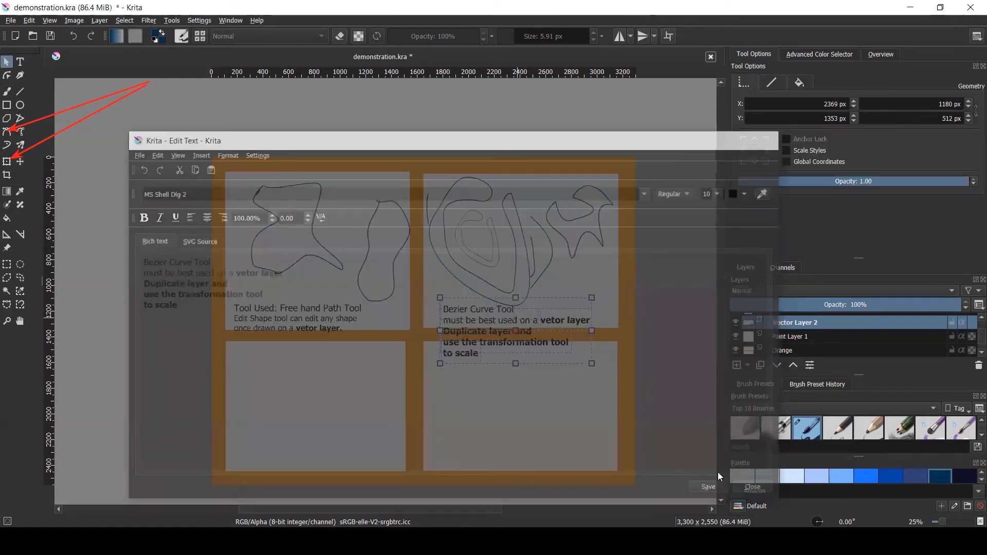
- Set the lines below the Bezier Curve Tool title to font size 8 and fit the label into its panel's lower right corner
drag(587, 292, 579, 283)
double_click(574, 306)
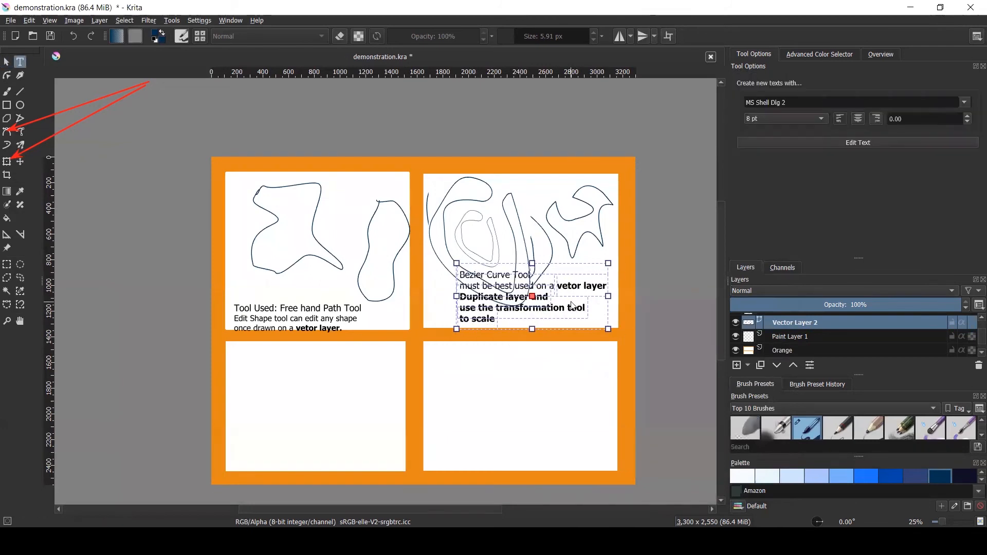
click(571, 291)
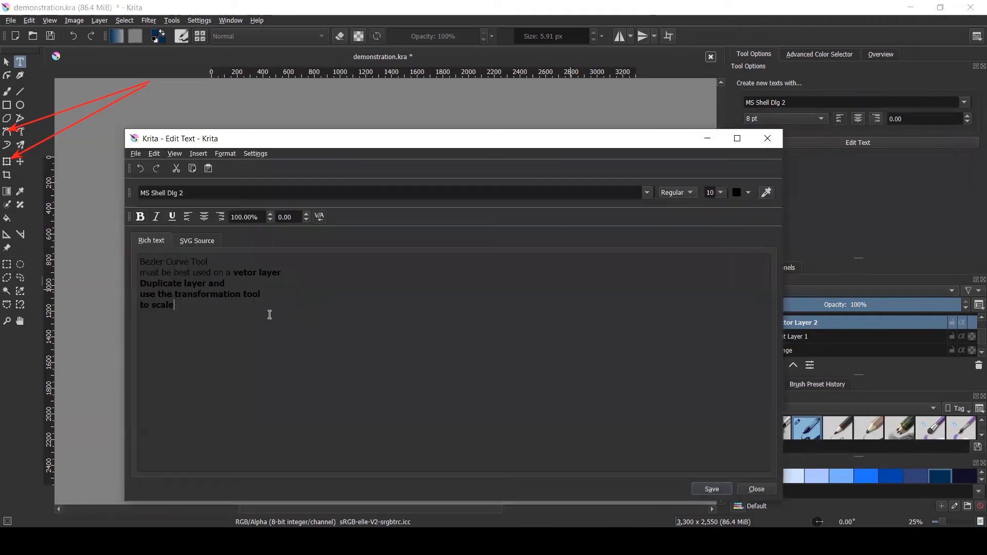
drag(270, 315, 131, 272)
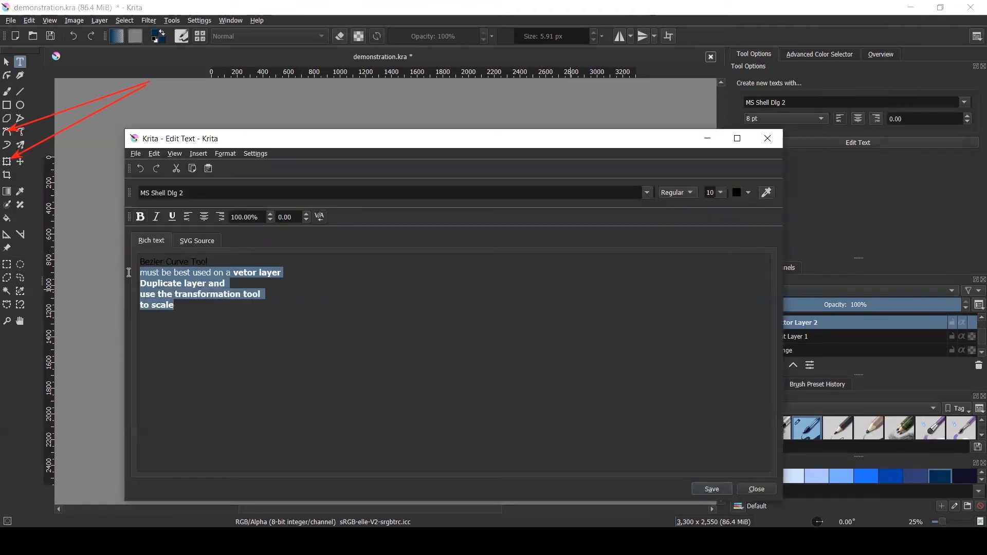
click(720, 190)
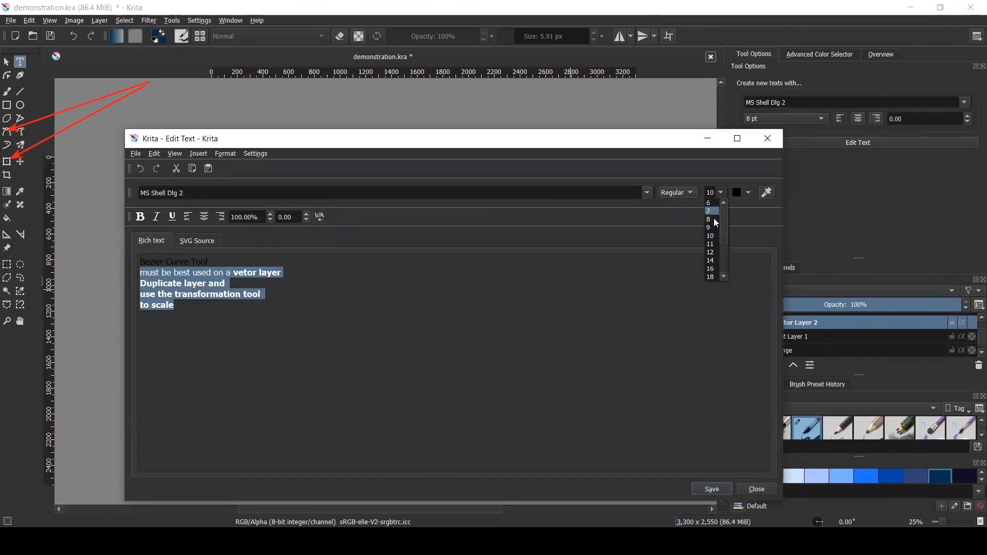
click(713, 221)
click(713, 489)
click(749, 486)
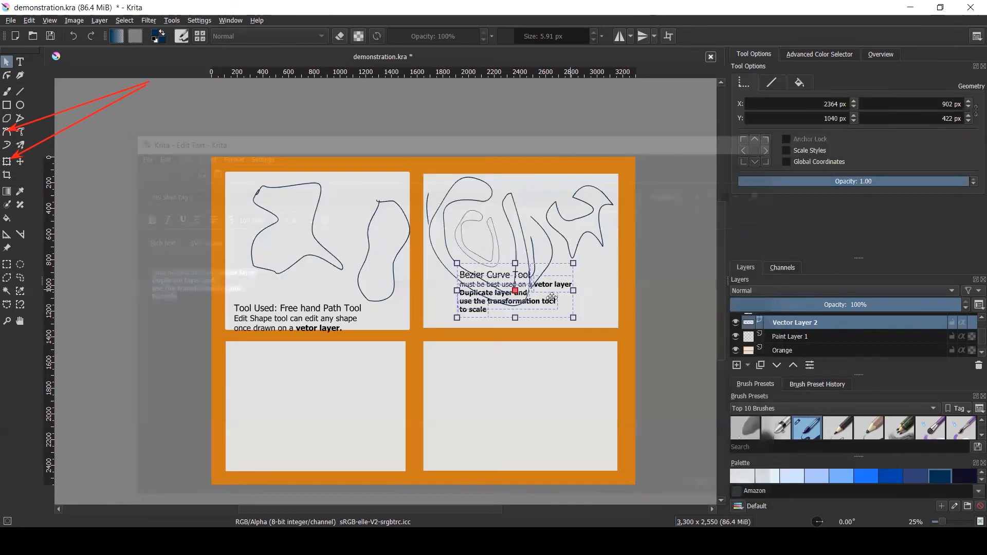
drag(551, 298, 590, 305)
click(518, 246)
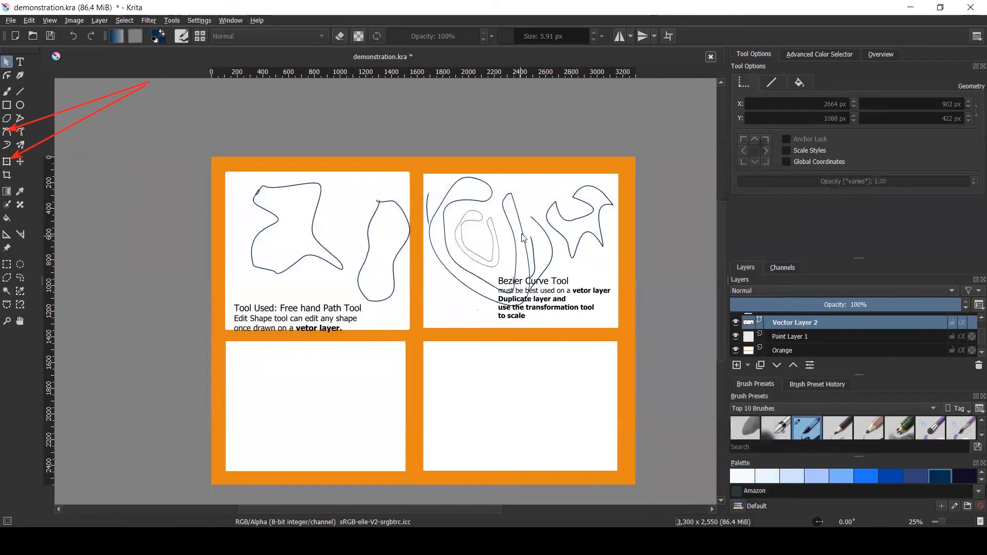
- Move the small duplicate on Copy of Vector Layer 3 and the large Bezier shape on Vector Layer 3 upward, away from the label
key(r)
click(522, 227)
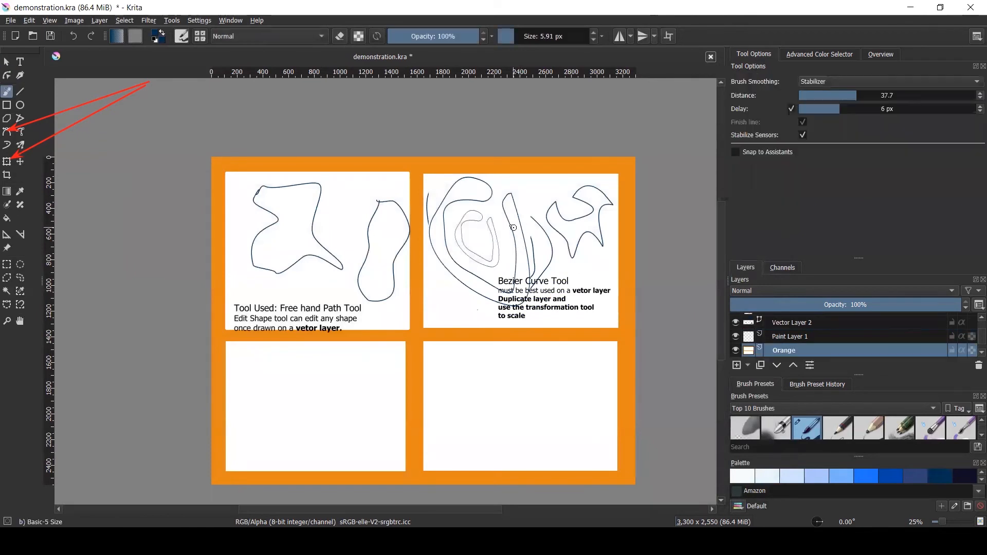
click(6, 62)
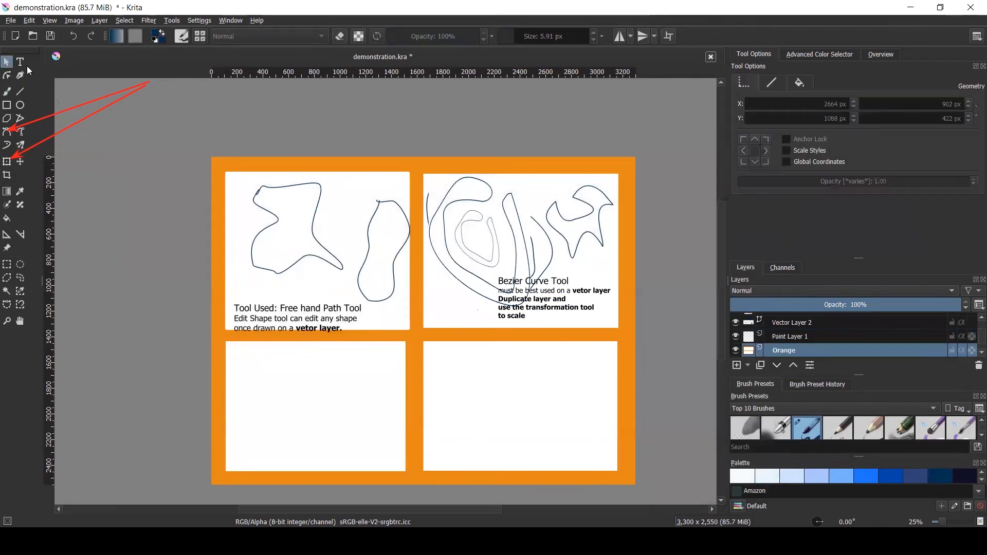
click(7, 161)
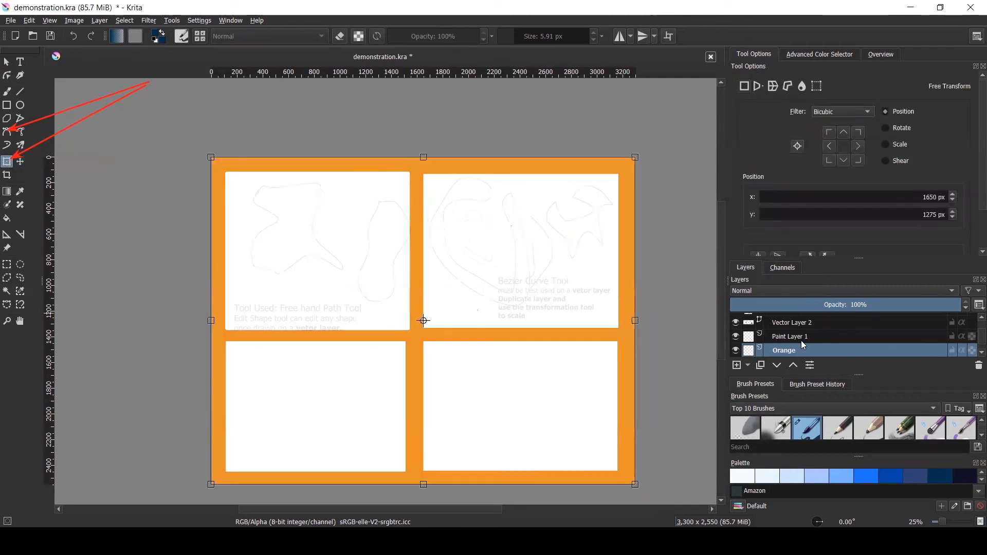
click(804, 327)
scroll(801, 323, up, 1)
click(800, 320)
click(505, 215)
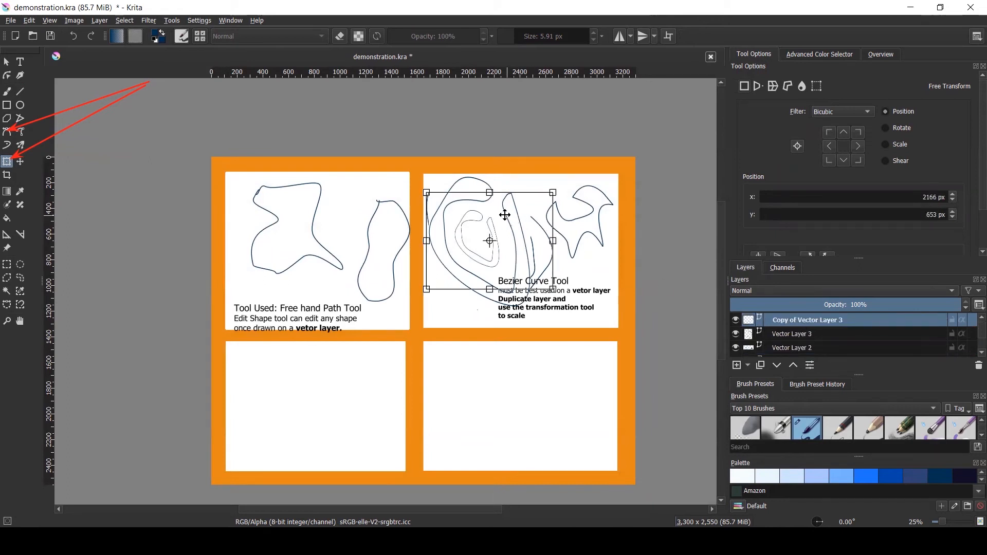
drag(506, 196, 507, 185)
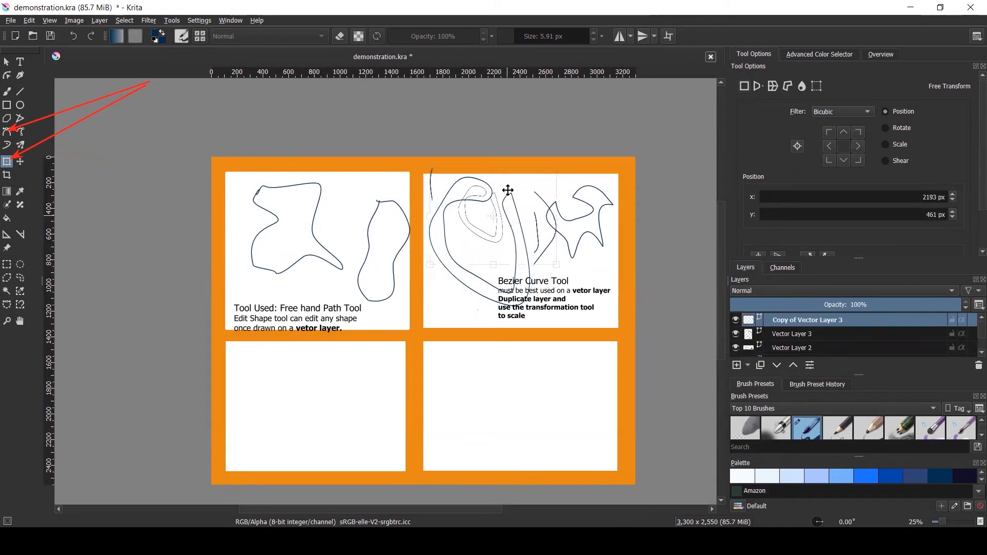
click(782, 334)
drag(463, 268, 464, 238)
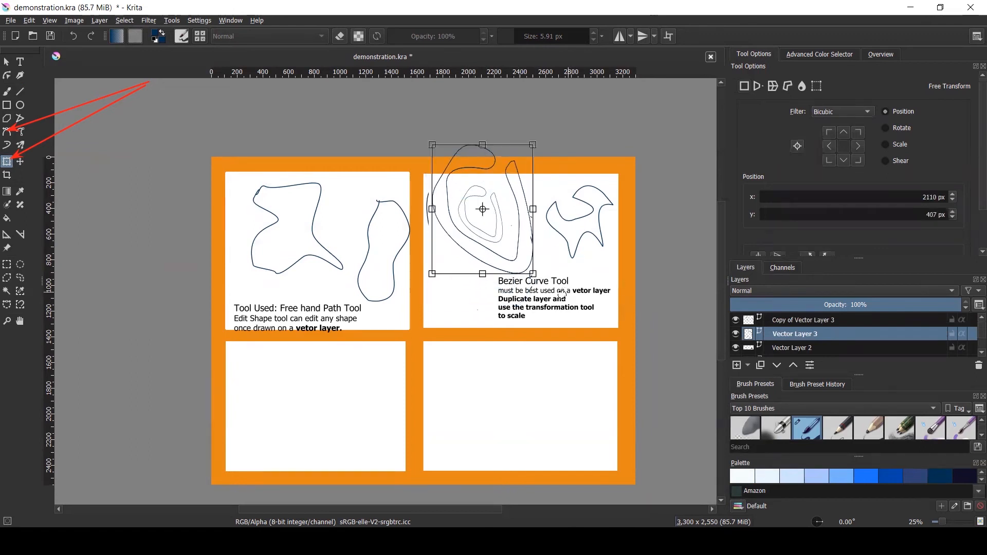
click(583, 294)
click(566, 289)
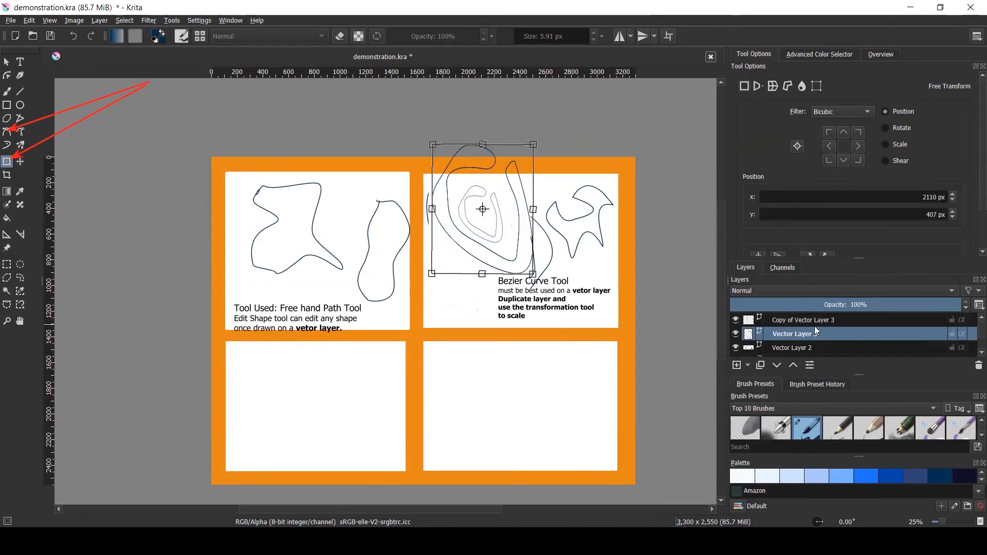
click(796, 321)
click(586, 292)
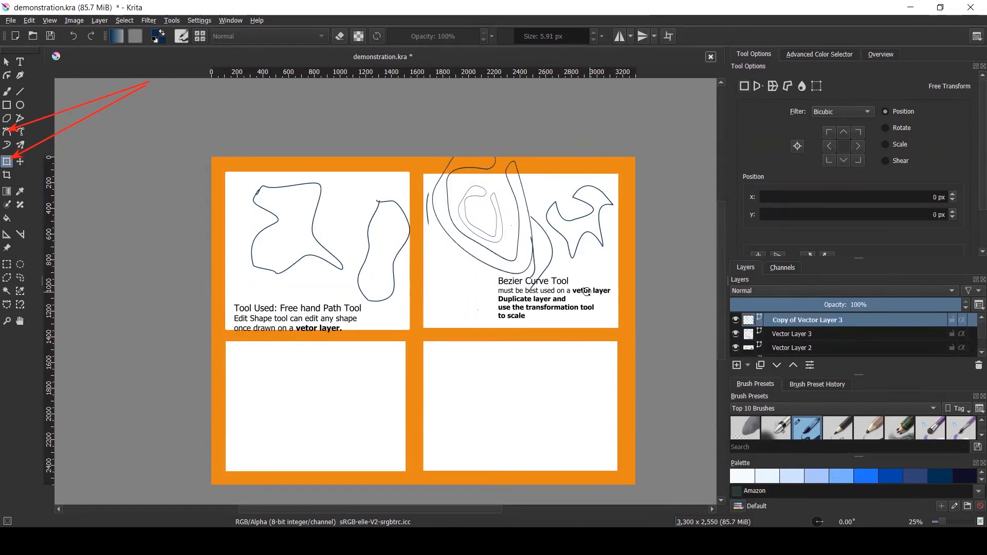
click(789, 346)
click(539, 295)
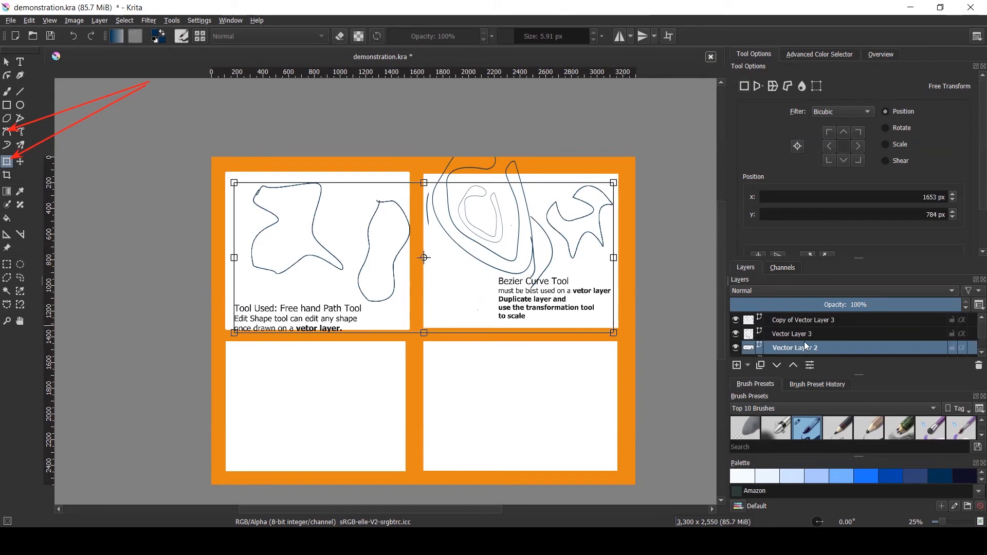
- Make Paint Layer 1 the active layer and check all four panels of the exercise reference image in Photos
scroll(800, 344, down, 1)
click(790, 332)
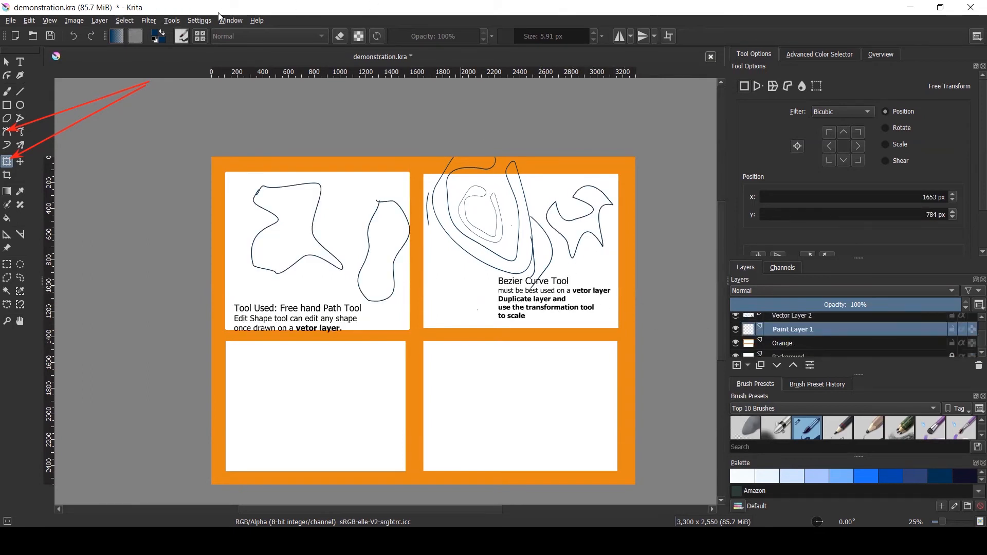
click(7, 62)
scroll(289, 204, down, 1)
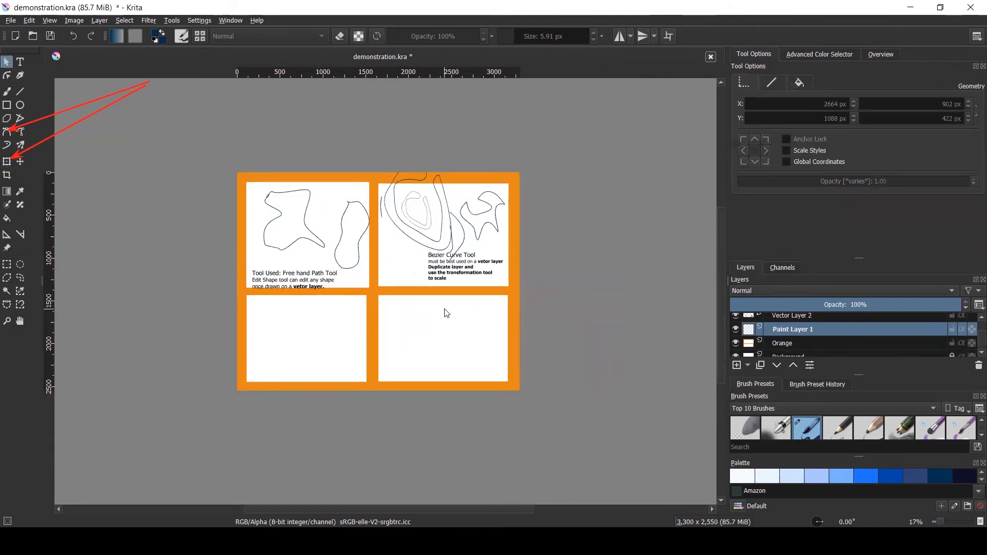
scroll(444, 313, up, 1)
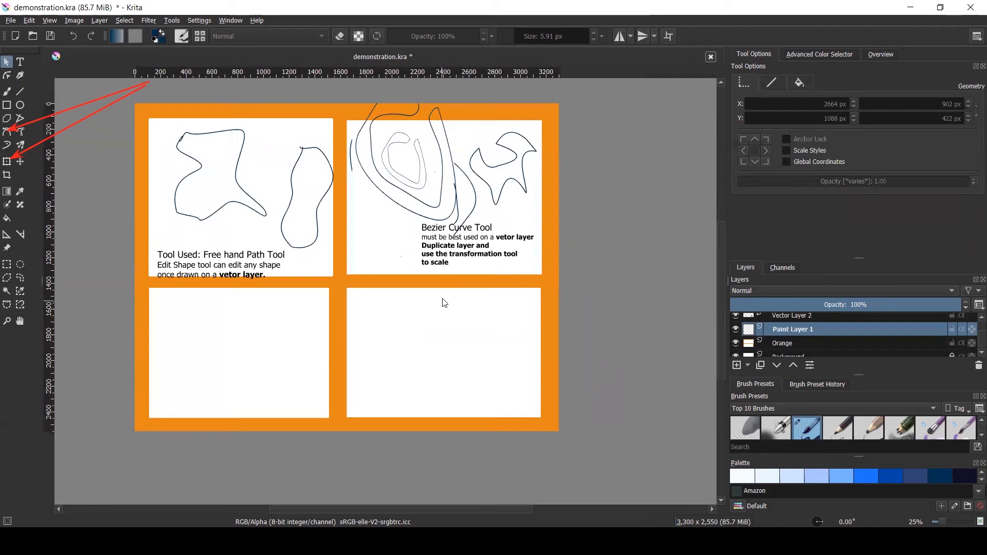
key(alt+Tab)
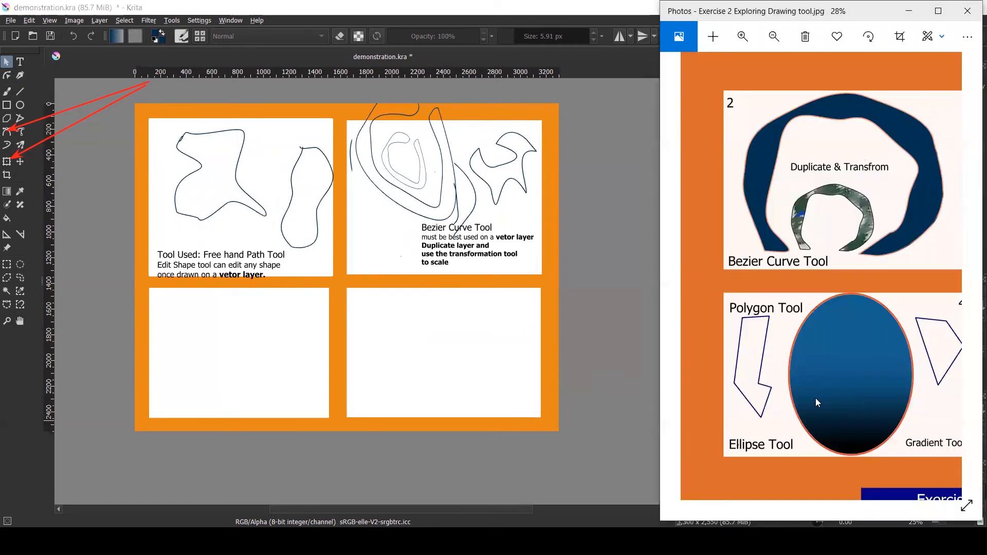
scroll(818, 232, down, 5)
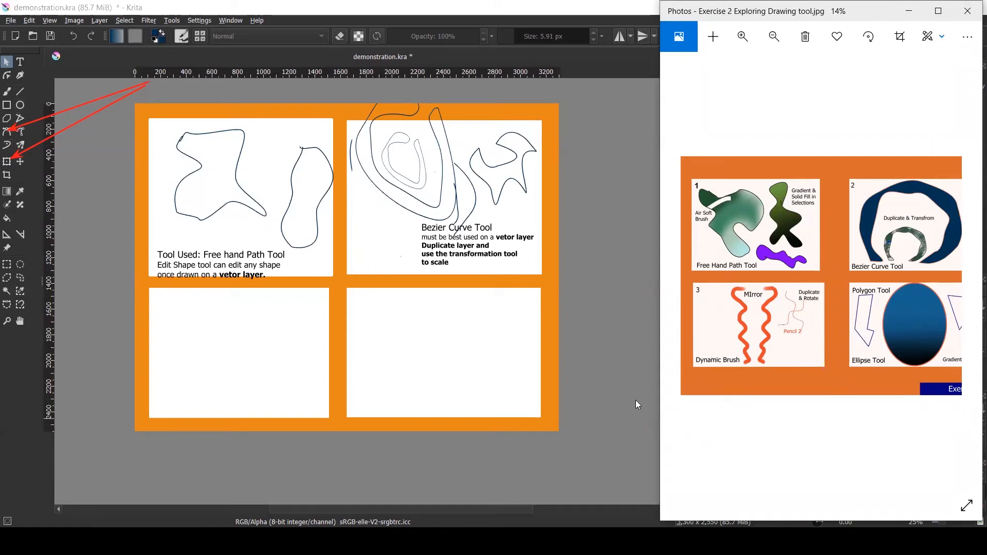
- Activate the Dynamic Brush tool in Krita with a brush size of 59.25 px
click(11, 148)
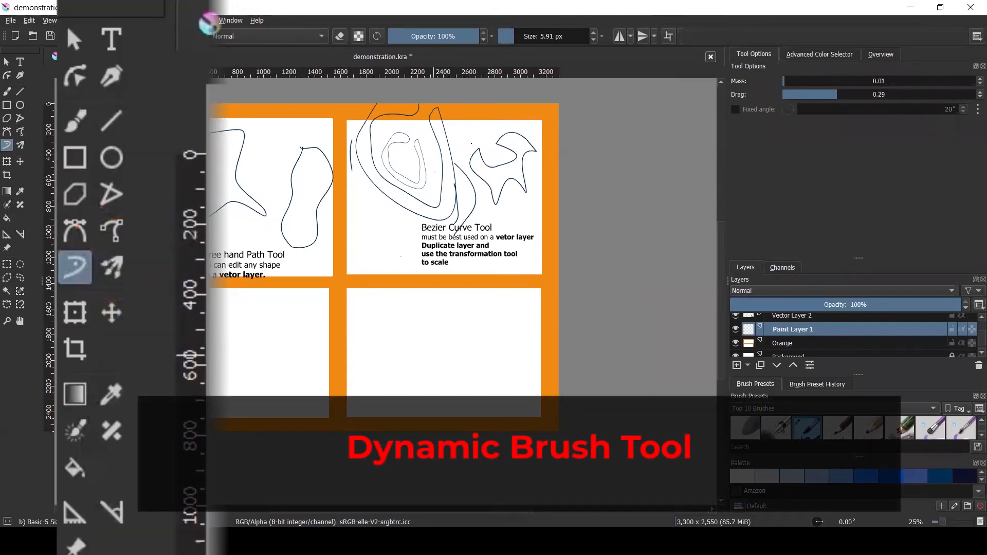
drag(515, 39, 533, 38)
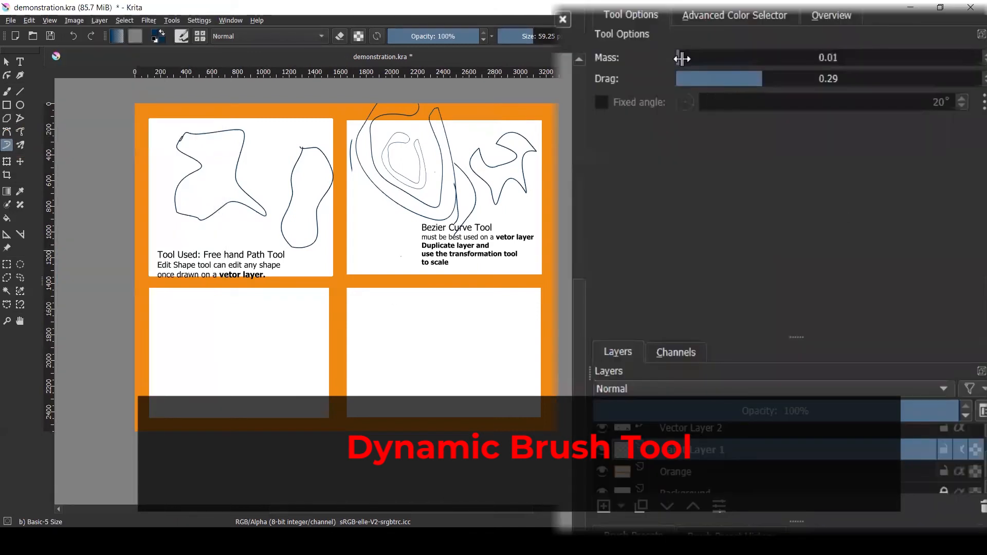
- Paint Dynamic Brush test strokes over the lower left panel with mass 0.69, raising the drag to 0.82 partway
drag(683, 57, 886, 53)
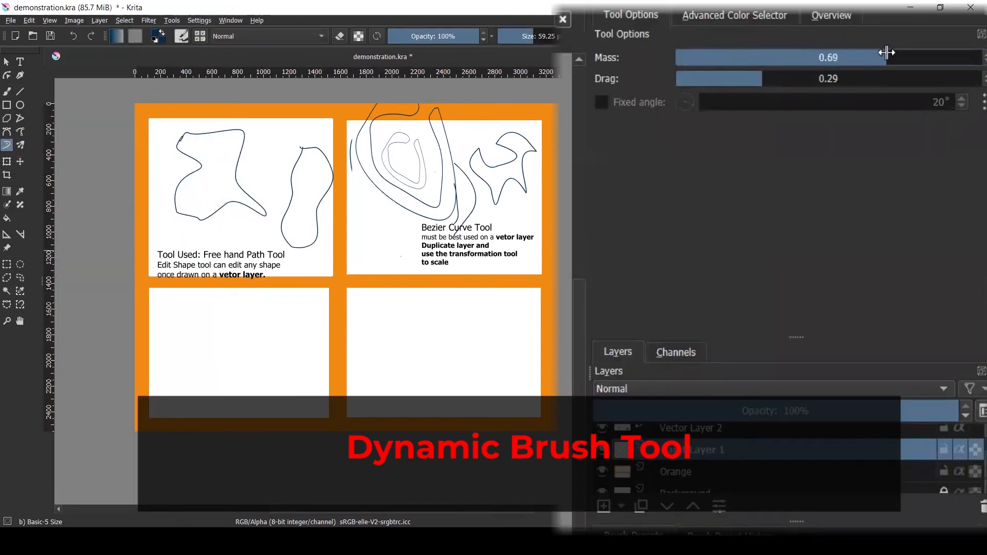
mouse_move(252, 302)
mouse_down()
mouse_move(173, 319)
mouse_move(177, 330)
mouse_move(286, 342)
mouse_move(250, 328)
mouse_move(188, 339)
mouse_move(218, 365)
mouse_move(299, 382)
mouse_up()
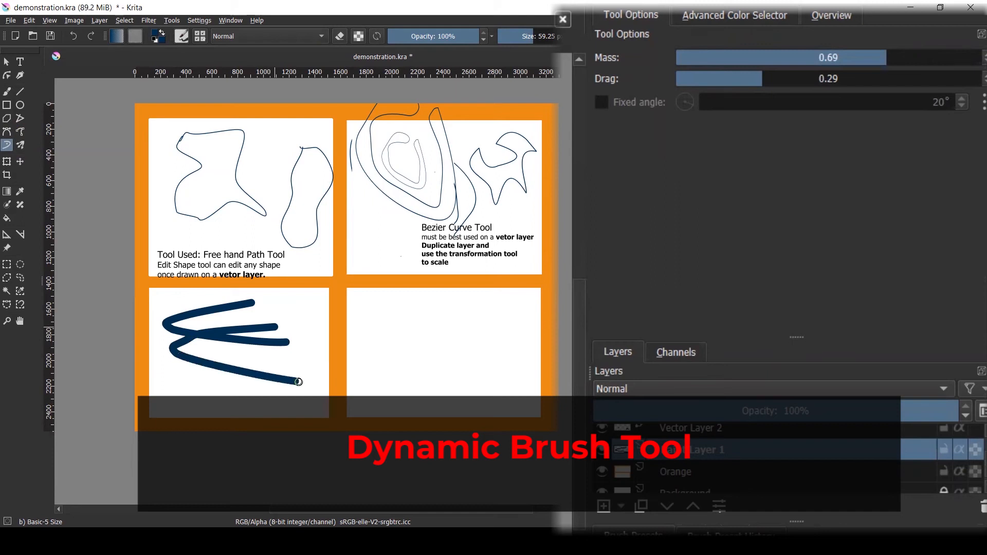
drag(758, 81, 926, 81)
drag(325, 321, 262, 329)
drag(317, 365, 186, 374)
mouse_move(273, 360)
mouse_down()
mouse_move(224, 364)
mouse_move(185, 355)
mouse_move(175, 336)
mouse_move(303, 340)
mouse_move(378, 327)
mouse_up()
mouse_move(210, 284)
mouse_down()
mouse_move(276, 292)
mouse_move(298, 311)
mouse_move(234, 342)
mouse_move(261, 364)
mouse_move(241, 369)
mouse_move(230, 287)
mouse_up()
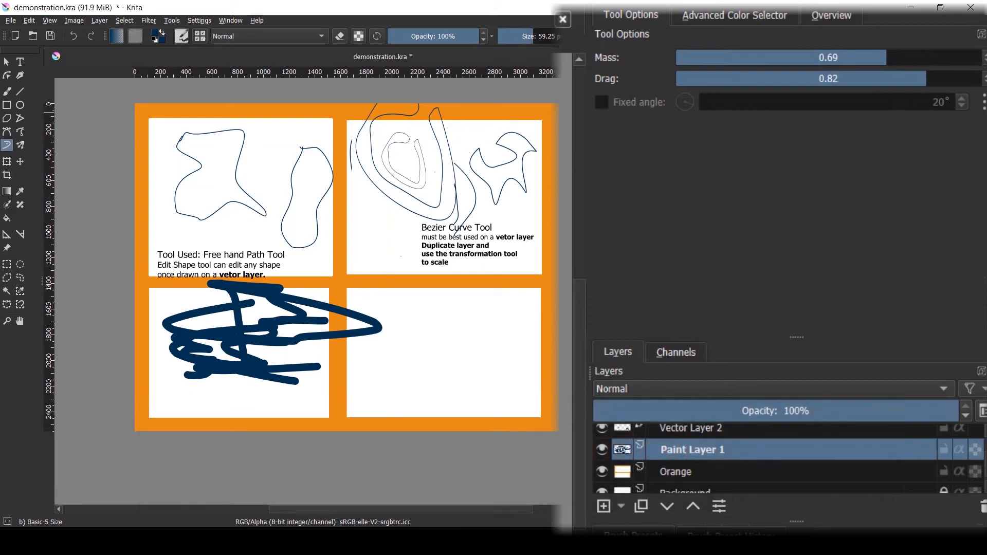
- Undo all the test strokes on Paint Layer 1
key(ctrl+z)
key(ctrl+z)
key(ctrl+z)
key(ctrl+z)
key(ctrl+z)
key(ctrl+z)
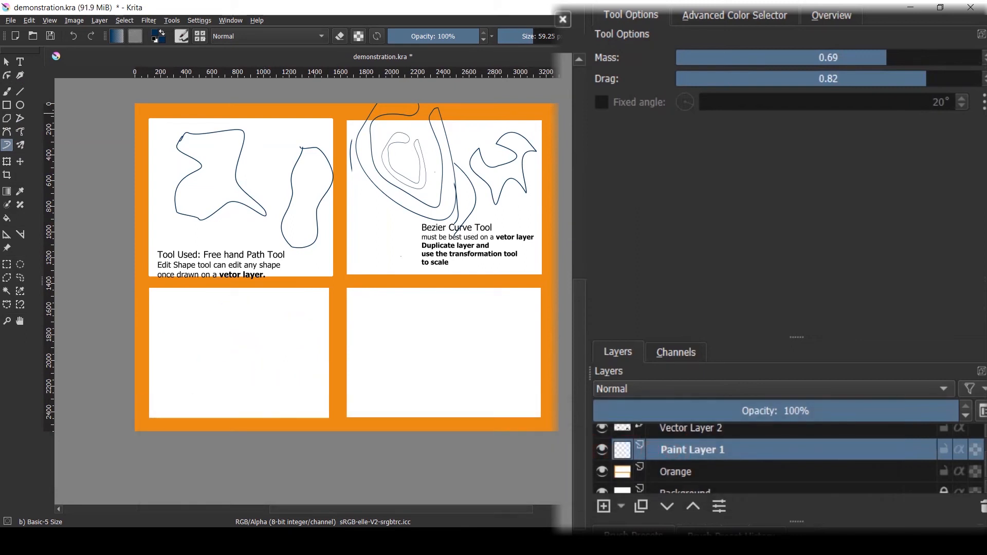
- Try the Dynamic Brush at mass 0.05 with looping strokes in the lower left panel and undo them
drag(782, 56, 693, 65)
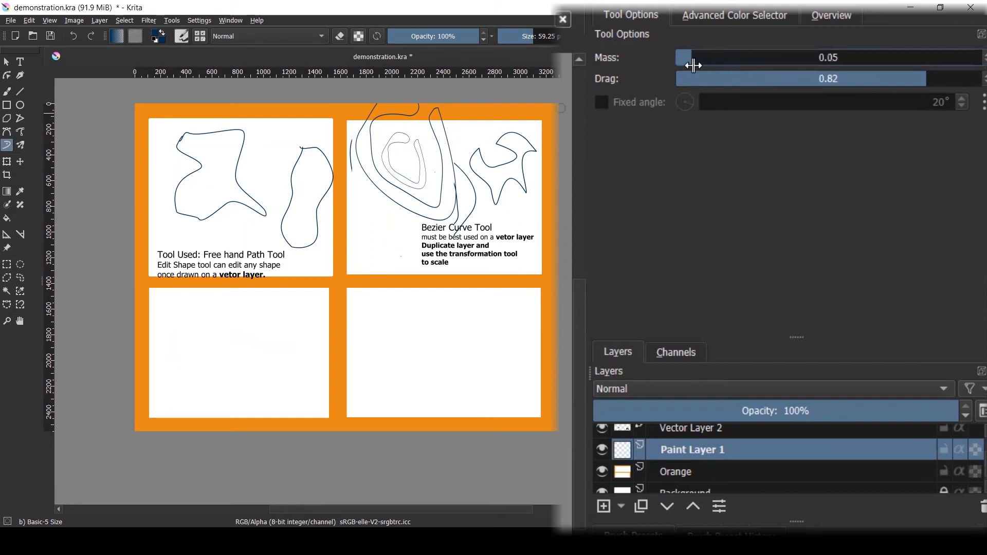
mouse_move(278, 308)
mouse_down()
mouse_move(161, 346)
mouse_move(217, 370)
mouse_move(149, 339)
mouse_move(251, 384)
mouse_move(233, 358)
mouse_move(174, 369)
mouse_move(283, 342)
mouse_move(135, 346)
mouse_move(297, 363)
mouse_move(187, 312)
mouse_move(249, 347)
mouse_move(257, 321)
mouse_move(234, 318)
mouse_up()
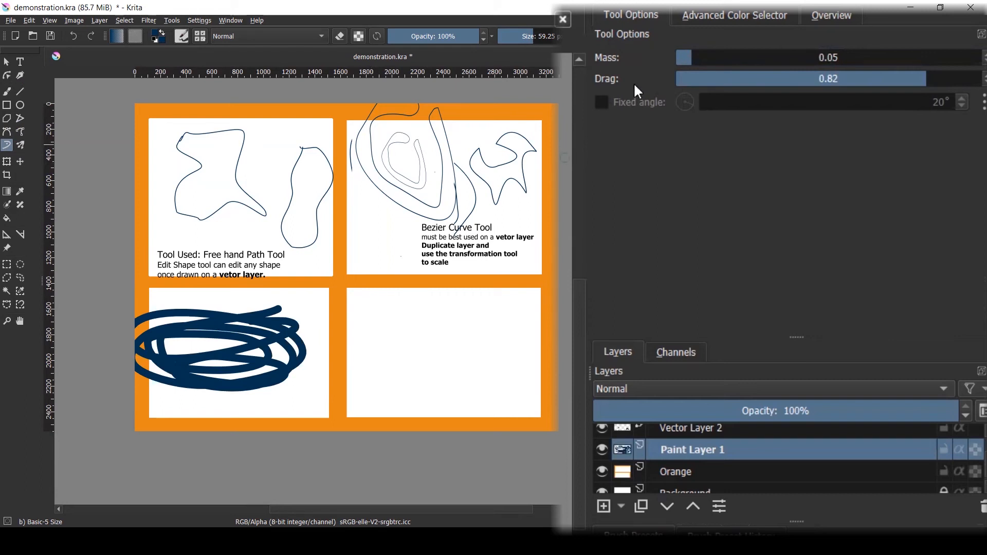
key(ctrl+z)
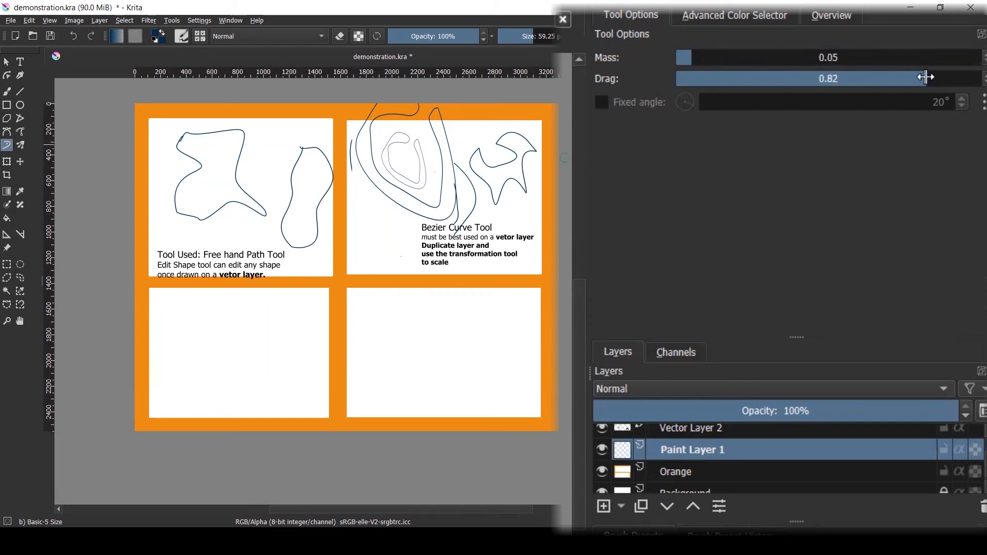
- Try a looping stroke at drag 1.00, lower the drag to 0.00 and undo the stroke
drag(925, 77, 979, 77)
mouse_move(308, 298)
mouse_down()
mouse_move(261, 310)
mouse_move(217, 347)
mouse_move(292, 330)
mouse_move(154, 335)
mouse_up()
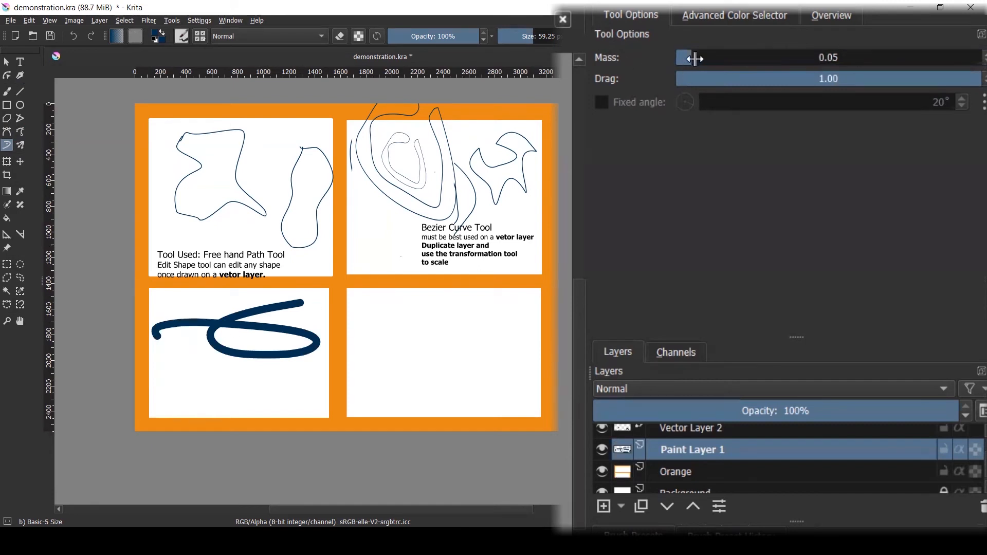
drag(701, 78, 675, 80)
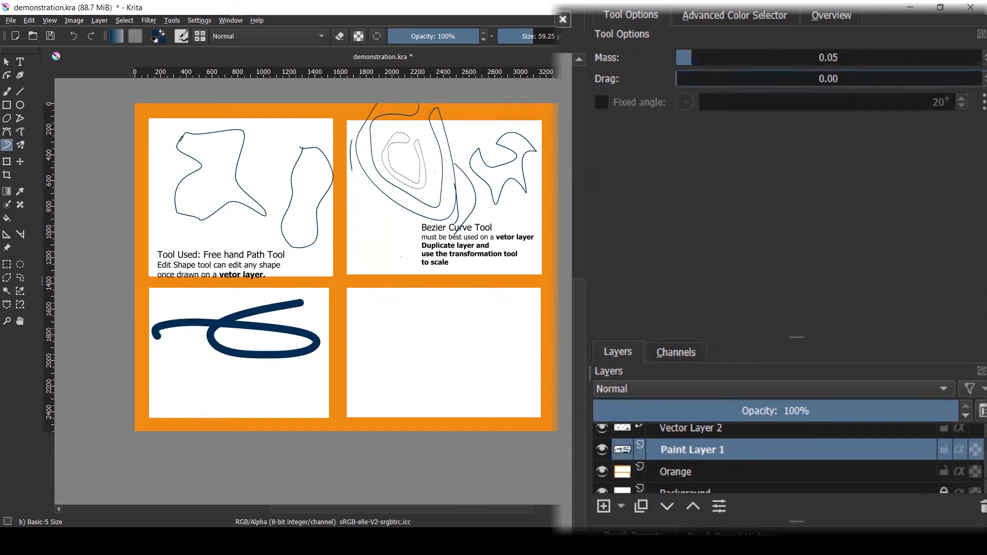
key(ctrl+z)
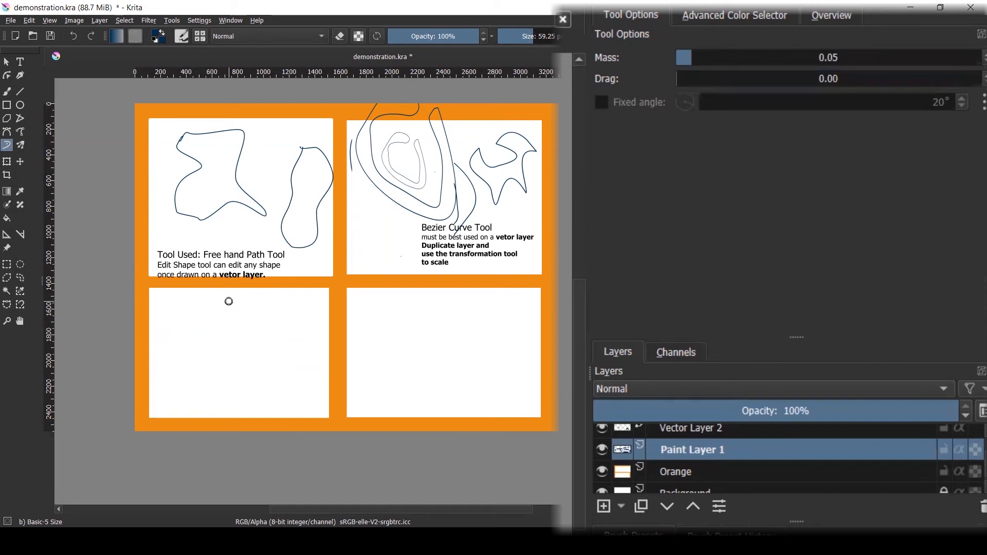
- Set the Dynamic Brush mass to 0.30 and drag to 0.34
click(780, 78)
click(767, 57)
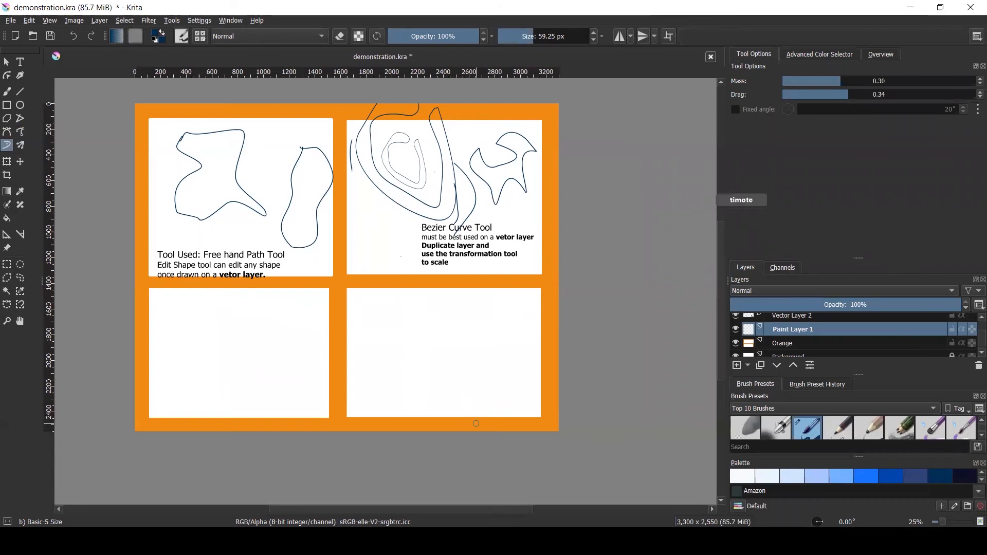
- Turn on horizontal mirroring and place its axis through the middle of the lower left panel
mouse_move(227, 58)
mouse_down()
mouse_move(124, 118)
mouse_move(88, 152)
mouse_move(9, 144)
mouse_up()
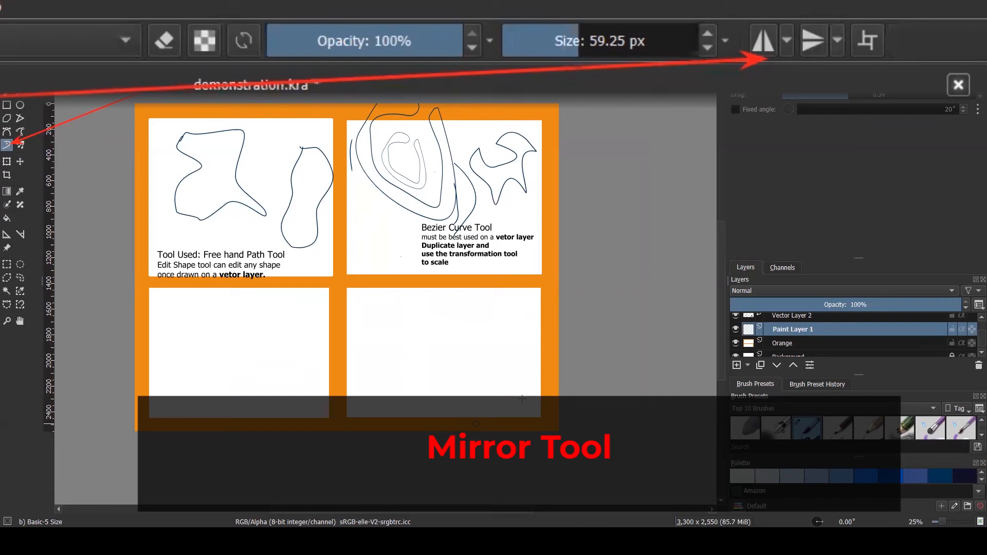
click(763, 40)
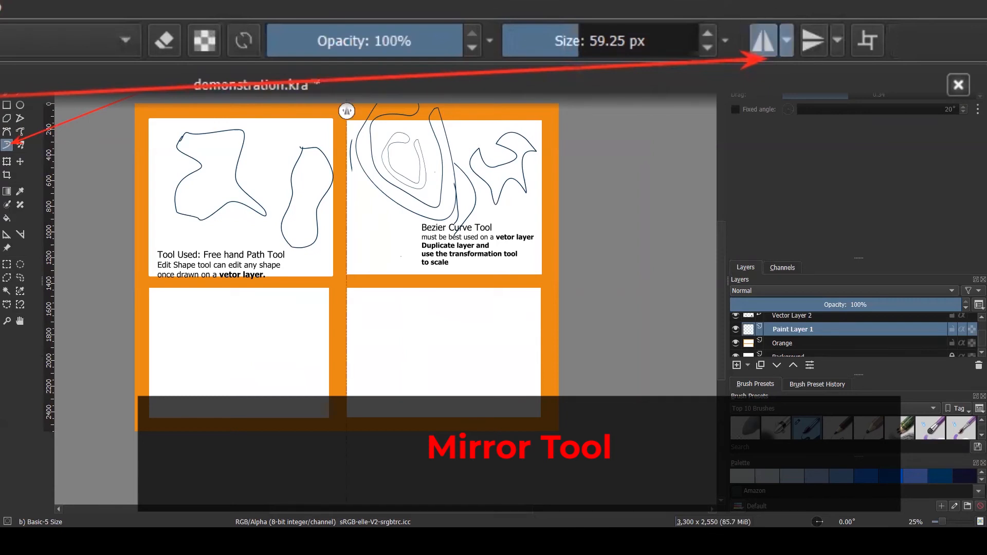
drag(347, 109, 235, 375)
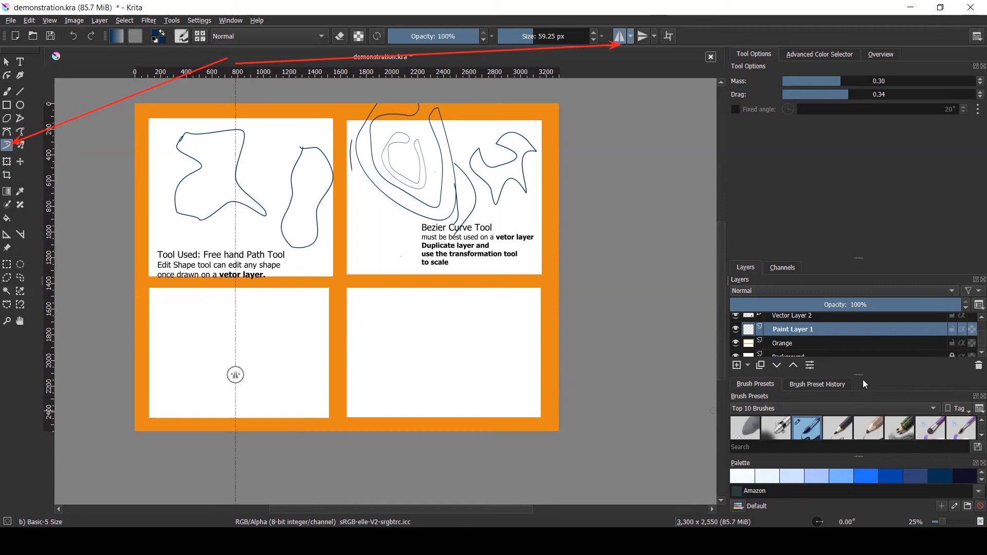
- Enlarge the brush preset list and paint a mirrored pair of wavy vertical strokes at 56.71 px in the lower left panel
drag(862, 375, 868, 300)
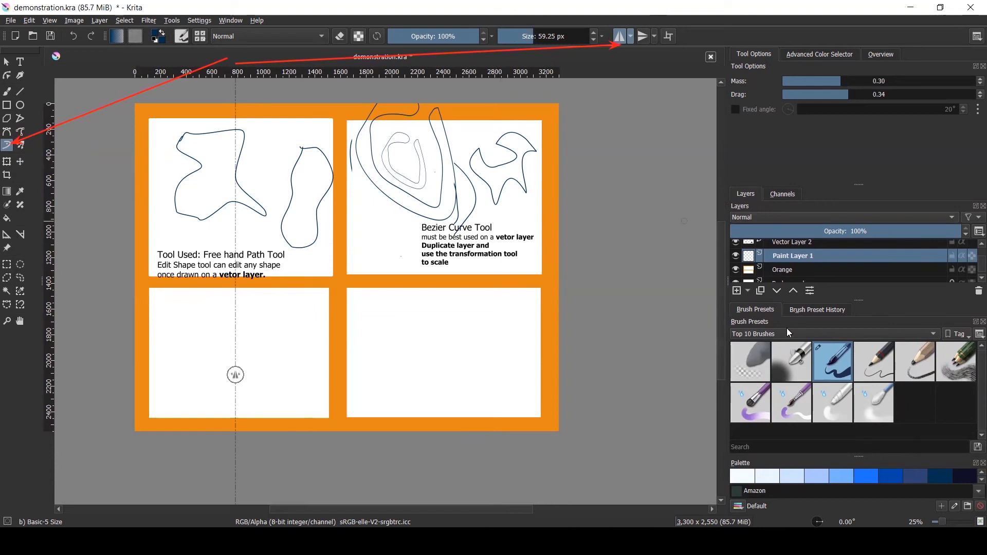
mouse_move(824, 351)
drag(537, 38, 533, 38)
mouse_move(221, 307)
mouse_down()
mouse_move(198, 320)
mouse_move(216, 344)
mouse_move(202, 360)
mouse_move(207, 421)
mouse_up()
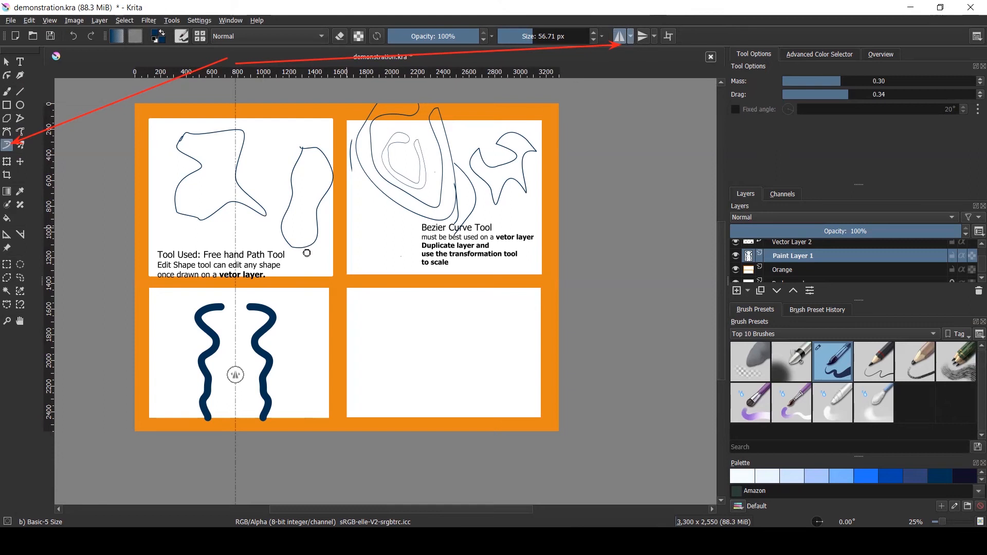
- Turn on vertical mirroring too and make both mirror axes cross to the right of the wavy strokes in the lower left panel
click(8, 62)
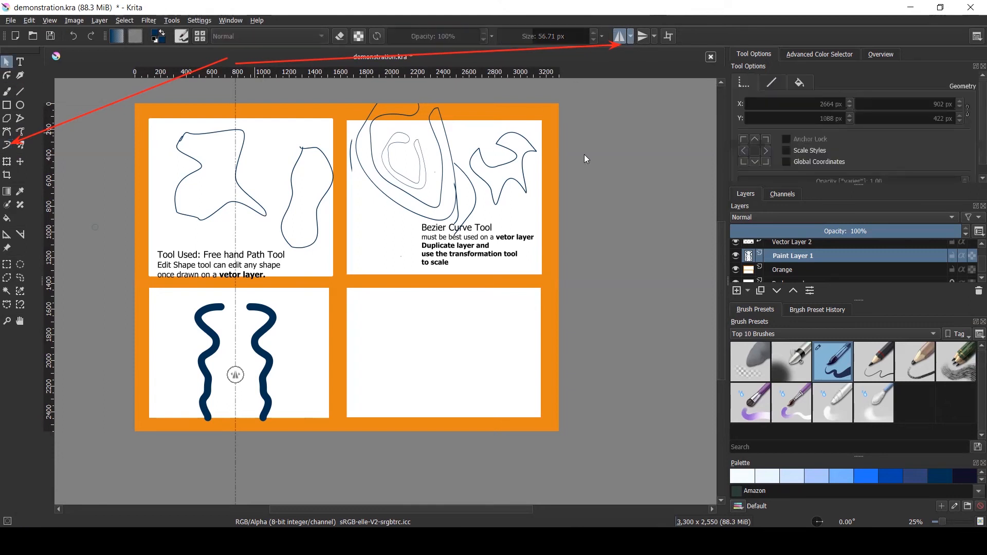
click(642, 36)
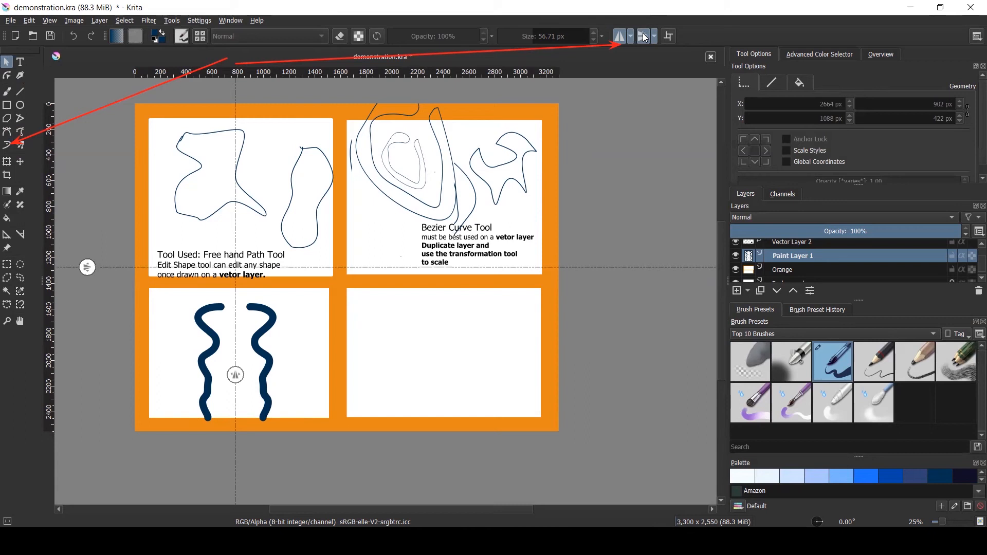
drag(87, 267, 88, 319)
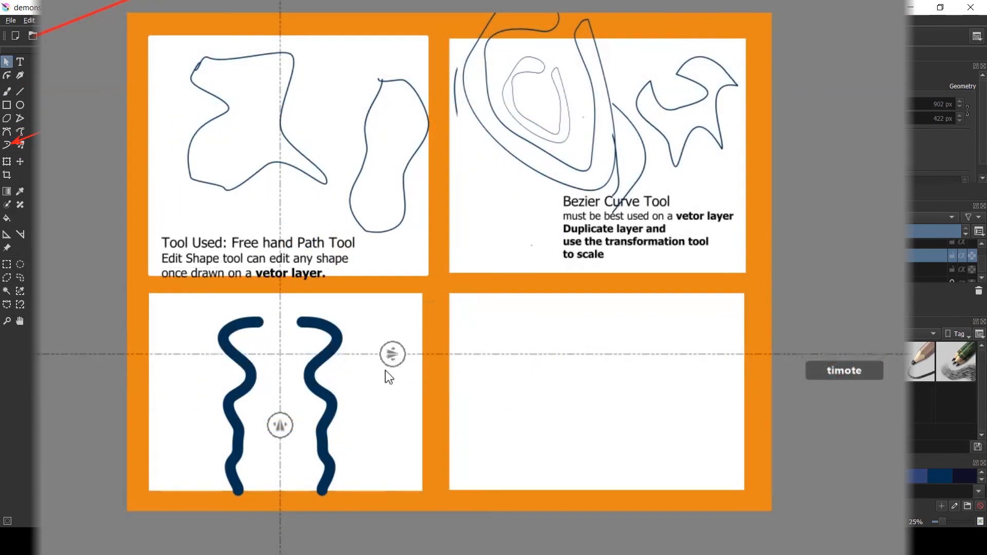
drag(277, 419, 393, 353)
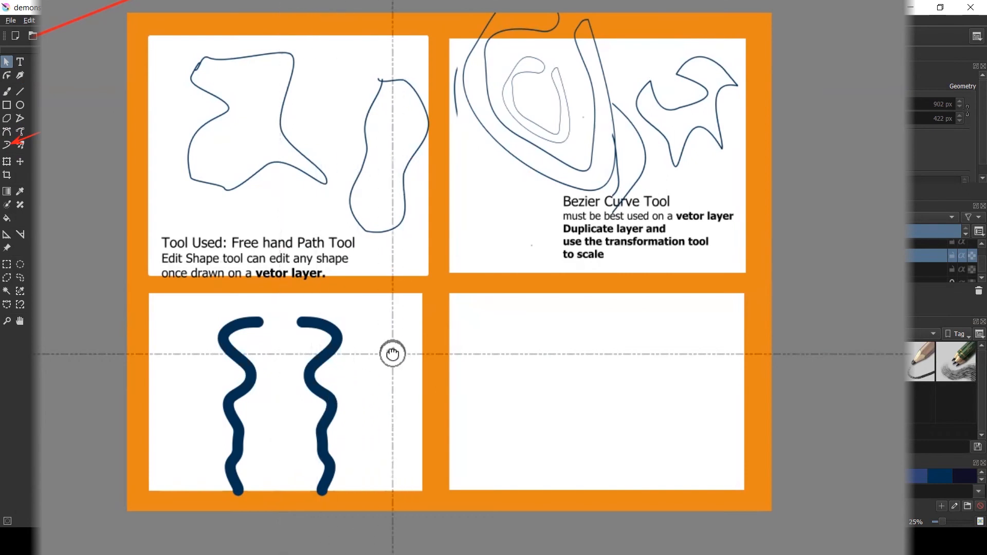
scroll(396, 365, up, 1)
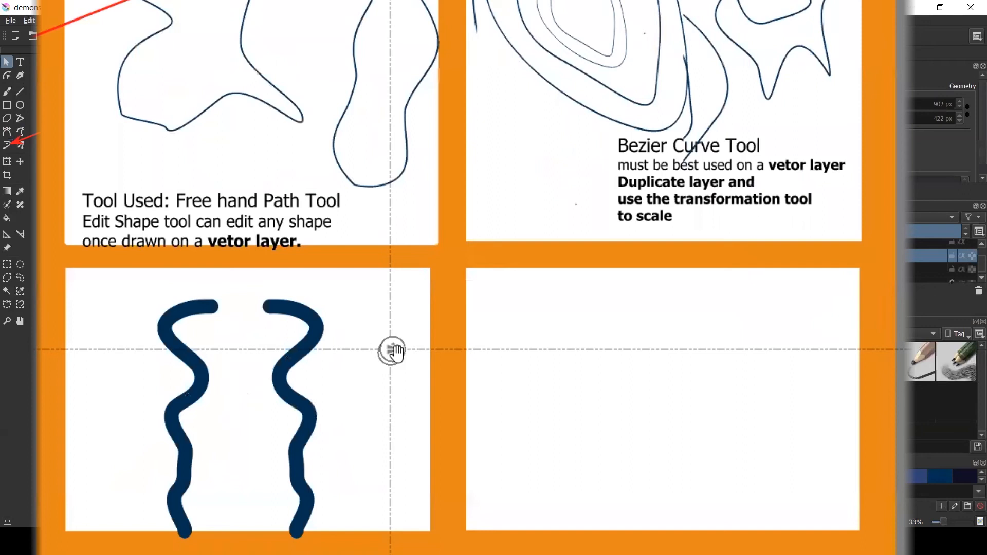
drag(396, 356, 390, 349)
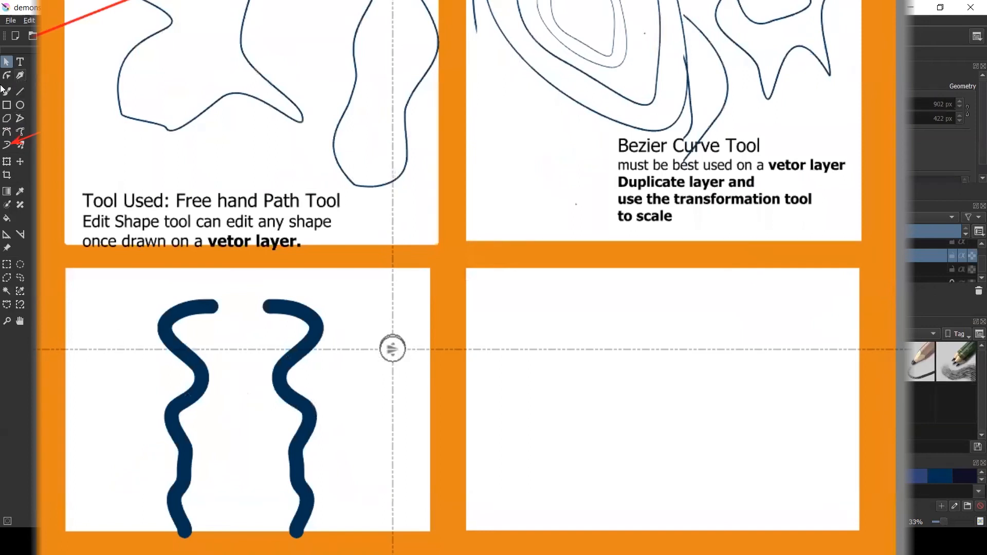
- Return to the Dynamic Brush tool and reduce the brush size to 7.09 px
click(9, 144)
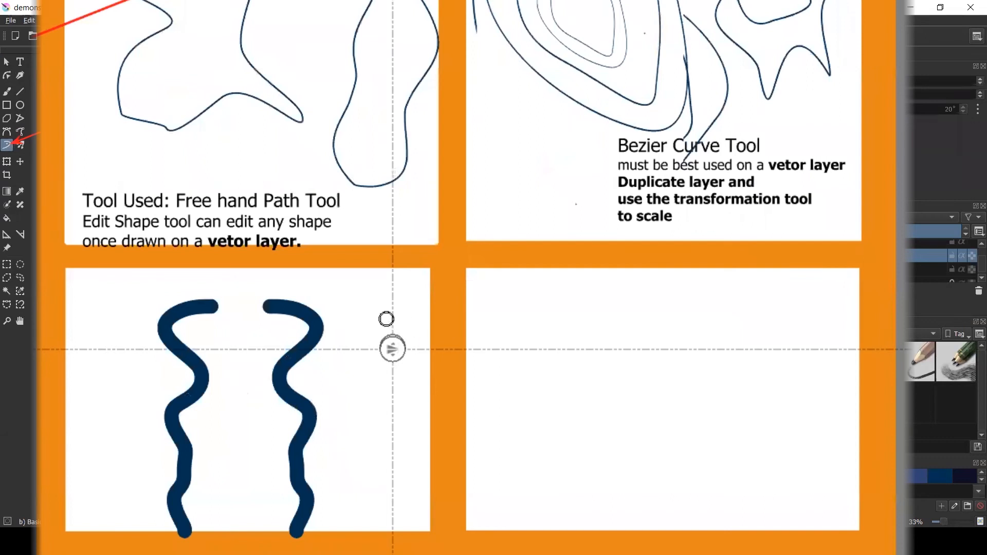
drag(584, 48, 540, 52)
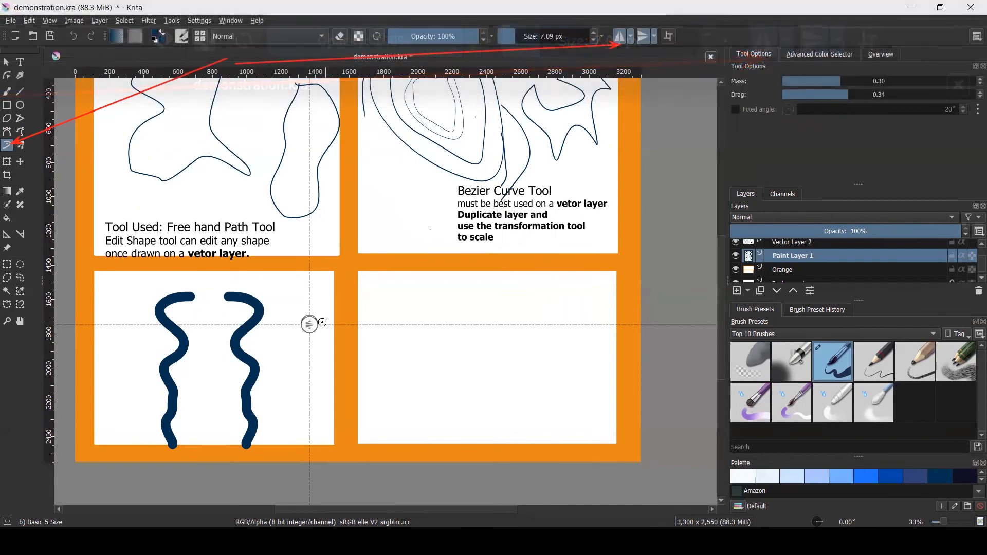
- Try thin wavy strokes mirrored around both axes beside the thick wavy pair and undo them
mouse_move(296, 294)
mouse_down()
mouse_move(297, 312)
mouse_move(285, 302)
mouse_move(294, 288)
mouse_up()
mouse_move(369, 294)
mouse_down()
mouse_move(363, 284)
mouse_move(344, 287)
mouse_move(363, 327)
mouse_move(340, 363)
mouse_move(374, 406)
mouse_move(366, 436)
mouse_up()
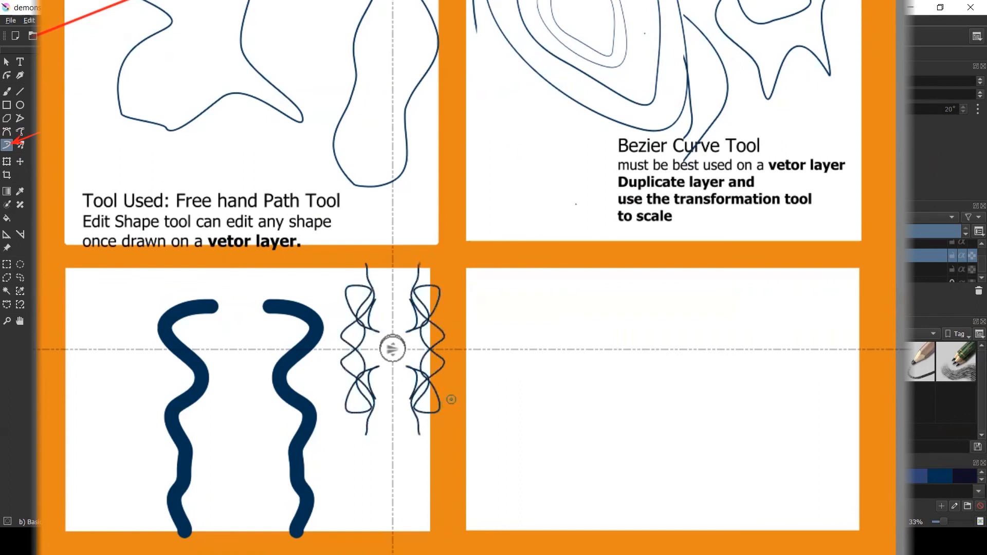
key(ctrl+z)
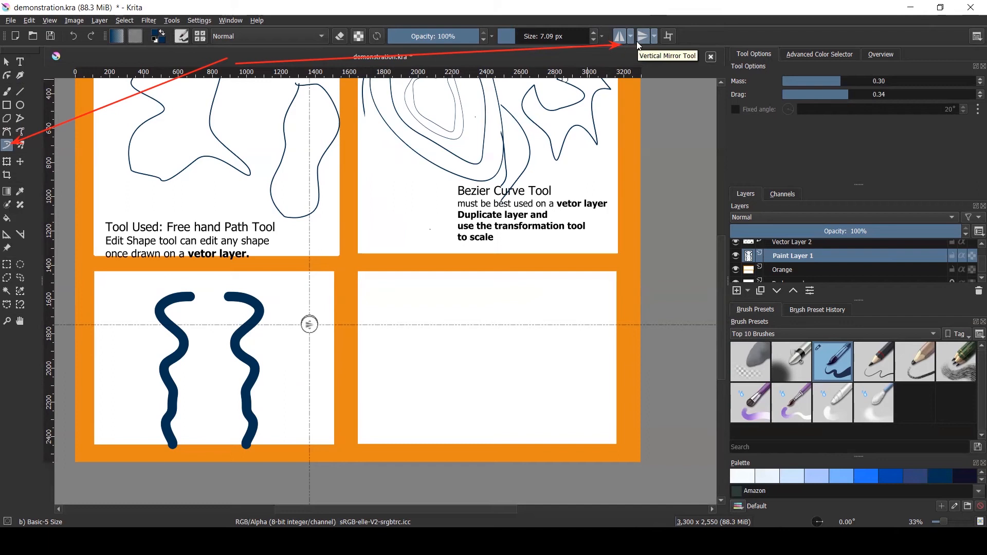
- Switch the vertical and horizontal mirror tools off and back on
click(643, 37)
click(643, 37)
click(623, 40)
click(643, 39)
click(643, 39)
click(623, 39)
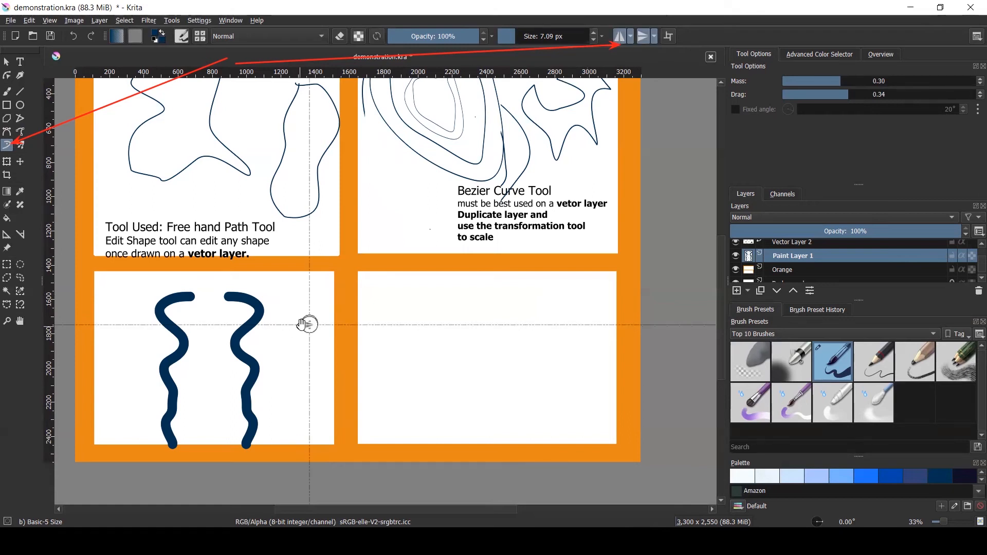
- Move the crossing point of the mirror axes down to about mid-height of the lower left panel
drag(308, 325, 312, 374)
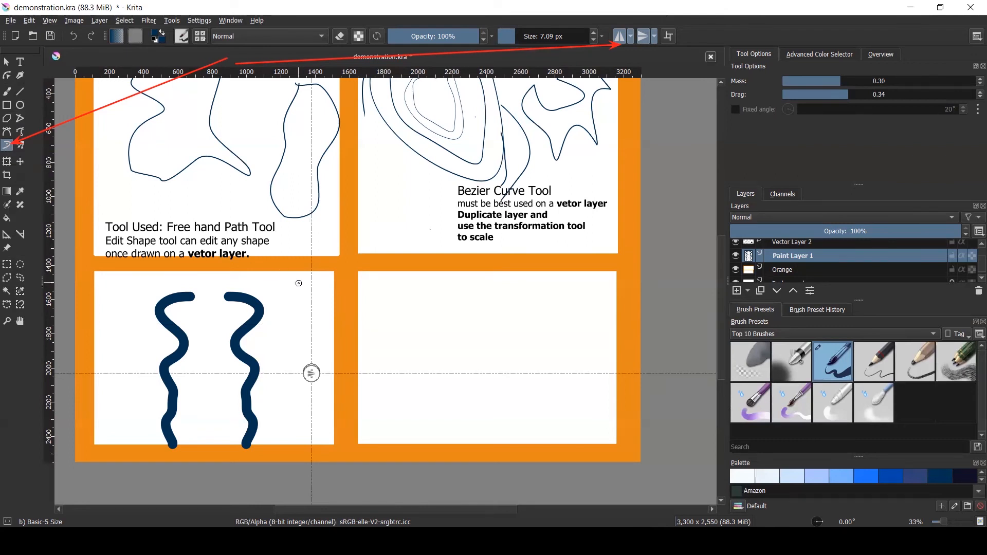
- Set the Dynamic Brush mass and drag to 0.13 and paint thin wavy strokes mirrored around both axes beside the thick pair
drag(847, 97, 807, 80)
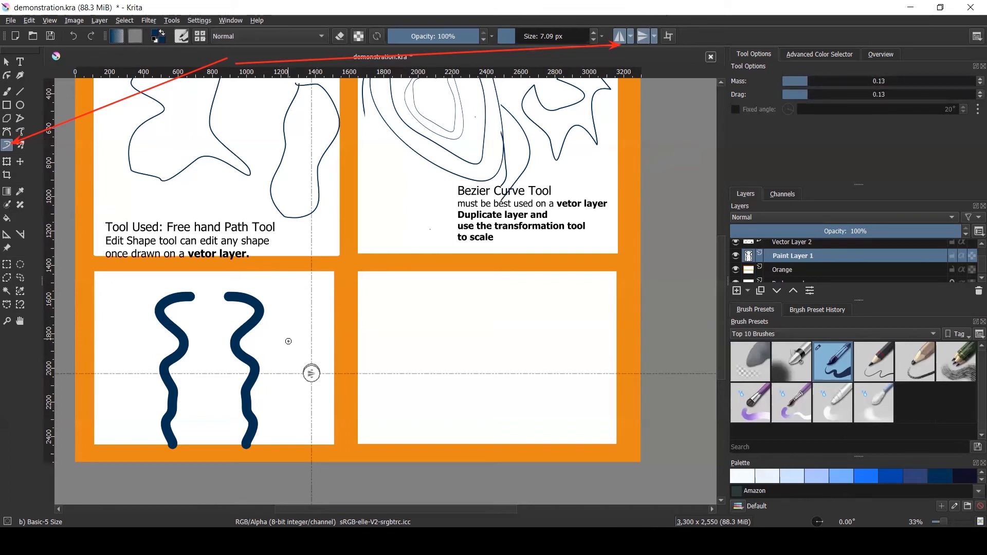
mouse_move(295, 347)
mouse_down()
mouse_move(302, 386)
mouse_move(289, 422)
mouse_up()
mouse_move(363, 499)
mouse_down()
mouse_move(366, 531)
mouse_move(400, 508)
mouse_move(402, 492)
mouse_move(380, 403)
mouse_move(384, 343)
mouse_move(372, 308)
mouse_move(308, 276)
mouse_up()
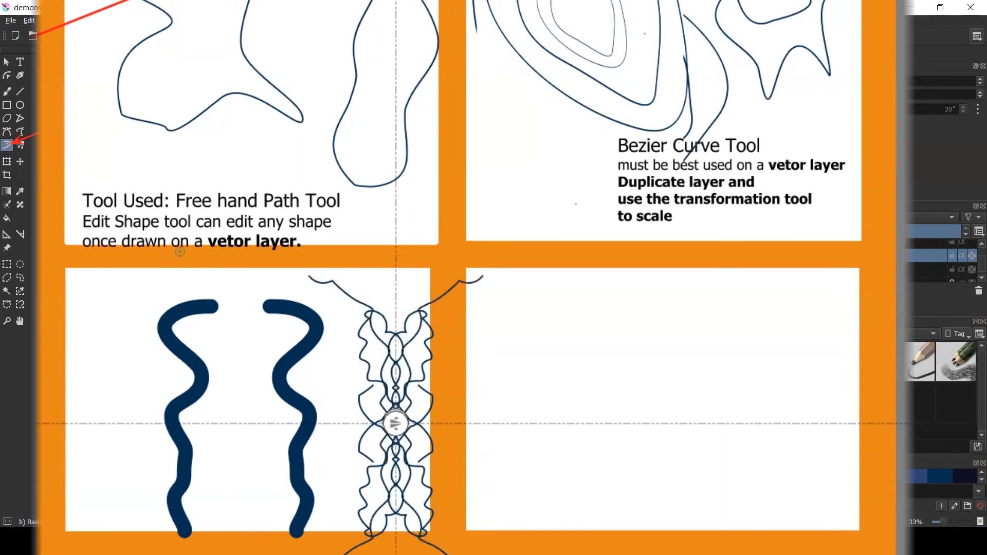
- Switch to the Select Shapes tool and turn off both the vertical and horizontal mirror tools
click(8, 62)
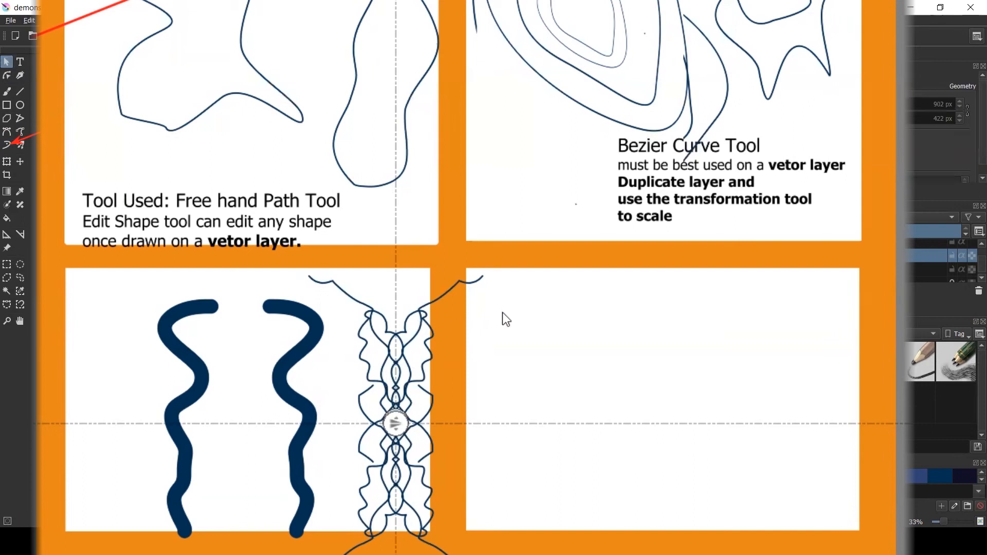
scroll(388, 304, down, 1)
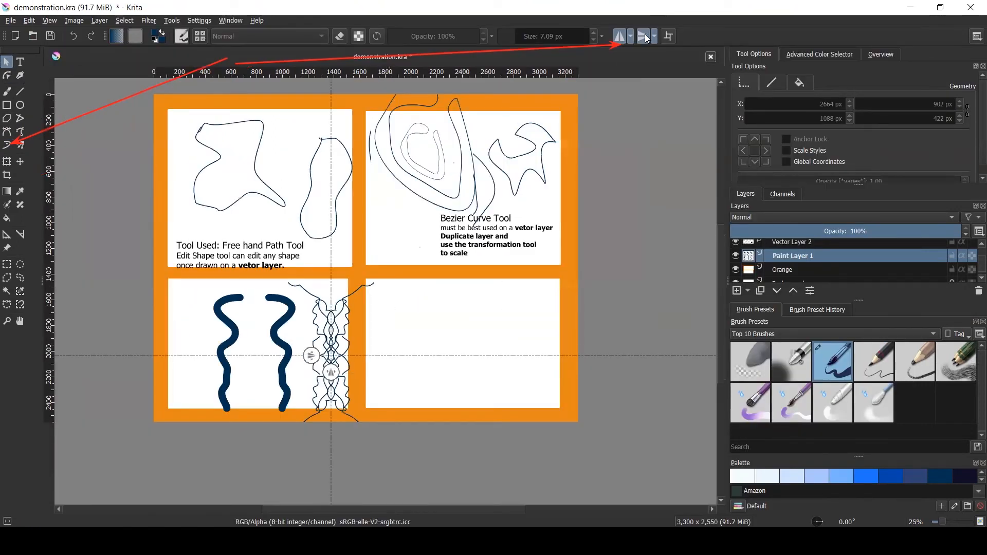
click(647, 38)
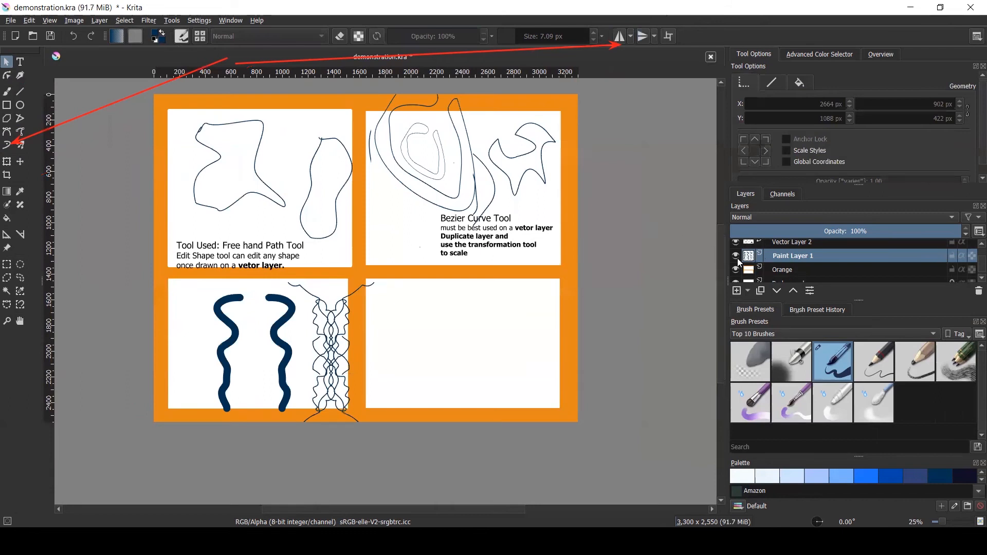
- Toggle the visibility of Paint Layer 1 to check its strokes and look through the layers above it
click(736, 257)
click(736, 256)
click(7, 75)
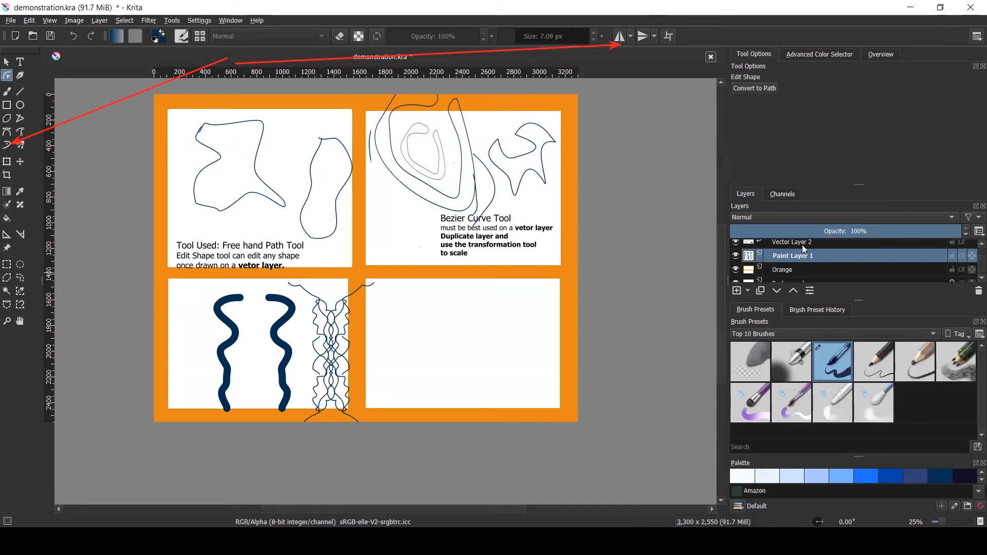
scroll(803, 249, up, 2)
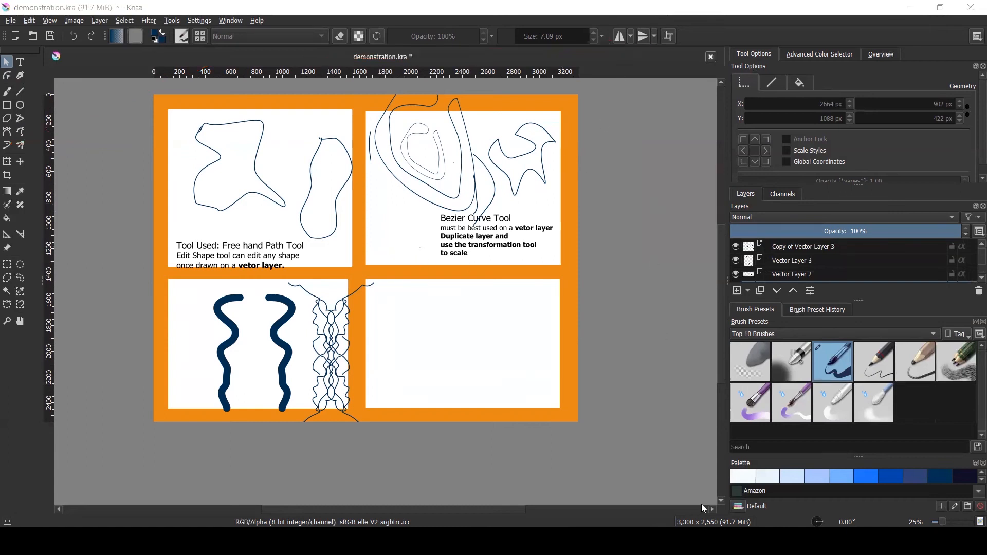
- Show the Exercise 2 reference image beside the canvas and place a text box across the lower part of the lower left panel
mouse_move(714, 541)
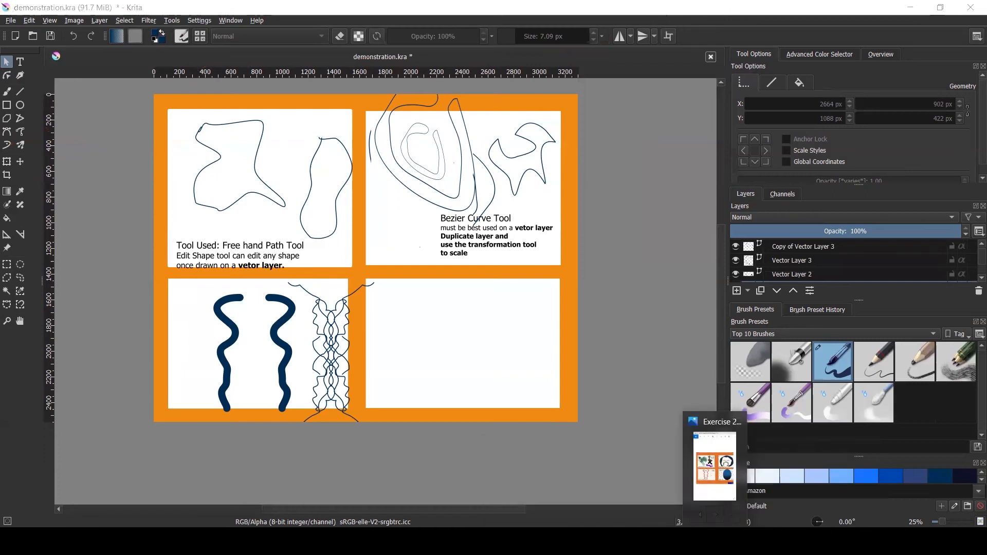
click(717, 473)
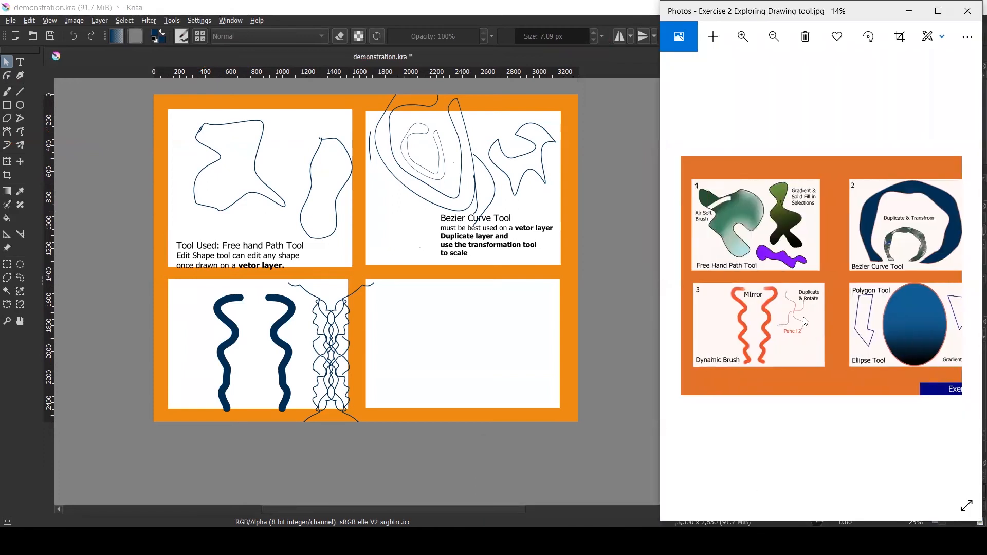
click(14, 65)
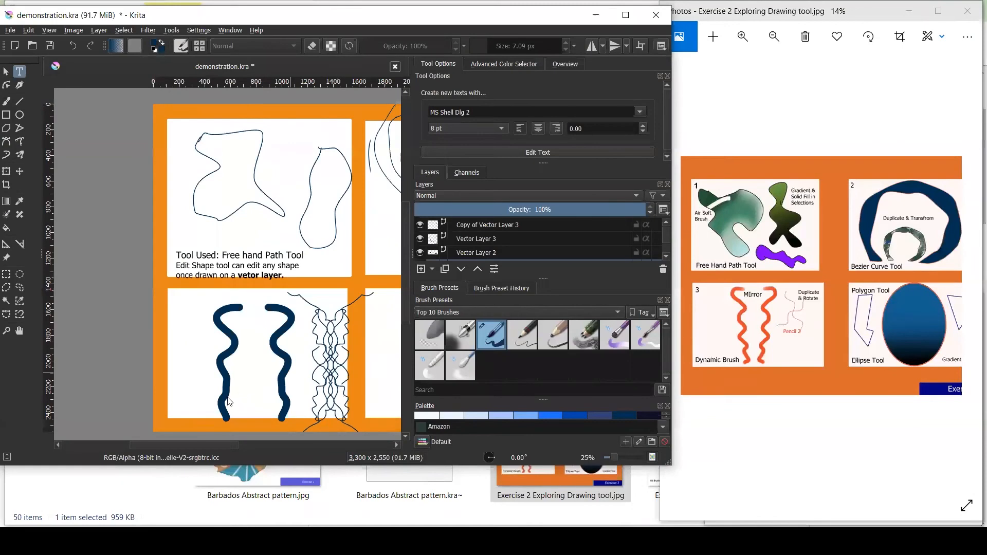
scroll(230, 401, up, 1)
scroll(175, 315, down, 1)
drag(167, 309, 340, 342)
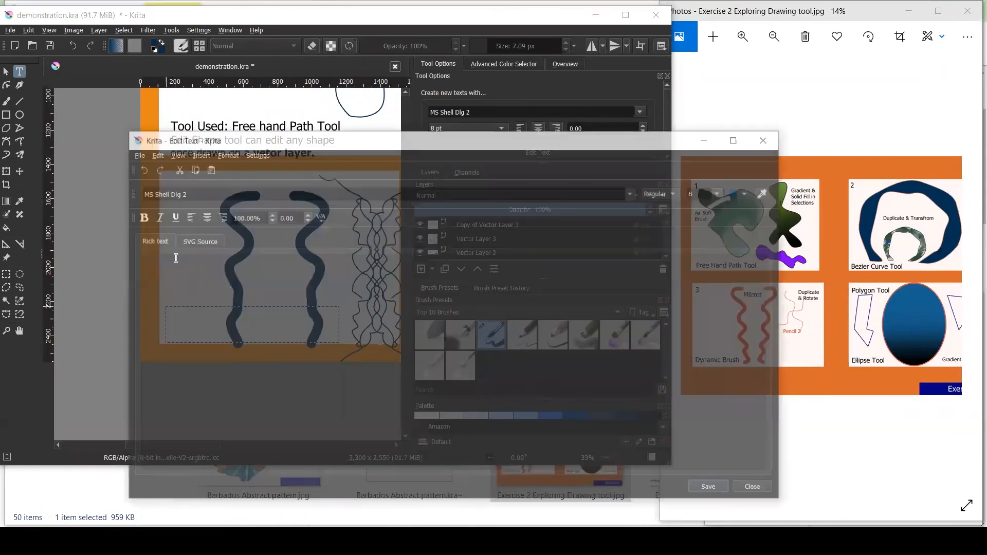
- Enter the two-line label "Dynamic Brush Tool" and "with the Mirror Tool" and select all of its text
text(Dynam)
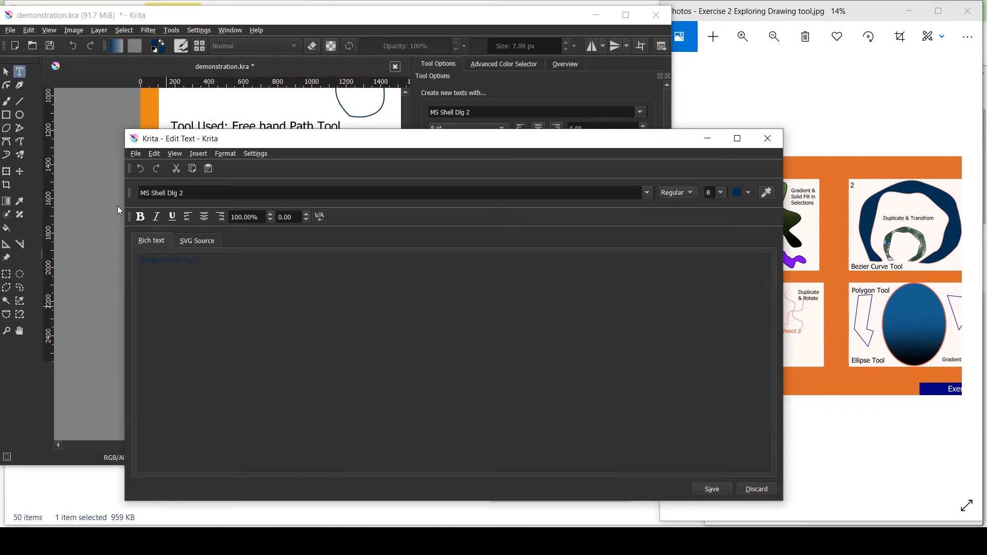
text(ic Brush Tool)
key(Return)
text(and the in)
key(ctrl+a)
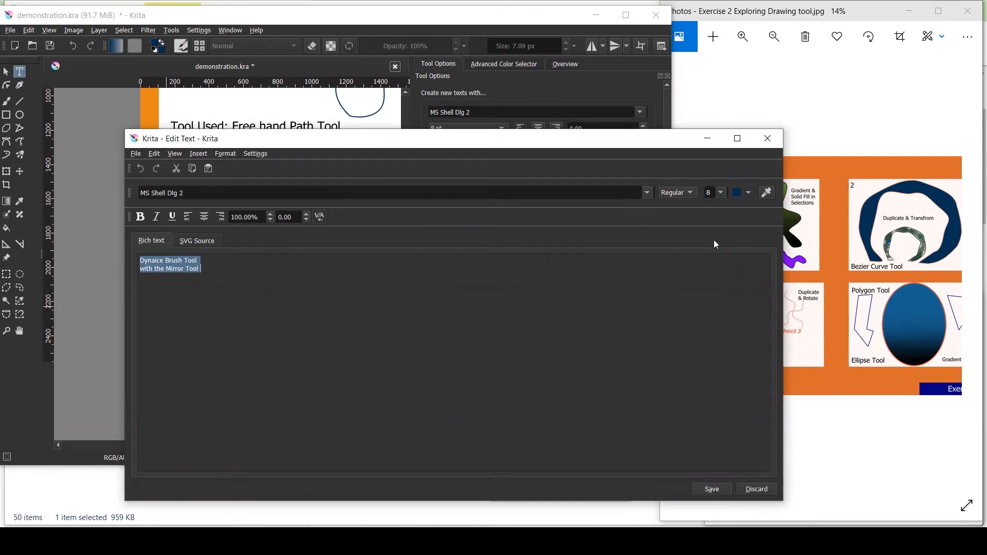
- Format the label at size 10 in black, close the text editor and move the label above the thick wavy strokes
click(722, 192)
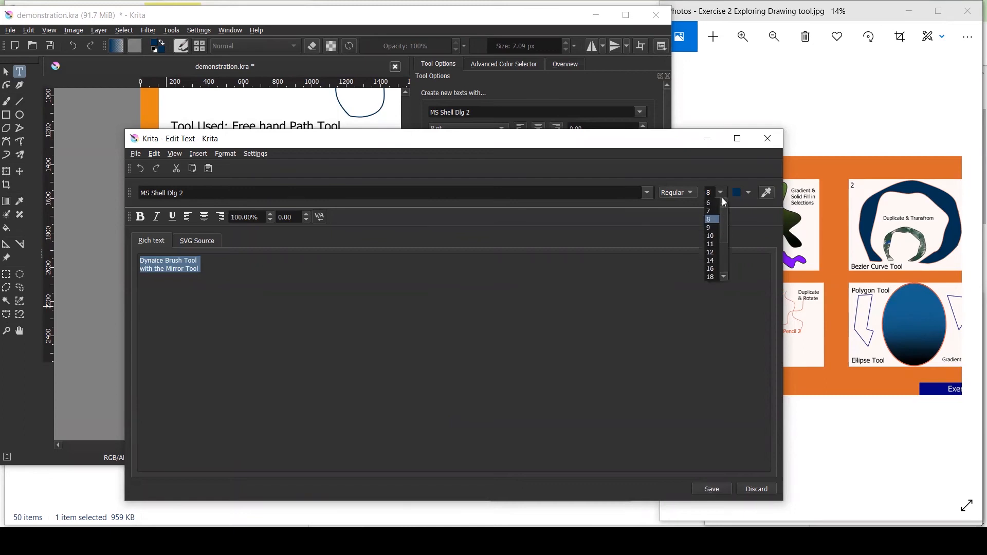
click(711, 235)
click(748, 193)
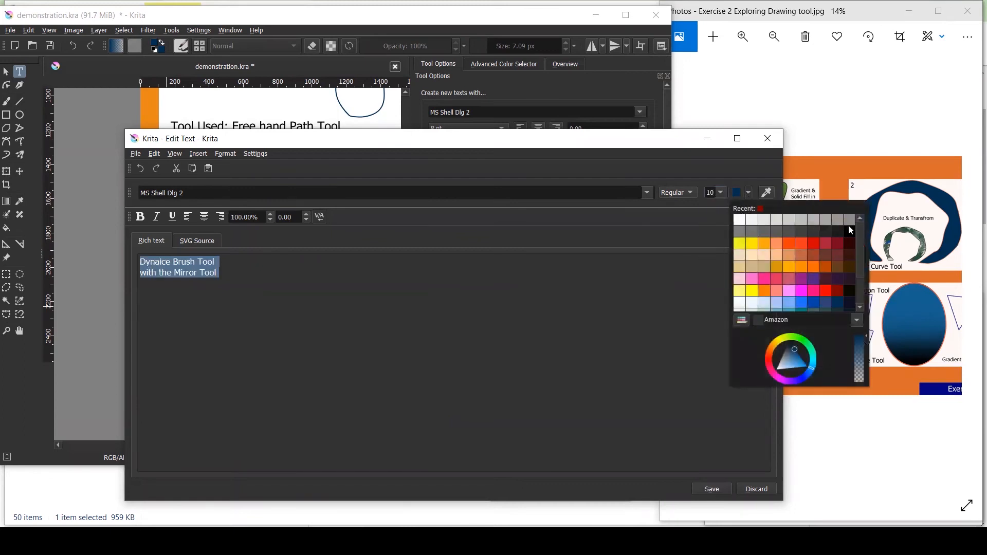
click(838, 231)
click(254, 284)
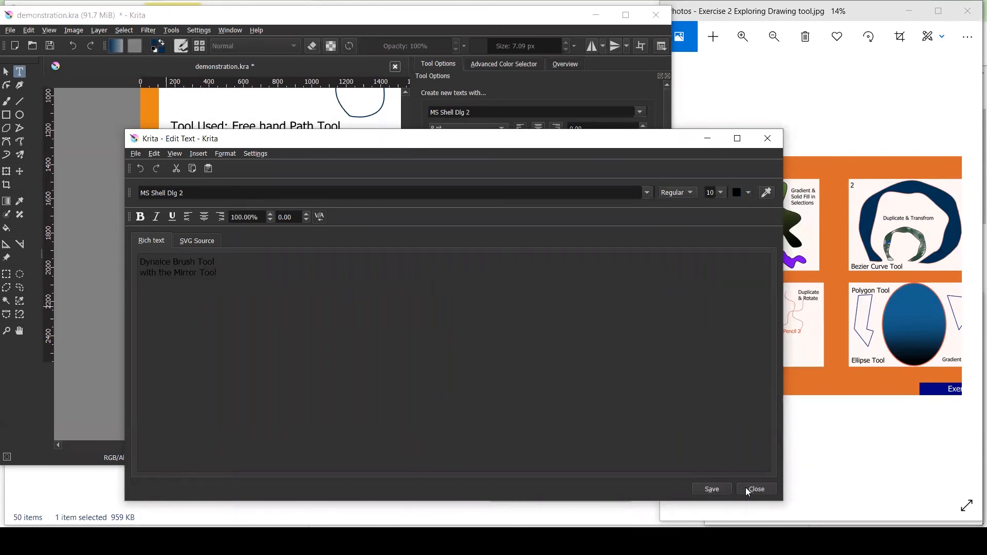
click(749, 489)
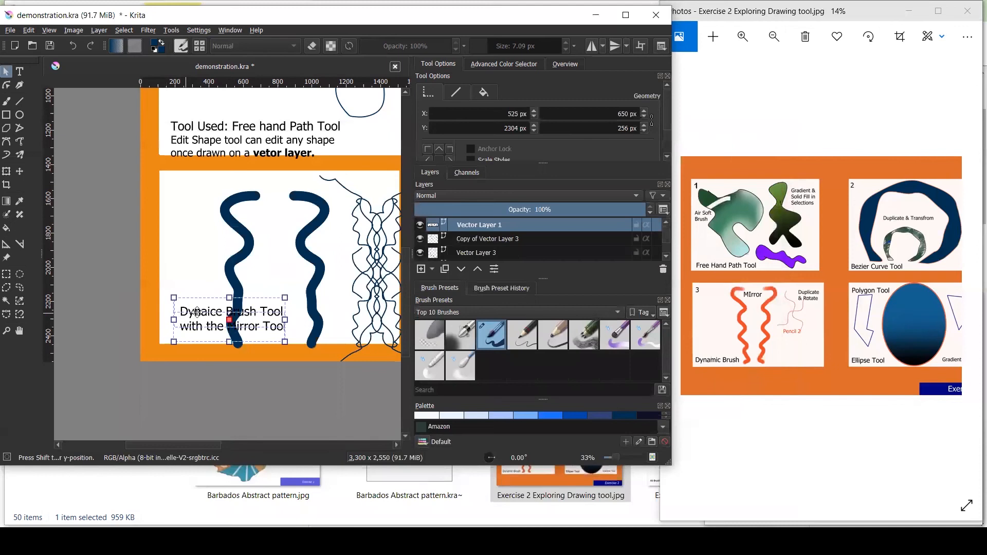
mouse_move(197, 312)
mouse_down()
mouse_move(200, 180)
mouse_move(247, 173)
mouse_up()
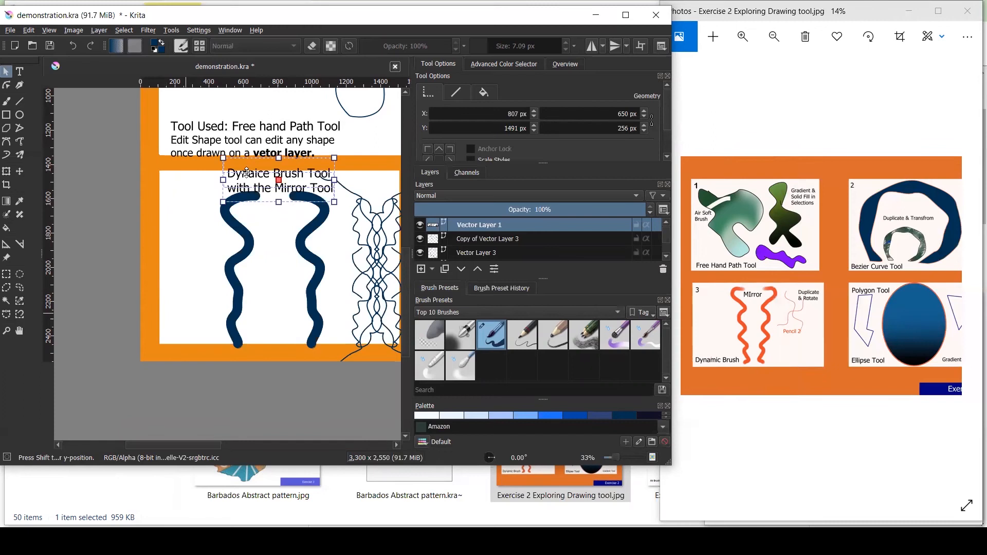
- Scale down the brush strokes on Paint Layer 1 with the Transform tool so they fit inside the lower left panel
scroll(158, 274, down, 4)
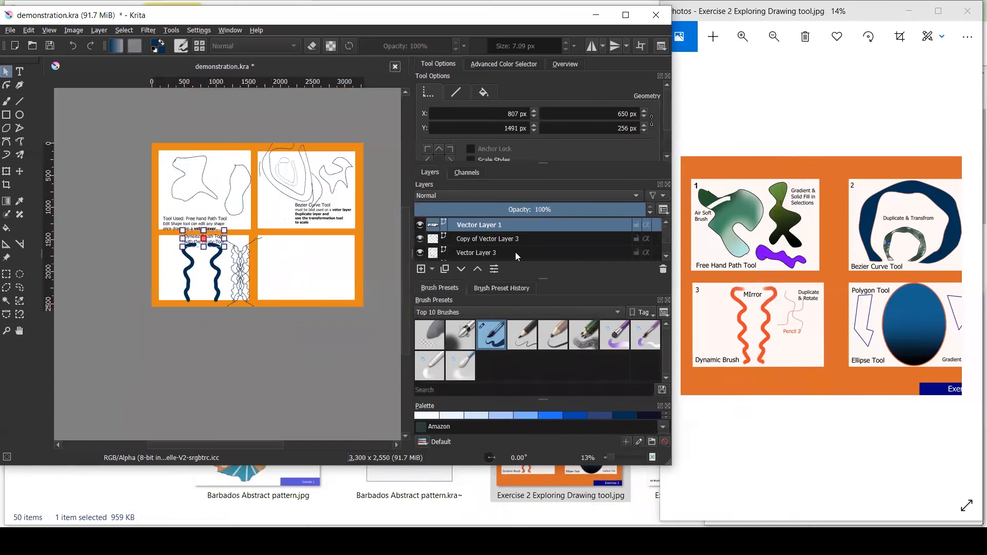
click(471, 244)
scroll(466, 241, down, 3)
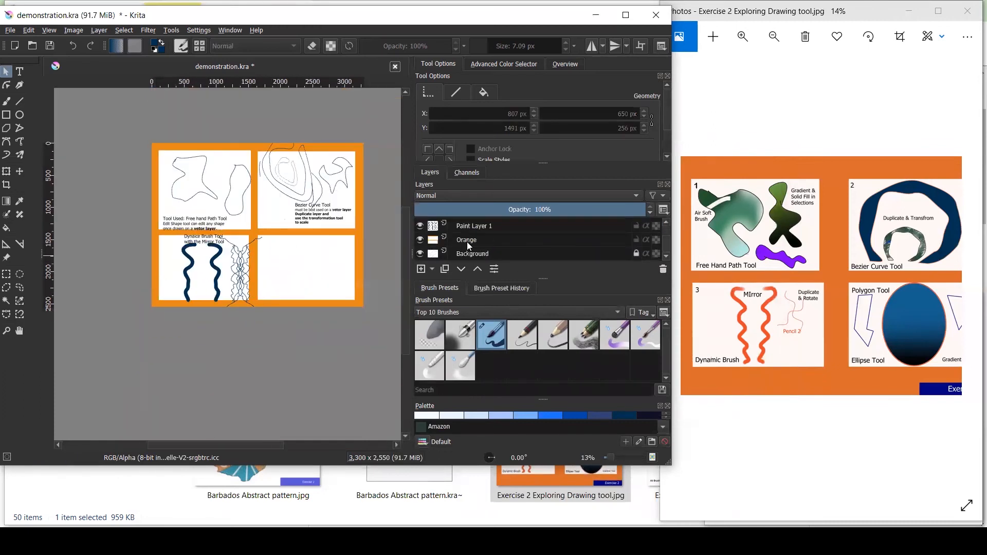
click(472, 228)
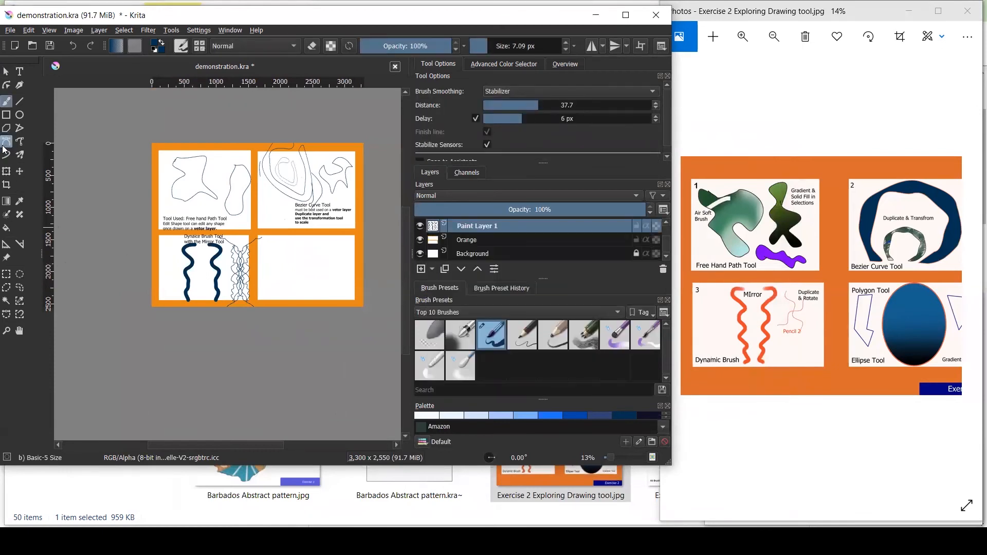
click(6, 171)
scroll(197, 278, up, 2)
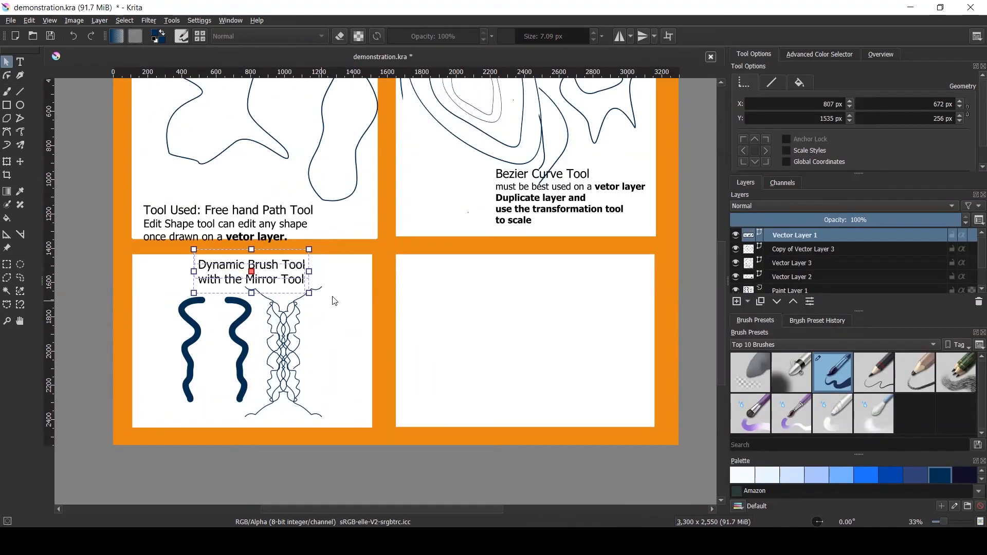
- Examine panel 4 of the Exercise 2 reference image for its ellipse, polygons and labels
key(alt+Tab)
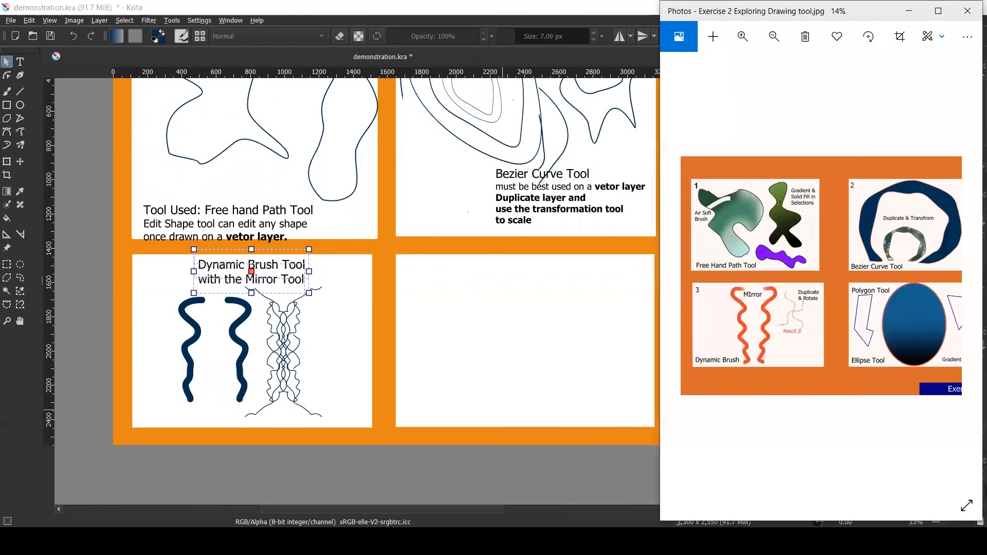
drag(896, 319, 817, 314)
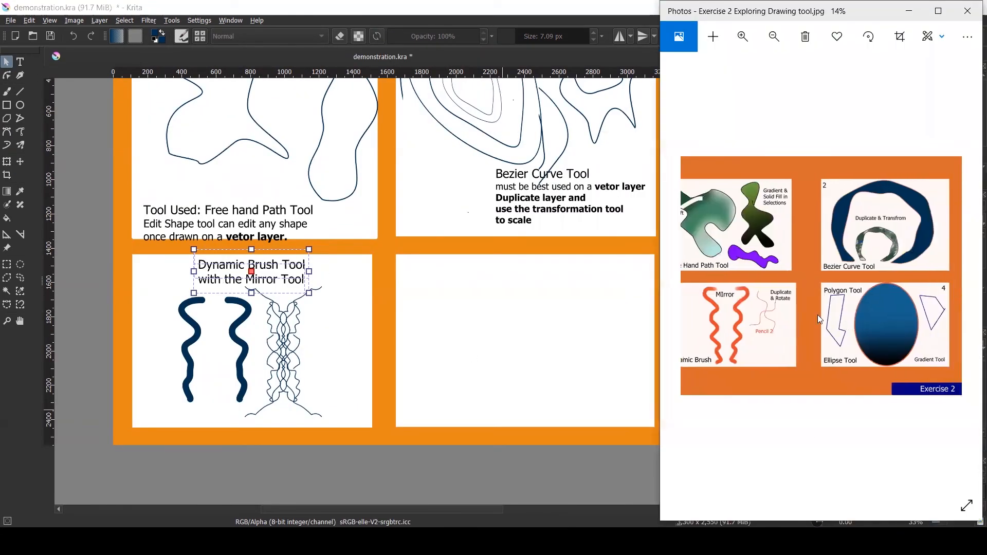
scroll(880, 327, up, 2)
drag(880, 327, 815, 257)
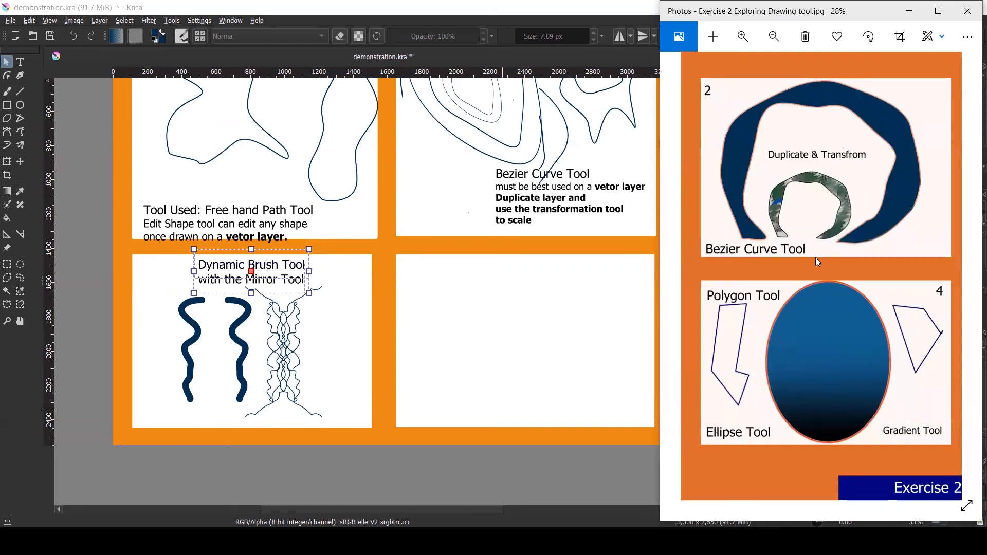
scroll(809, 276, down, 1)
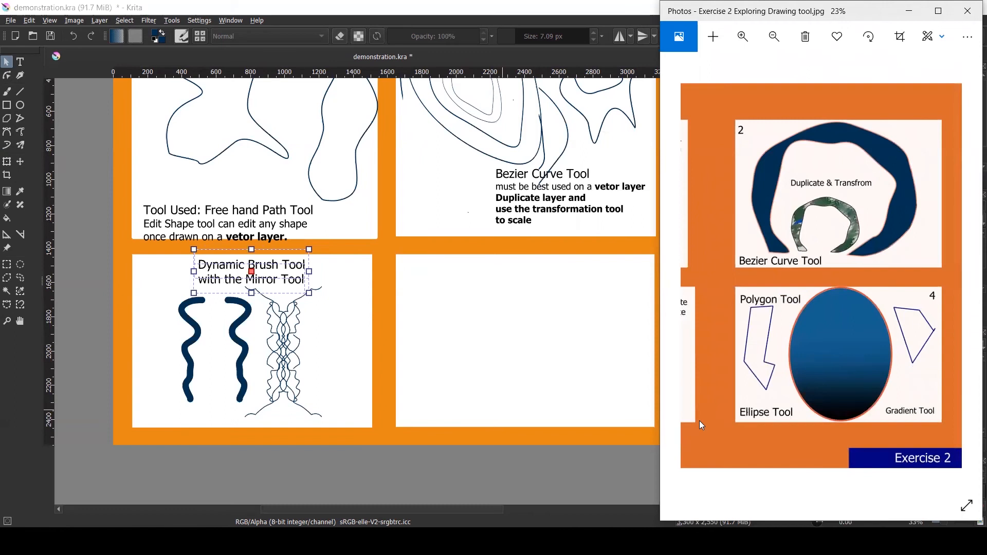
- Return to the Krita document and add a new vector layer above Vector Layer 1
click(571, 359)
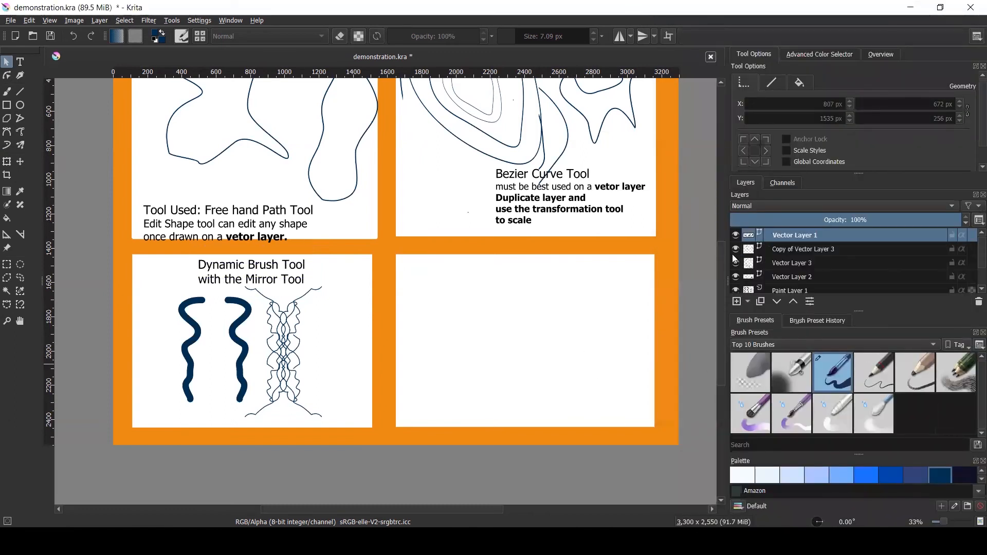
click(748, 301)
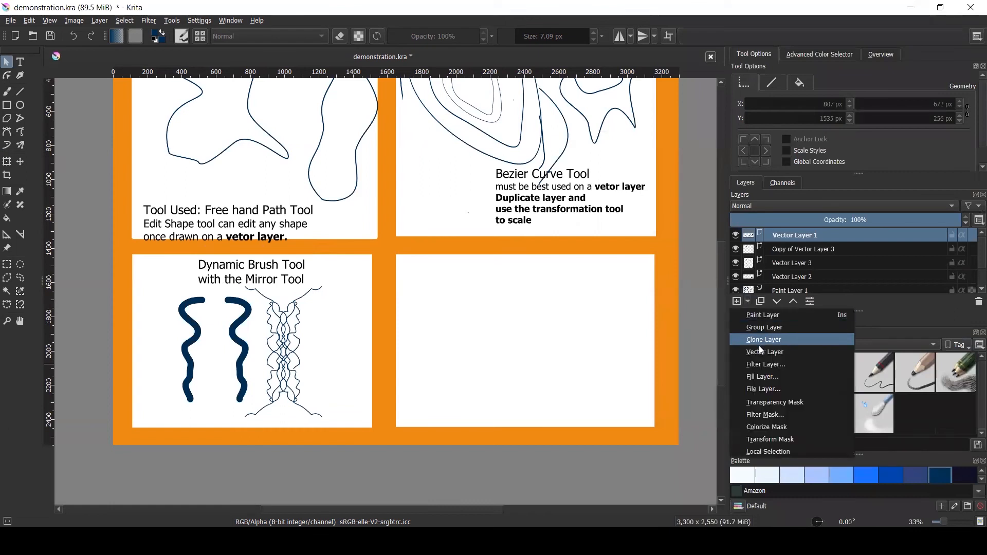
click(760, 354)
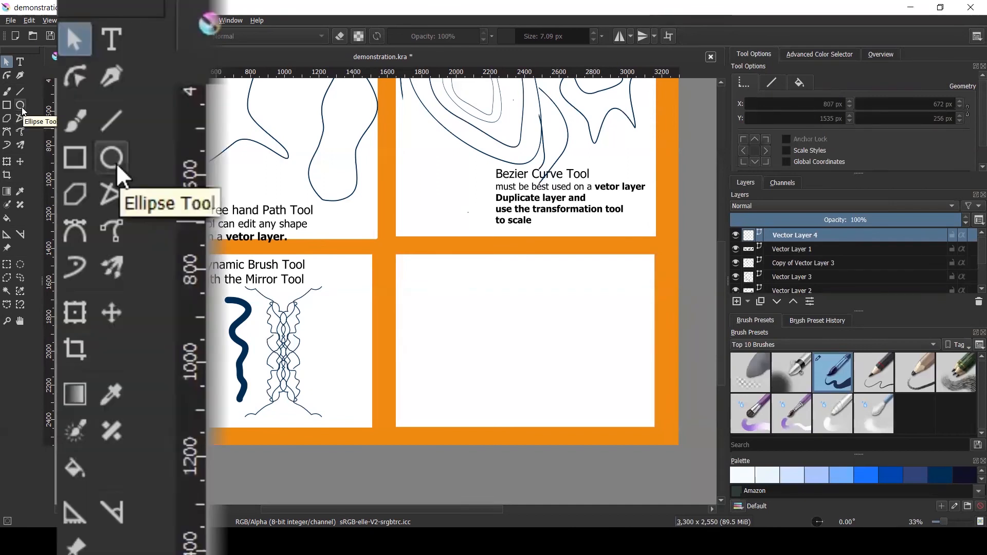
- Draw a tall unfilled ellipse with a 10.70 px brush outline in the left part of the lower right panel
click(21, 106)
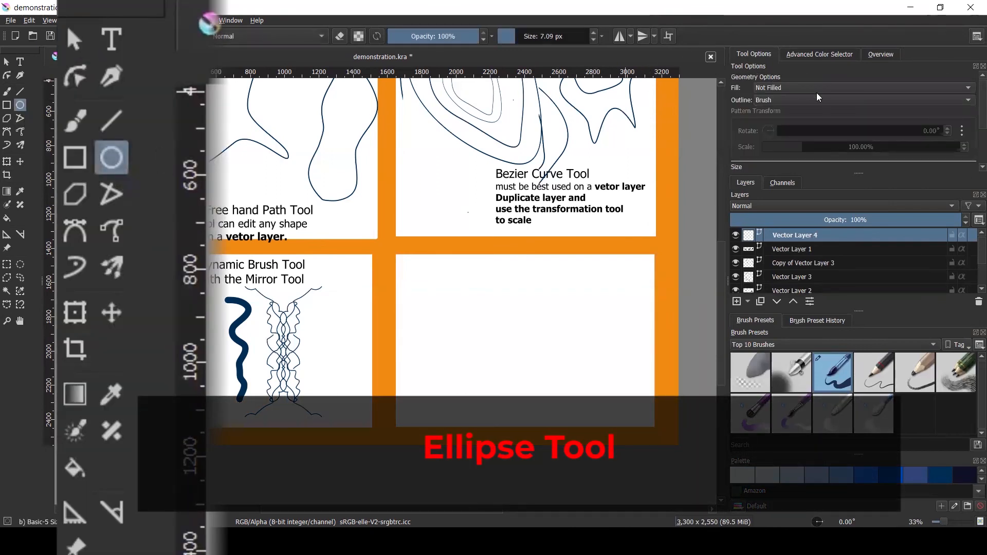
click(824, 87)
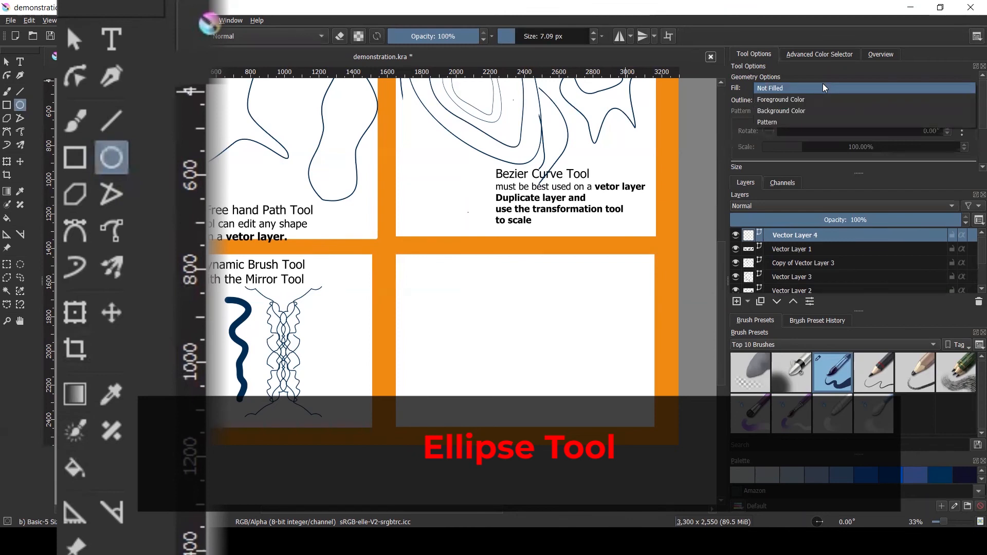
click(824, 87)
click(799, 100)
click(799, 101)
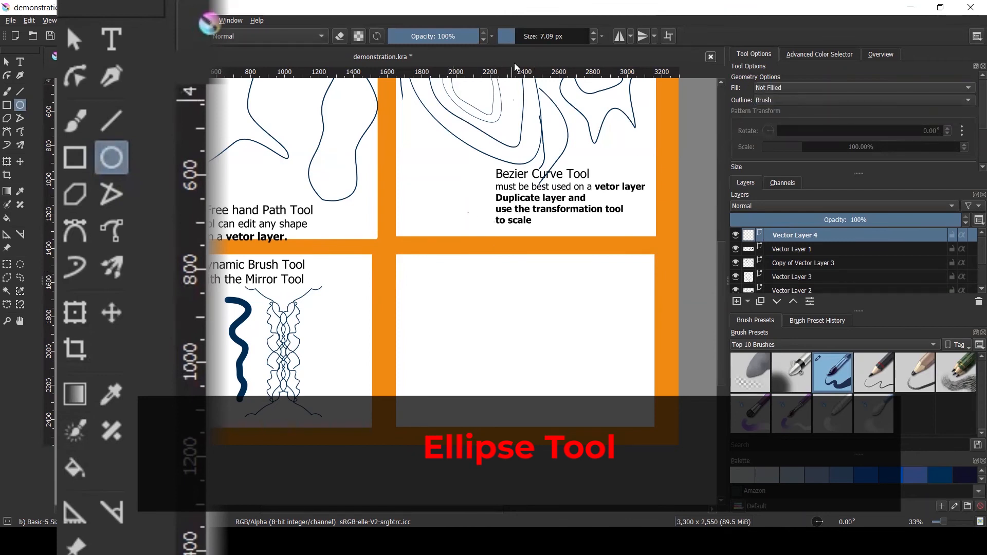
drag(517, 37, 522, 37)
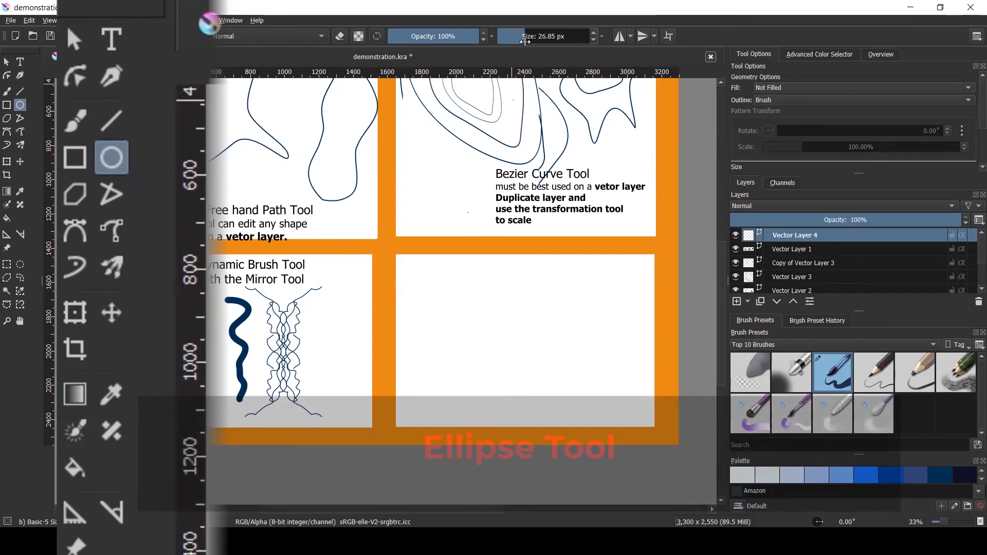
drag(523, 37, 519, 36)
drag(430, 267, 498, 382)
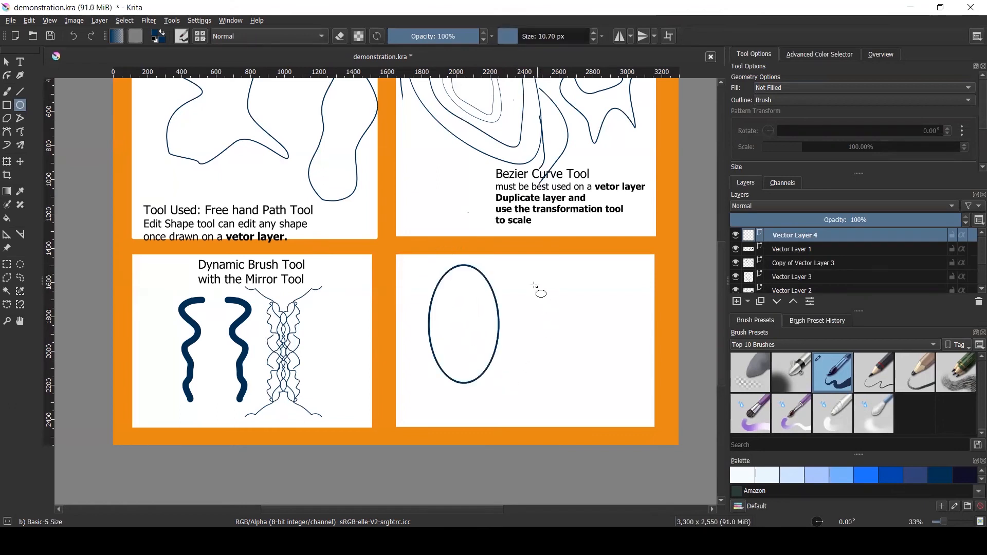
- Draw a large unfilled circle with preserved proportions beside the tall ellipse in the lower right panel
drag(525, 275, 555, 305)
drag(594, 350, 533, 308)
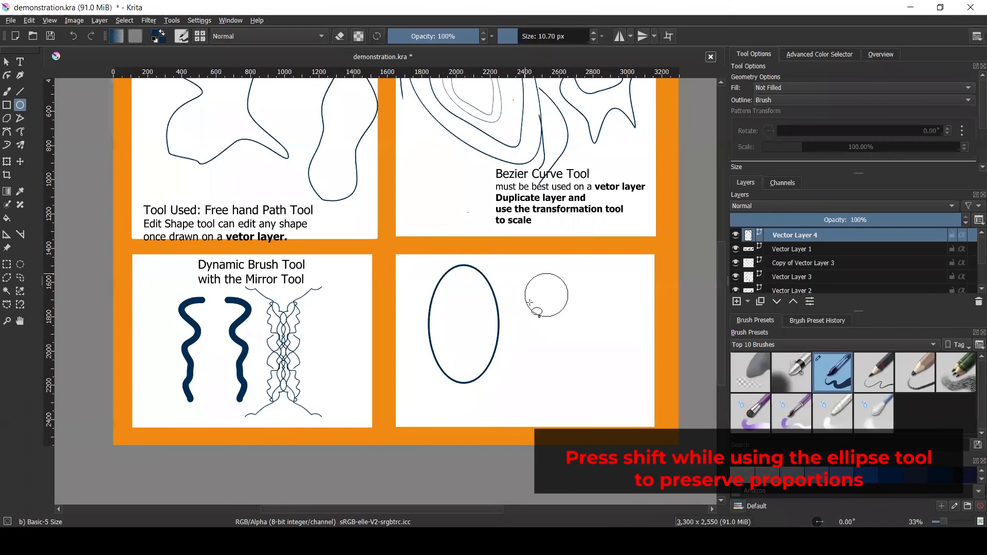
- Add a small circle below the large one, a tiny circle near its edge and a flat ellipse about 606 by 129 px across it
mouse_move(543, 307)
mouse_down()
mouse_move(569, 391)
mouse_move(557, 375)
mouse_move(512, 369)
mouse_move(524, 385)
mouse_move(530, 376)
mouse_move(545, 406)
mouse_up()
mouse_move(624, 355)
mouse_down()
mouse_move(661, 401)
mouse_move(616, 383)
mouse_move(610, 360)
mouse_up()
mouse_move(525, 324)
mouse_down()
mouse_move(561, 341)
mouse_move(630, 345)
mouse_up()
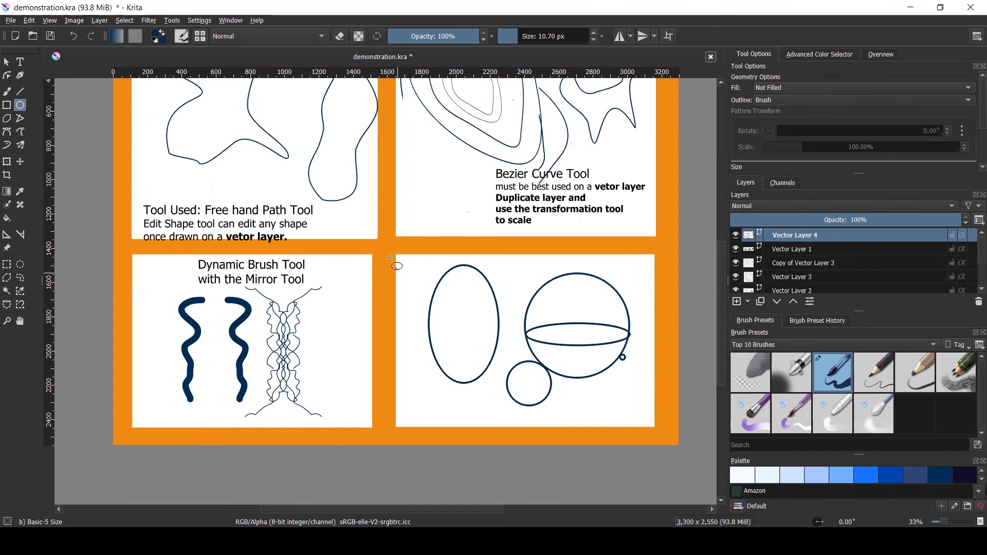
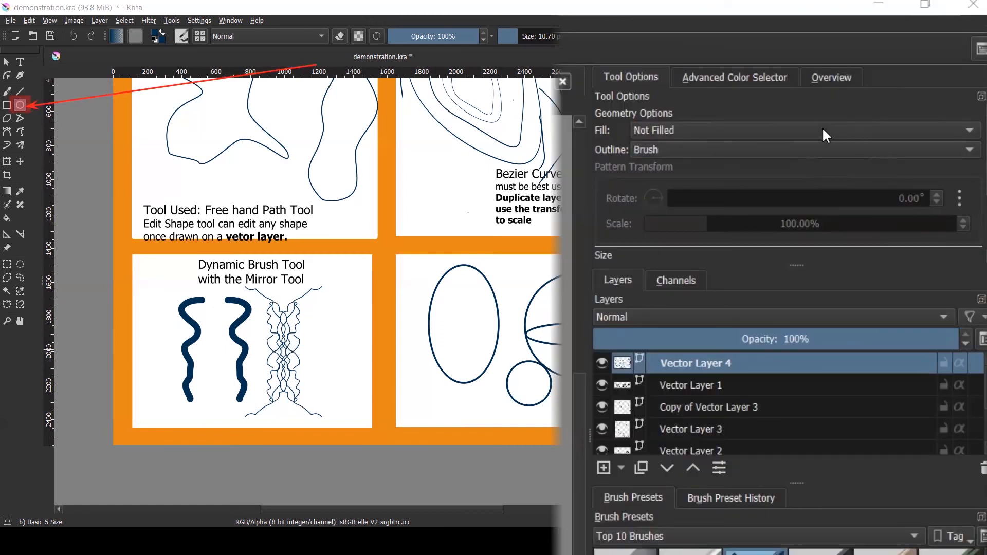
- Set the ellipse fill to Foreground Color and draw a small dark blue filled ellipse over the tall ellipse
click(874, 87)
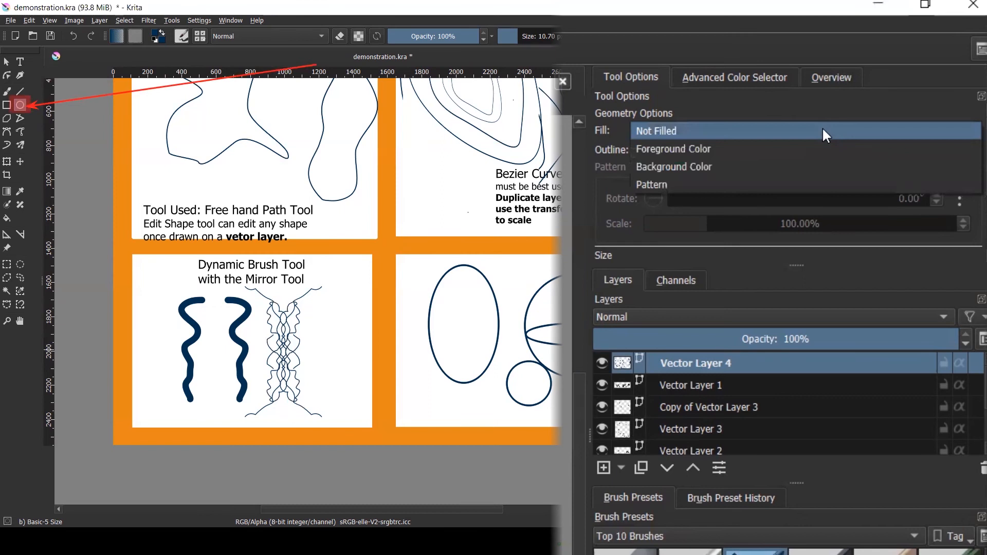
click(686, 148)
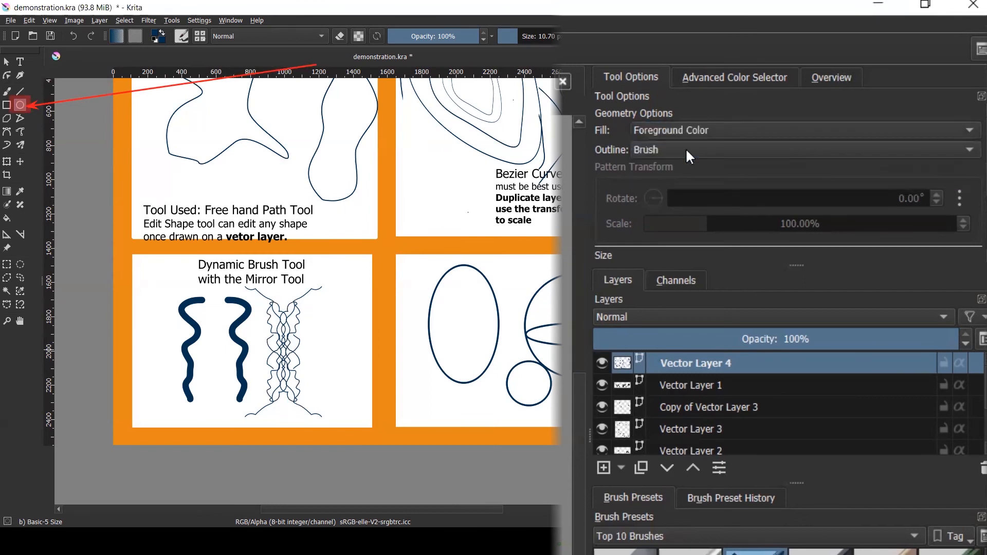
scroll(978, 139, down, 3)
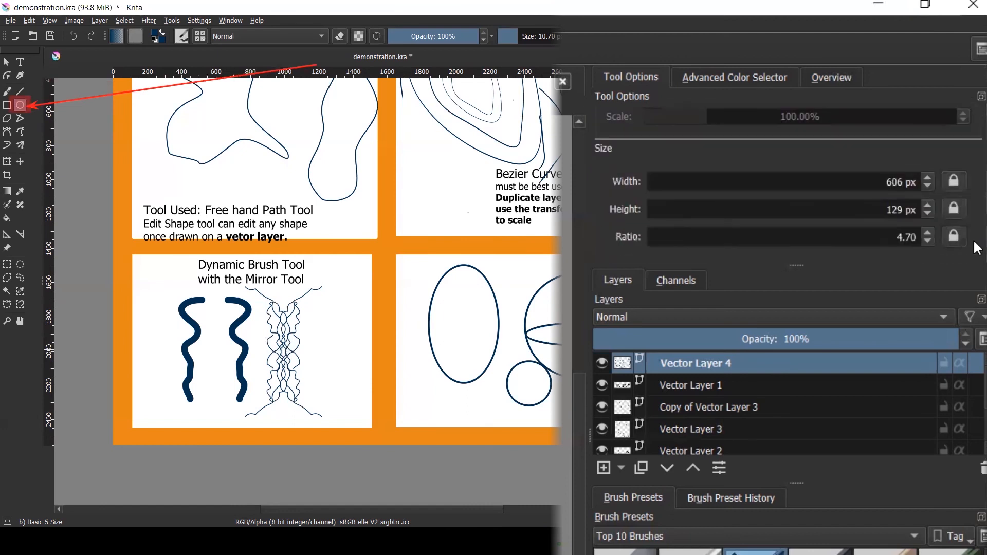
scroll(976, 220, up, 3)
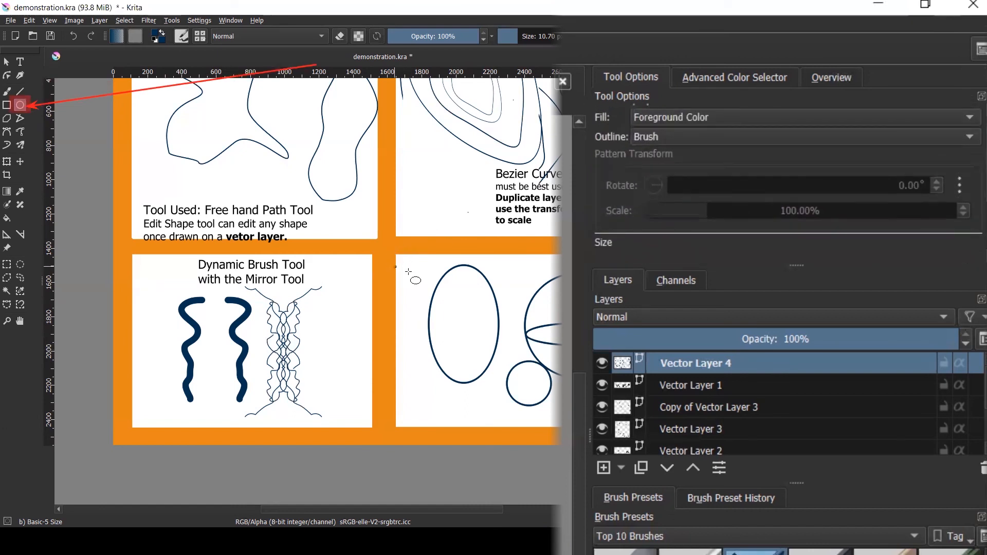
drag(447, 319, 455, 324)
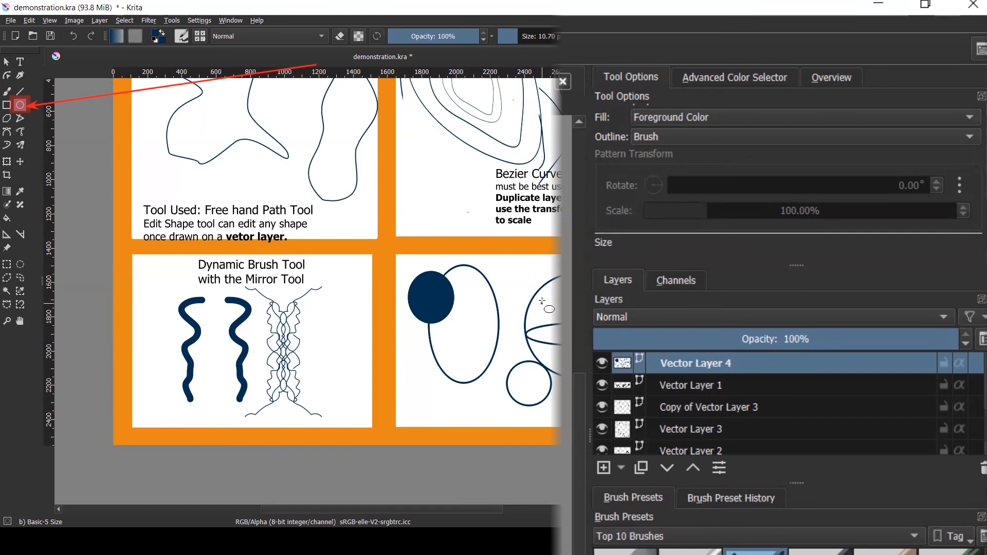
- Choose orange as the foreground color and draw a small filled orange ellipse between the tall ellipse and the large circle
right_click(469, 281)
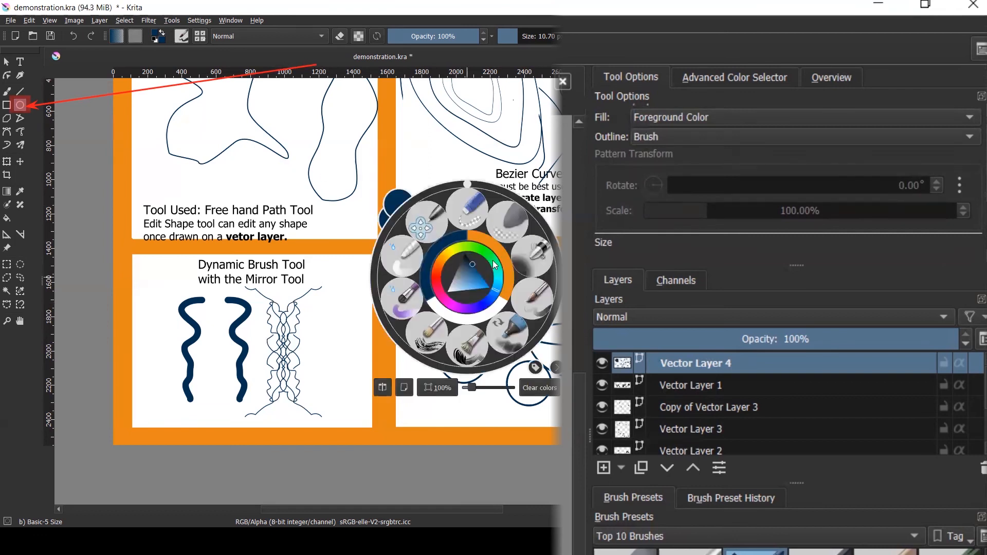
click(500, 255)
drag(499, 270, 537, 316)
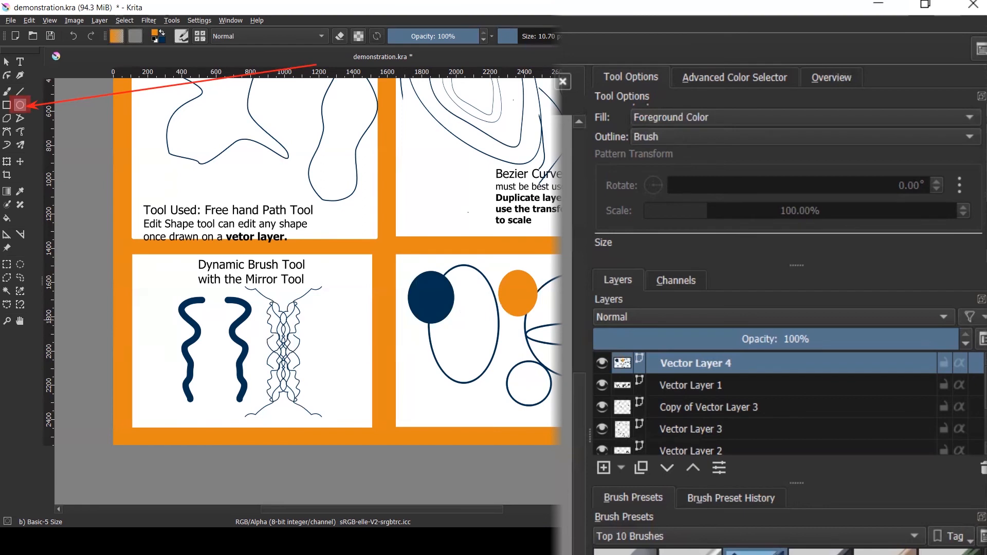
- Set the ellipse fill back to Not Filled and draw an orange outlined ellipse inside the large circle
click(808, 118)
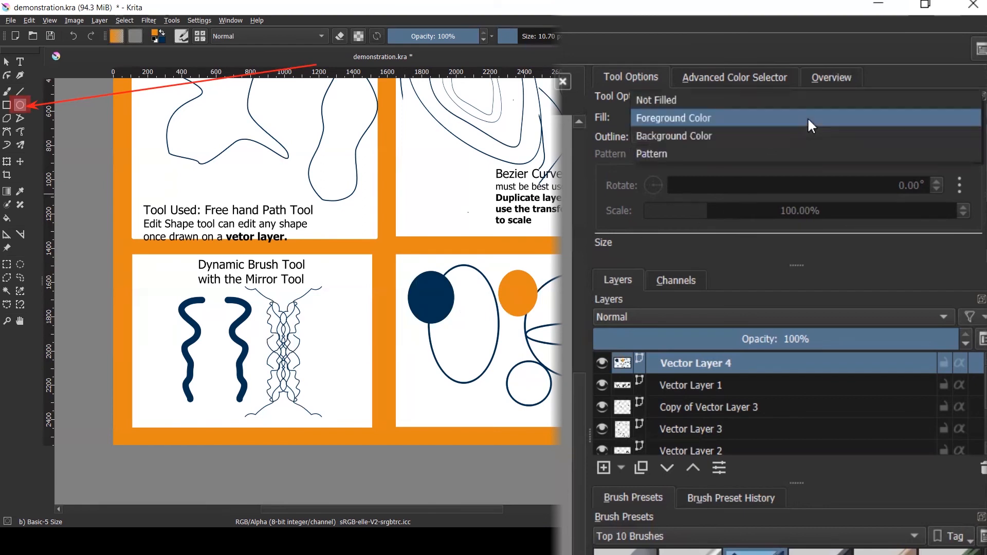
click(783, 103)
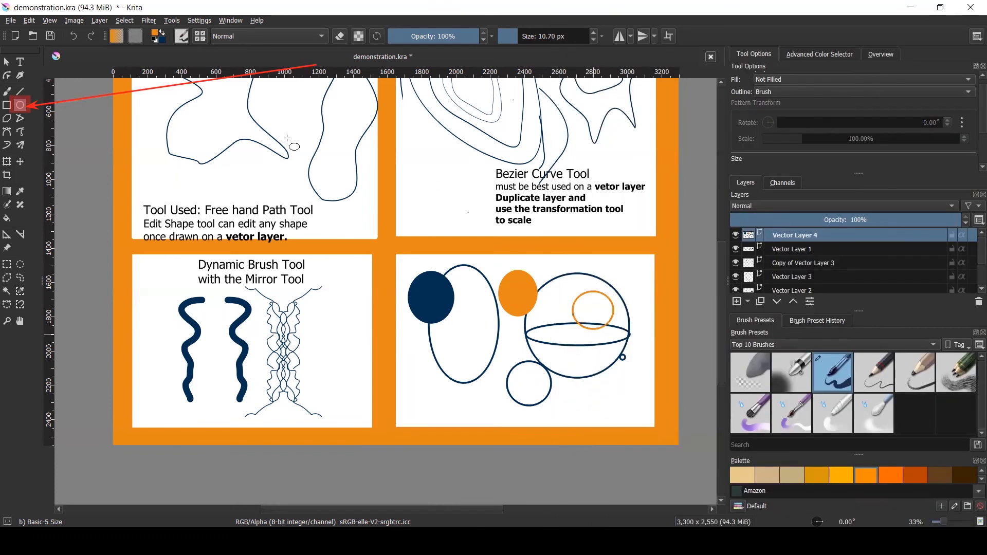
- Toggle the foreground and background colors repeatedly, ending with dark blue as foreground and orange as background
click(160, 41)
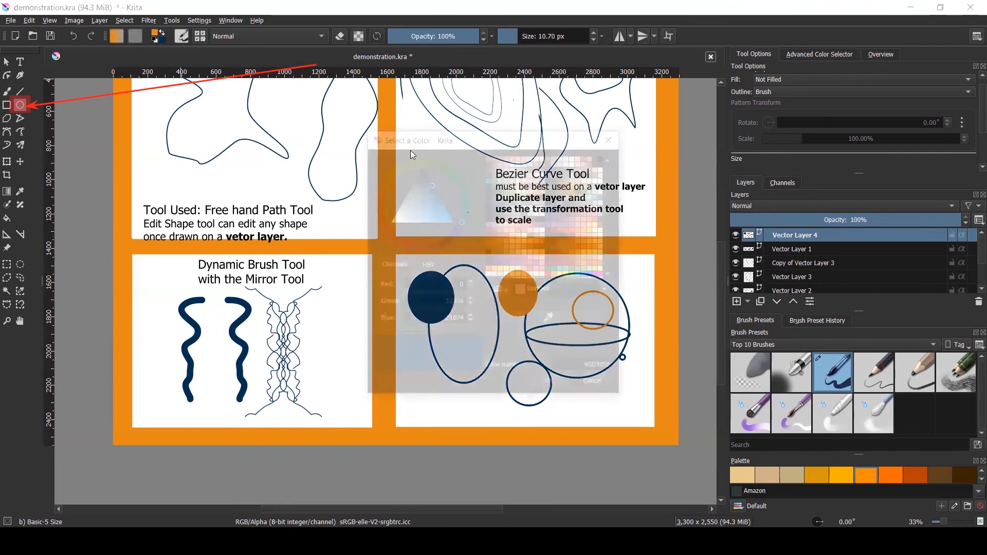
click(608, 139)
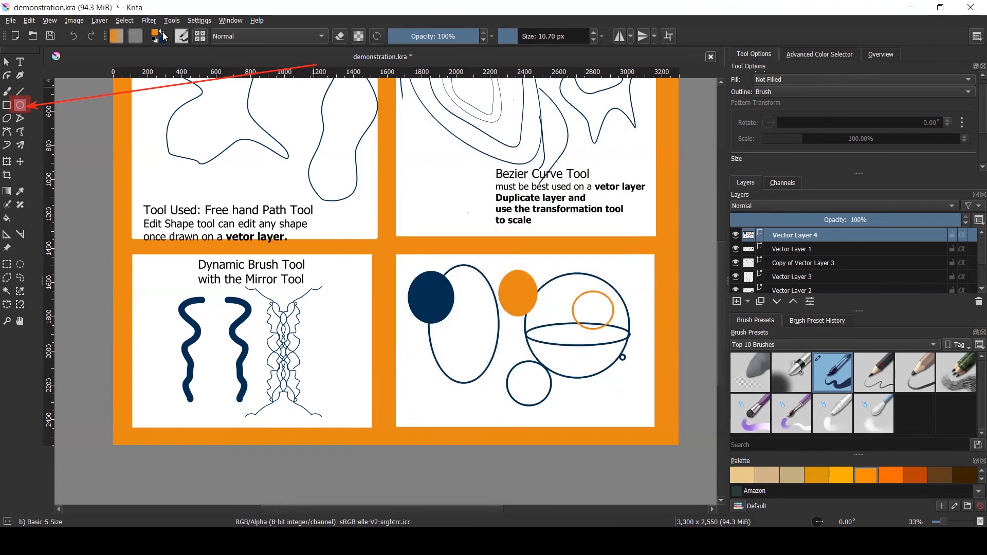
click(162, 32)
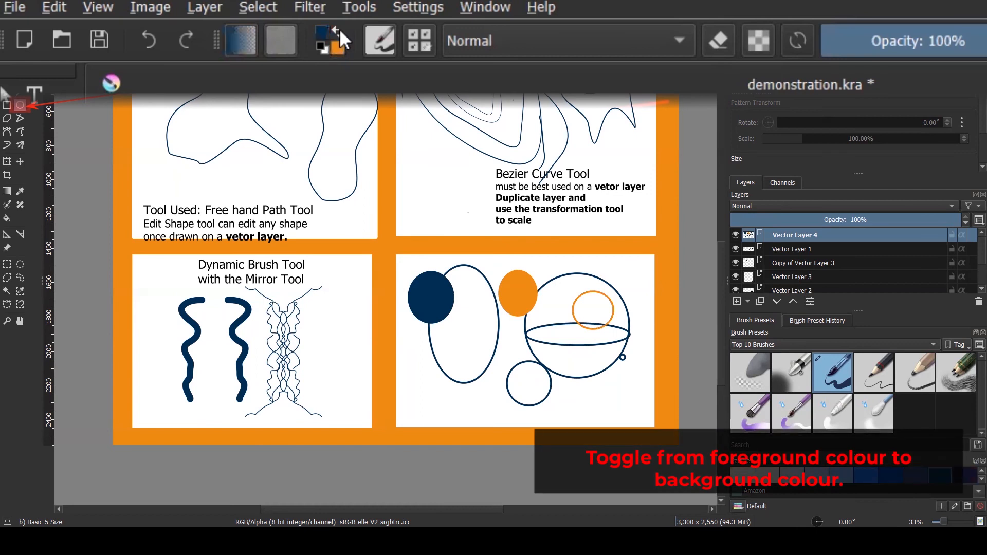
click(339, 29)
click(339, 28)
click(340, 29)
click(339, 29)
click(339, 29)
click(339, 29)
click(339, 29)
click(339, 28)
click(340, 29)
click(339, 29)
click(339, 29)
click(339, 29)
click(339, 28)
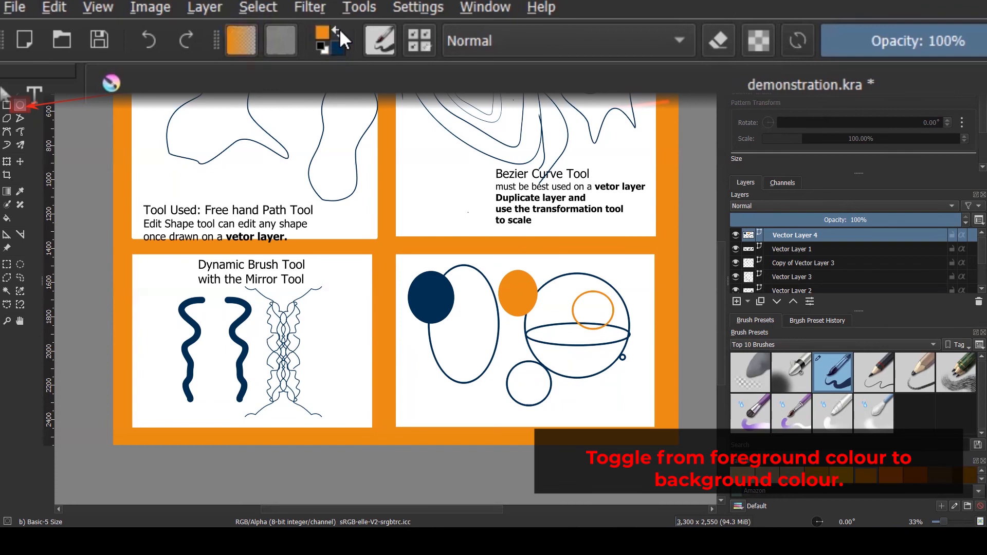
click(340, 29)
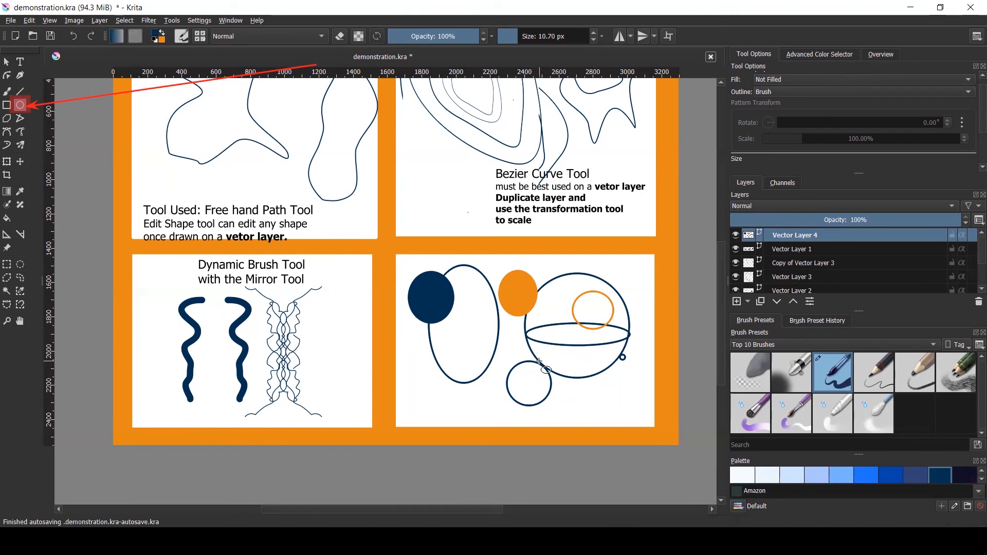
- Undo the extra filled and outlined ellipses and the small circles, back to the tall ellipse and large circle
key(ctrl)
key(ctrl+z)
key(ctrl+z)
key(ctrl+z)
key(ctrl+z)
key(ctrl+z)
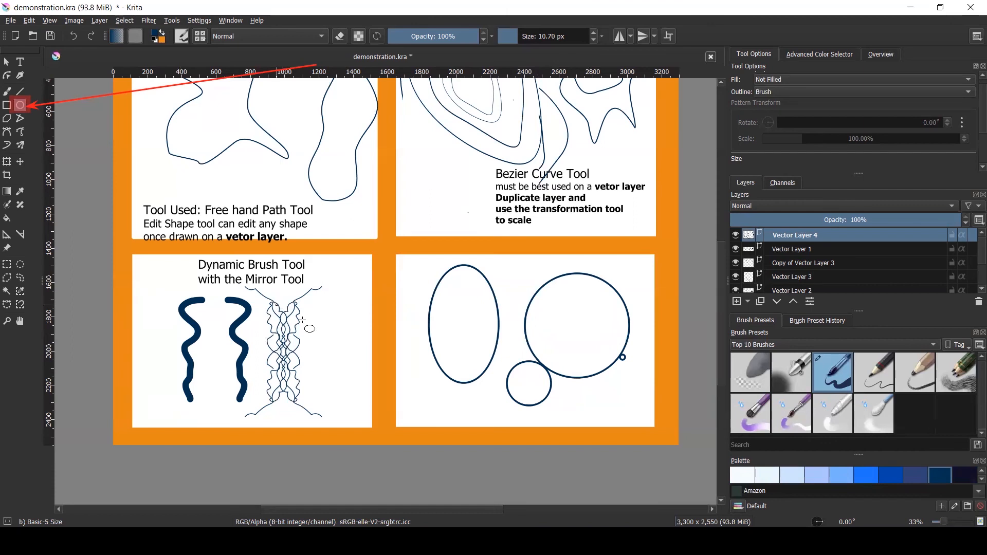
key(ctrl+z)
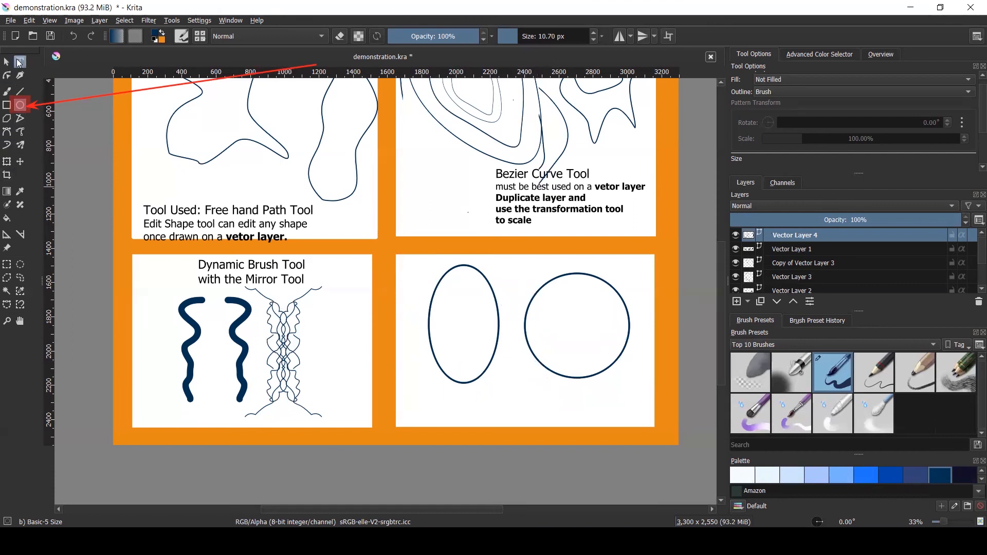
- Draw an unfilled nine-point irregular polygon running from the base of the lower right panel up into the Bezier Curve panel
click(20, 62)
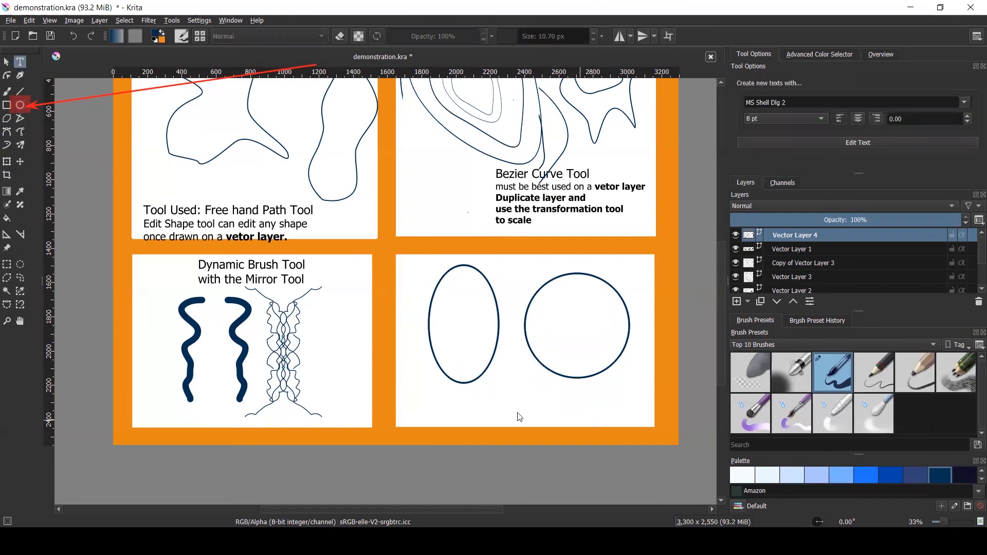
click(7, 121)
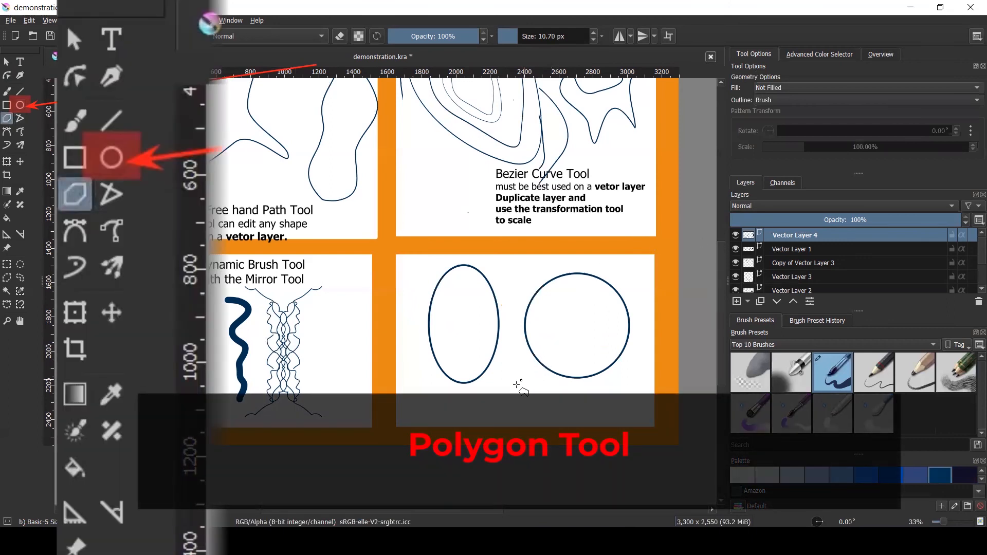
click(459, 417)
click(494, 400)
click(556, 411)
click(581, 390)
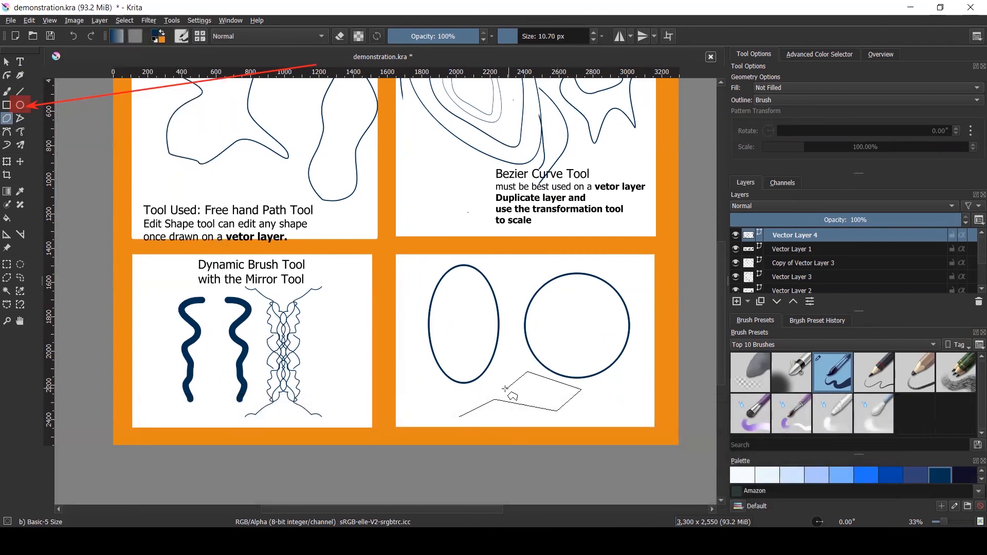
click(527, 372)
click(509, 300)
click(550, 261)
click(649, 244)
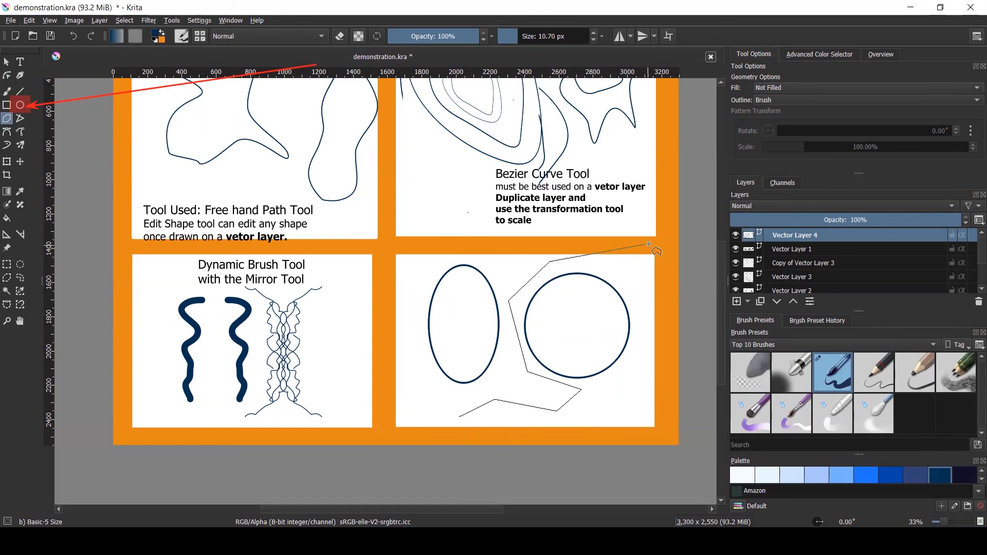
double_click(649, 137)
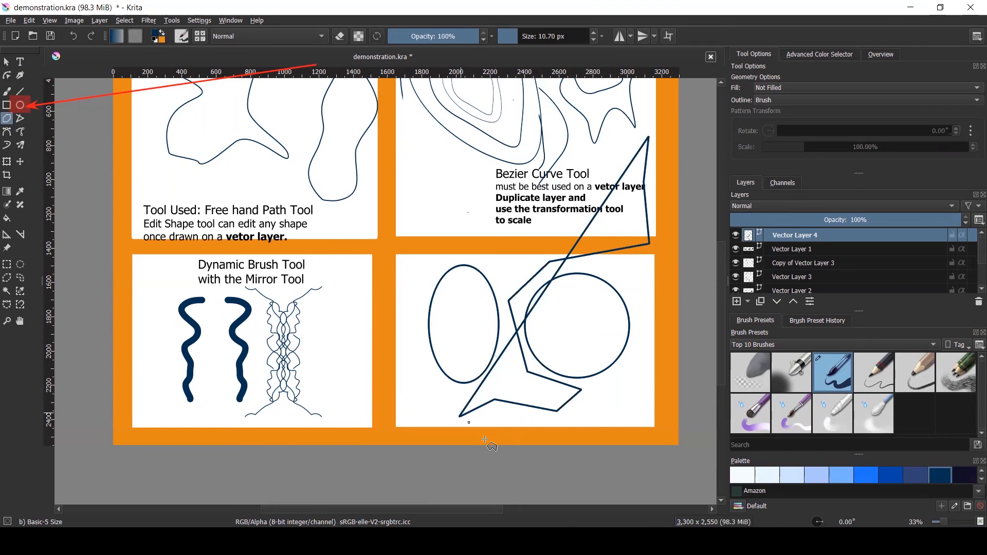
click(649, 136)
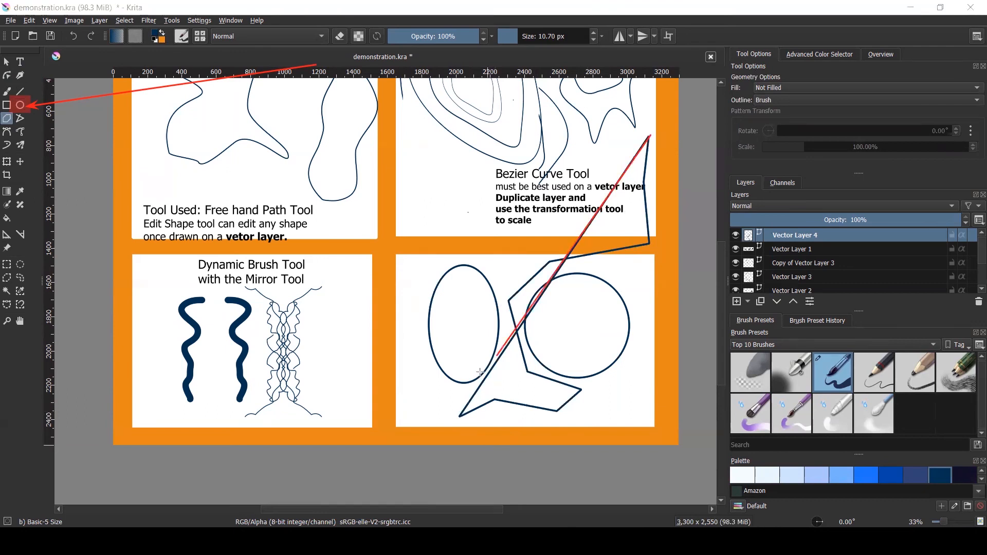
double_click(459, 417)
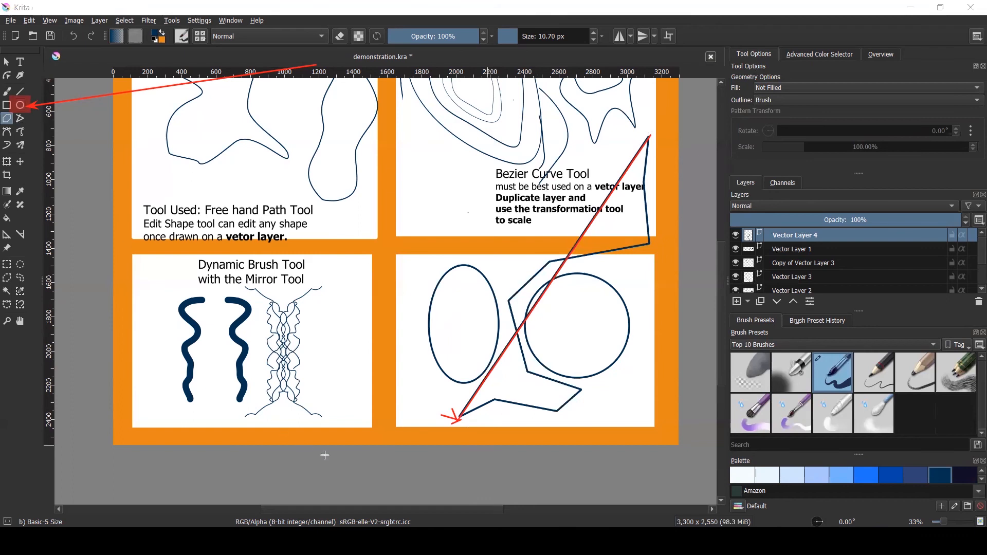
- Draw an open zigzag polyline from the lower right panel across the tall ellipse up into the Bezier Curve panel
click(20, 121)
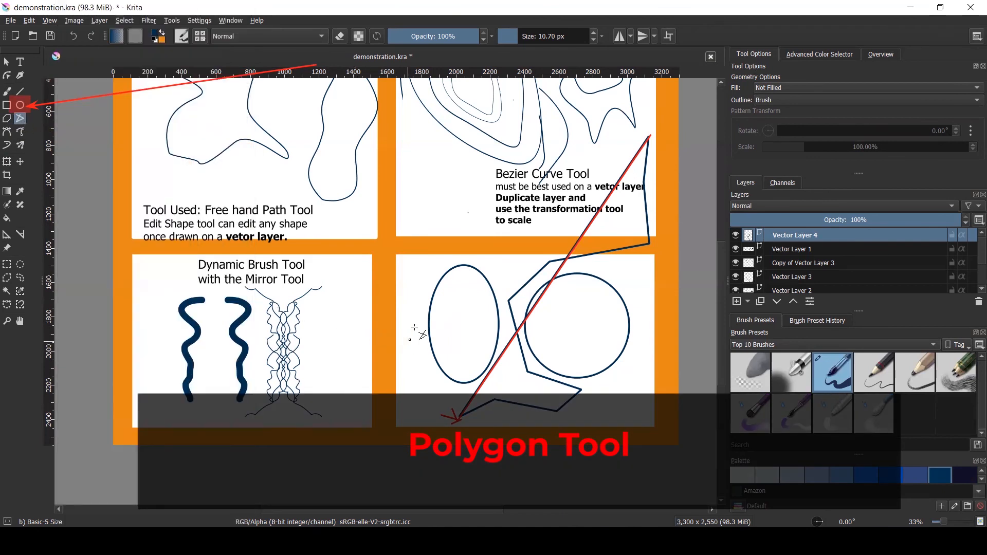
click(404, 347)
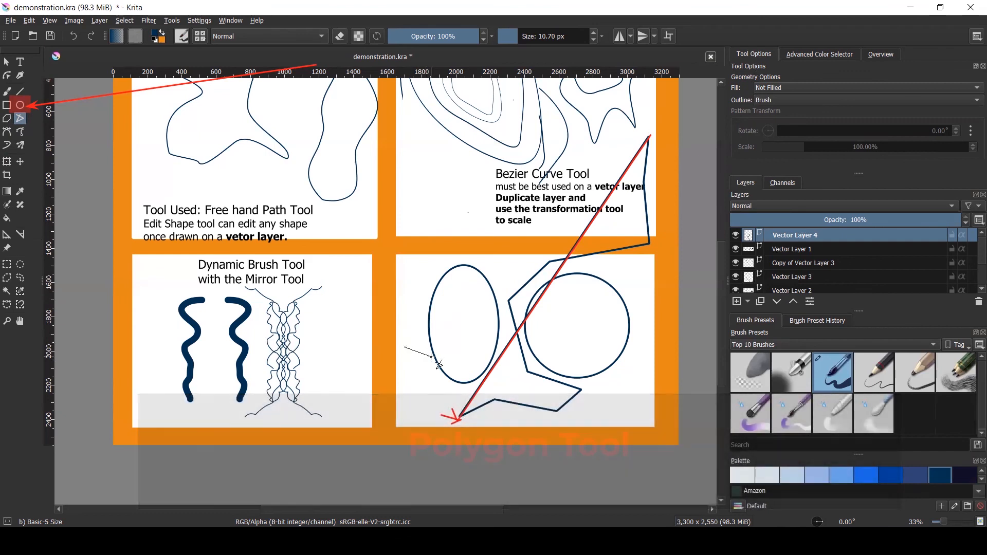
click(430, 384)
click(464, 323)
click(431, 267)
click(437, 195)
click(480, 181)
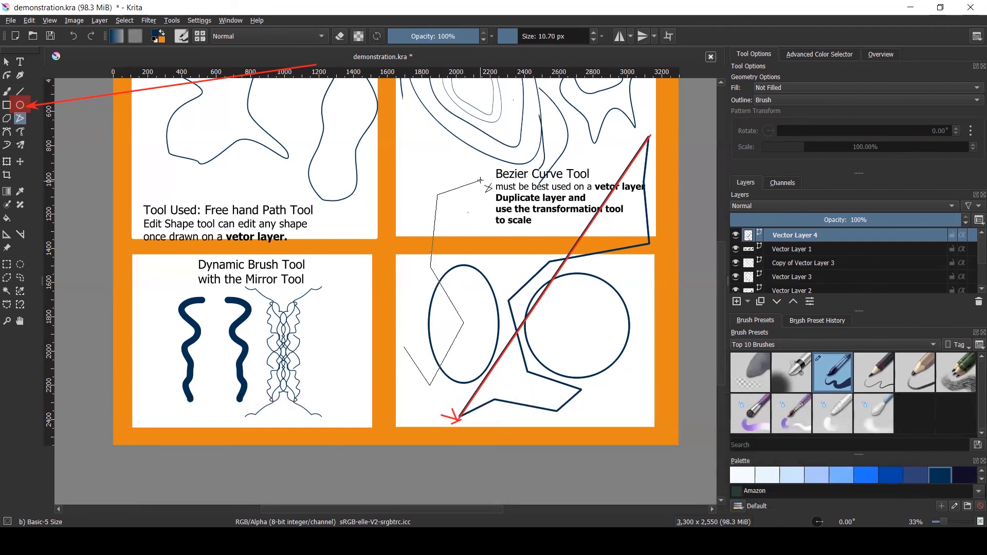
double_click(478, 118)
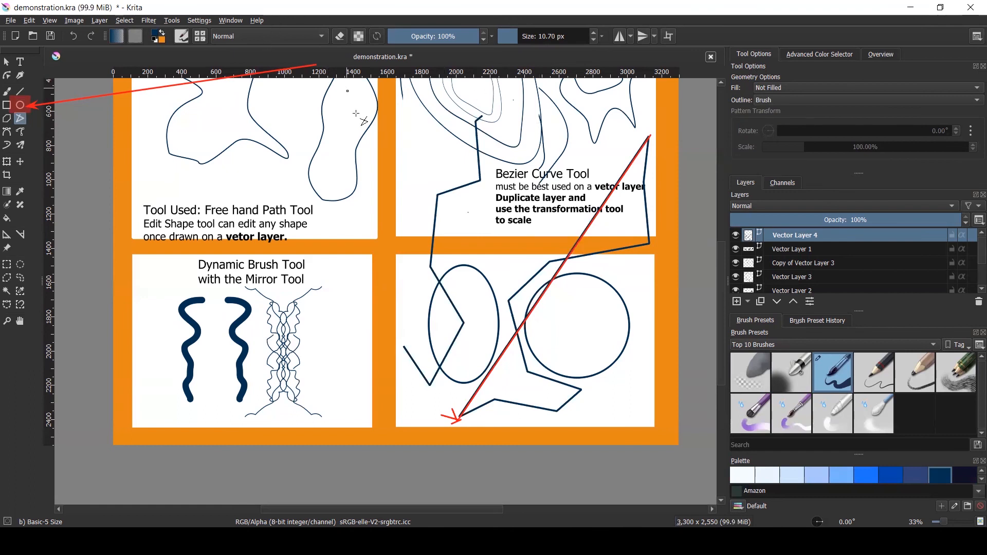
- Undo the polyline and the polygon, and redo the large circle
key(ctrl+z)
key(ctrl+z)
key(ctrl+z)
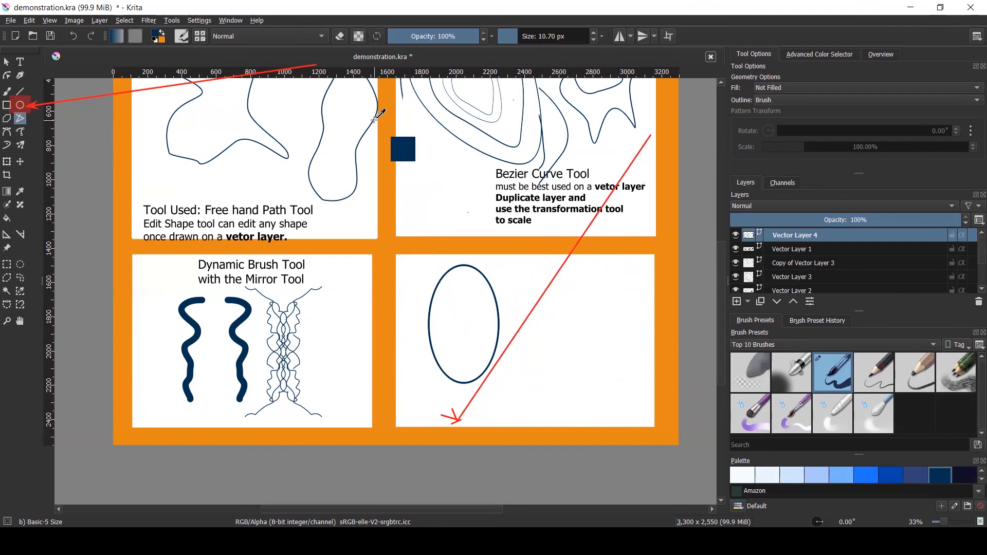
click(90, 36)
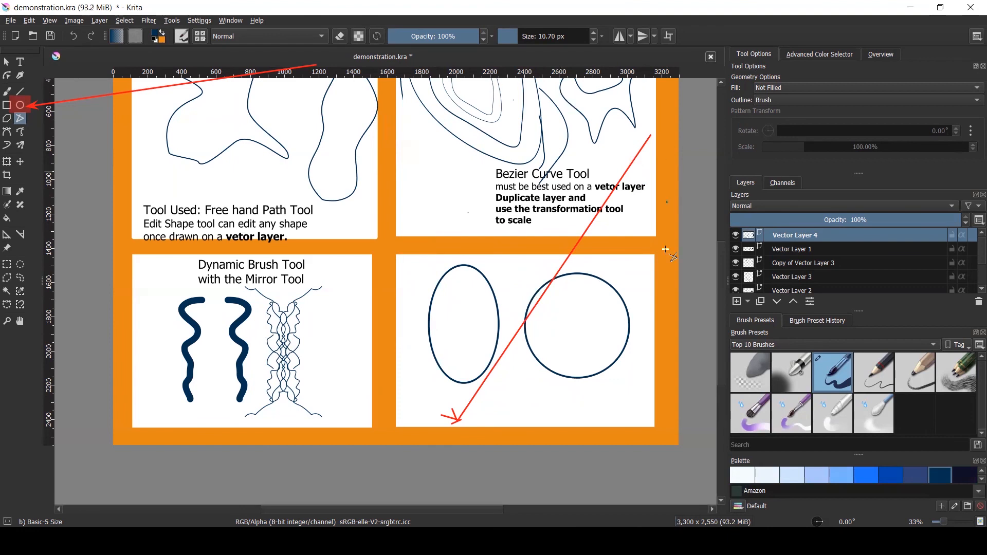
key(ctrl+shift+5)
mouse_move(483, 411)
mouse_down()
mouse_move(472, 402)
mouse_move(457, 422)
mouse_move(446, 413)
mouse_up()
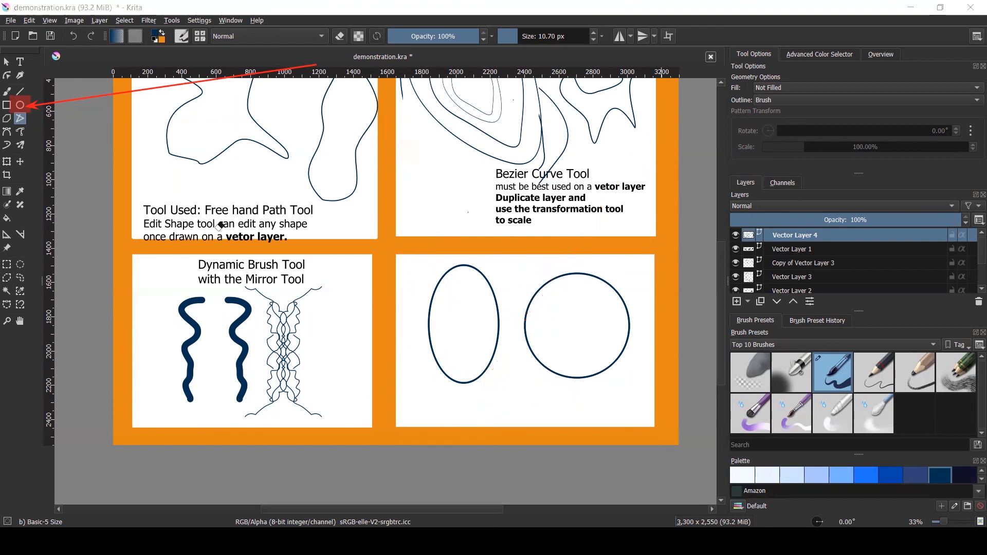
key(ctrl+shift+3)
drag(305, 60, 49, 111)
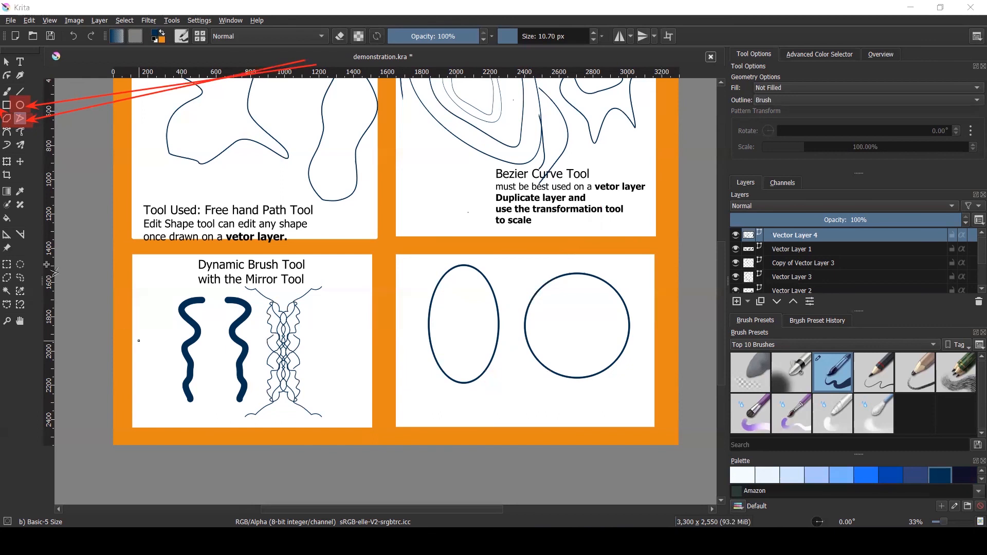
- Draw an unfilled, arrow-like irregular polygon below and between the tall ellipse and the large circle
click(10, 117)
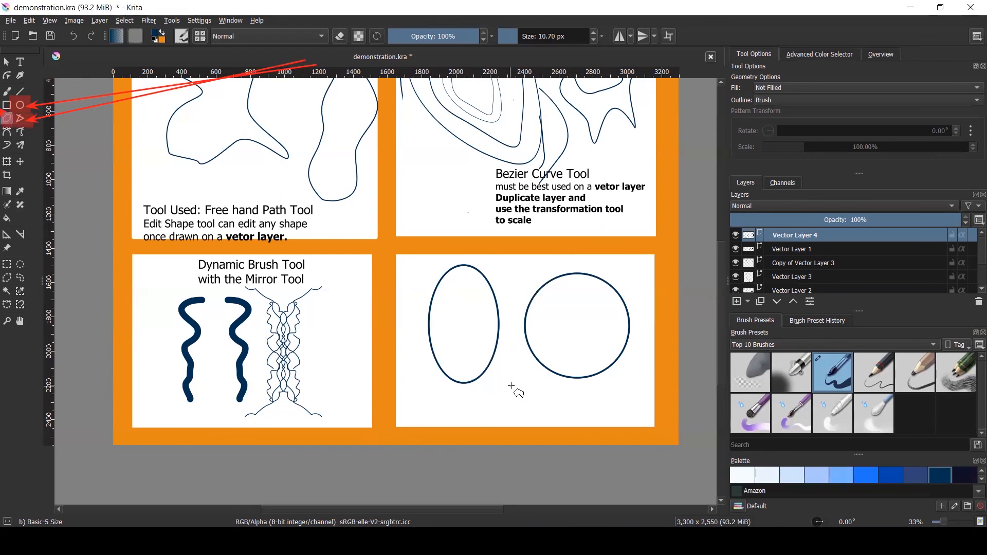
click(534, 400)
click(604, 383)
click(551, 386)
click(507, 342)
click(491, 396)
click(528, 414)
double_click(549, 418)
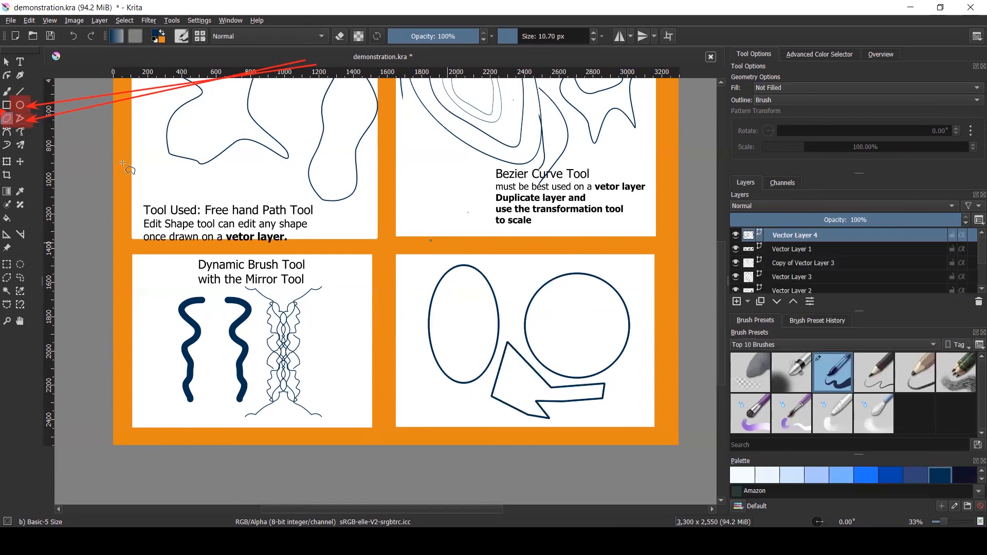
- Edit the polygon's shape by bending its long left edge inward and its lower right edge into a downward bulge
click(8, 76)
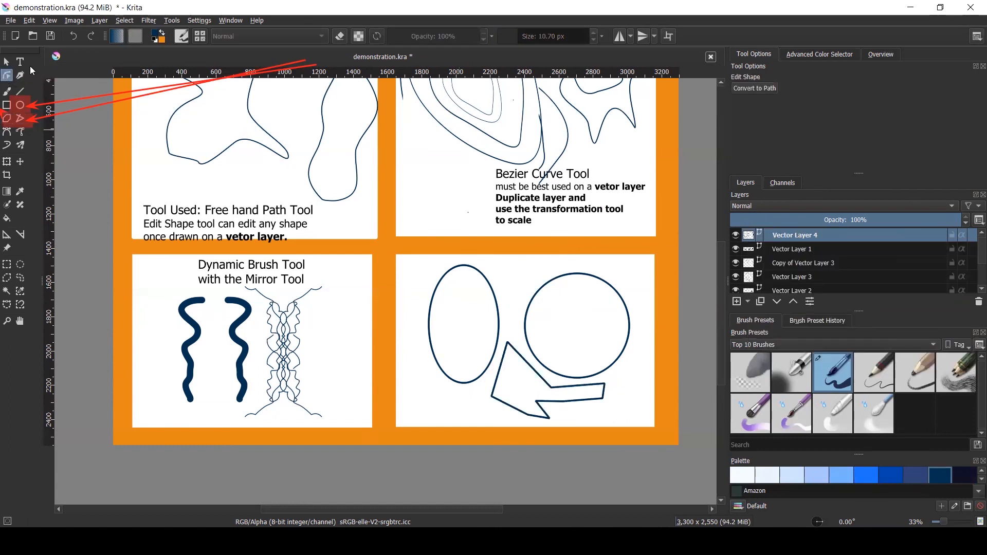
click(503, 369)
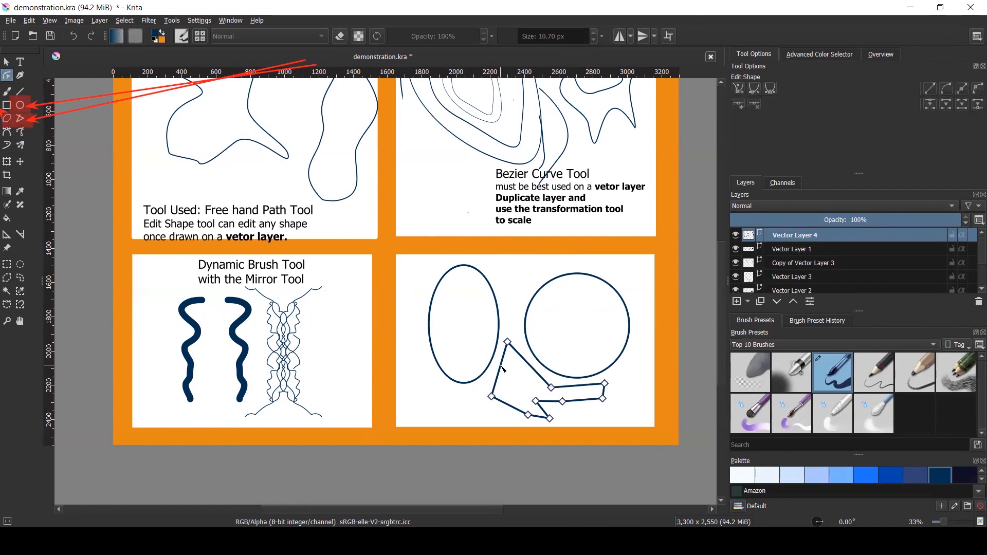
drag(501, 367, 514, 378)
drag(580, 398, 585, 415)
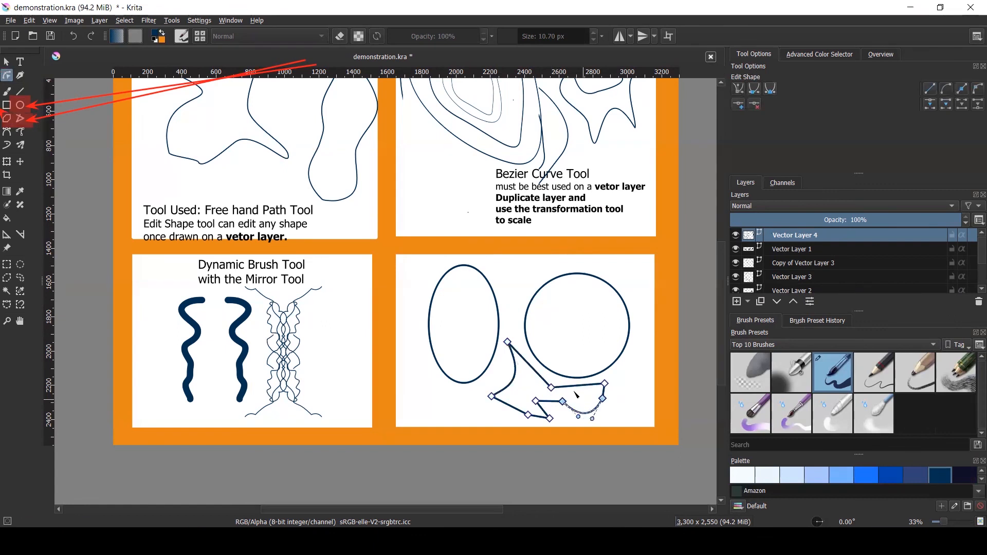
- Reshape the tall ellipse into an open pie shape with a start angle of about 7° and an end angle of about 254°
click(528, 313)
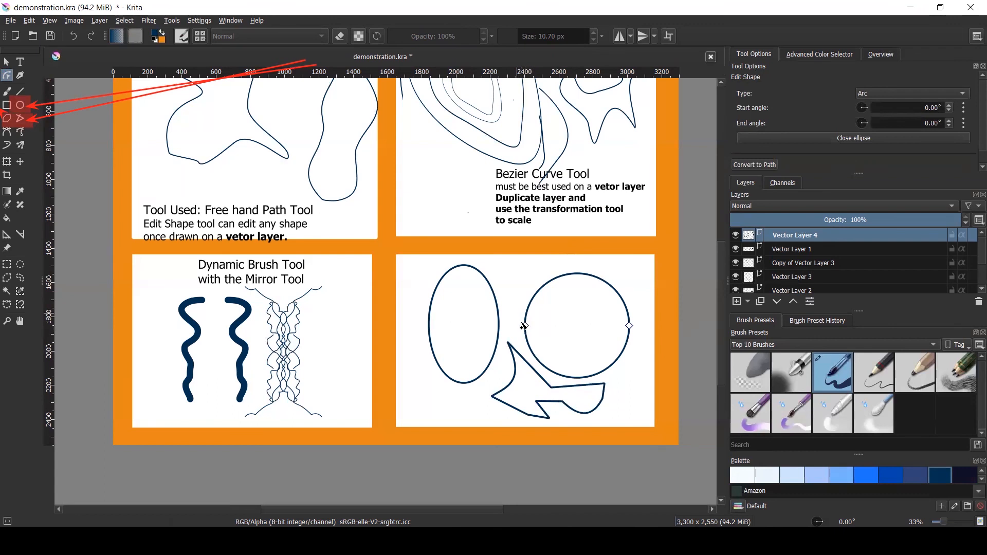
click(497, 307)
drag(499, 324, 453, 277)
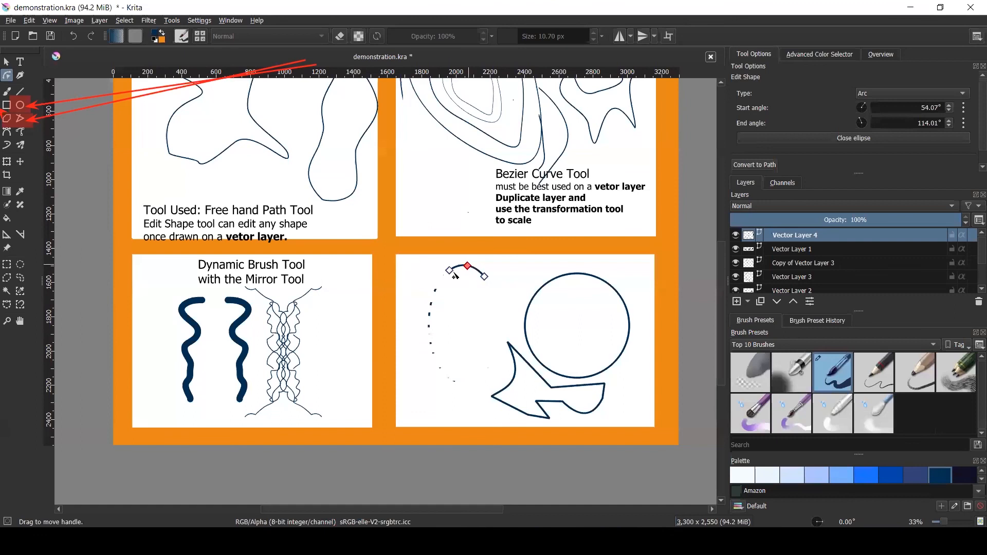
drag(450, 273, 455, 385)
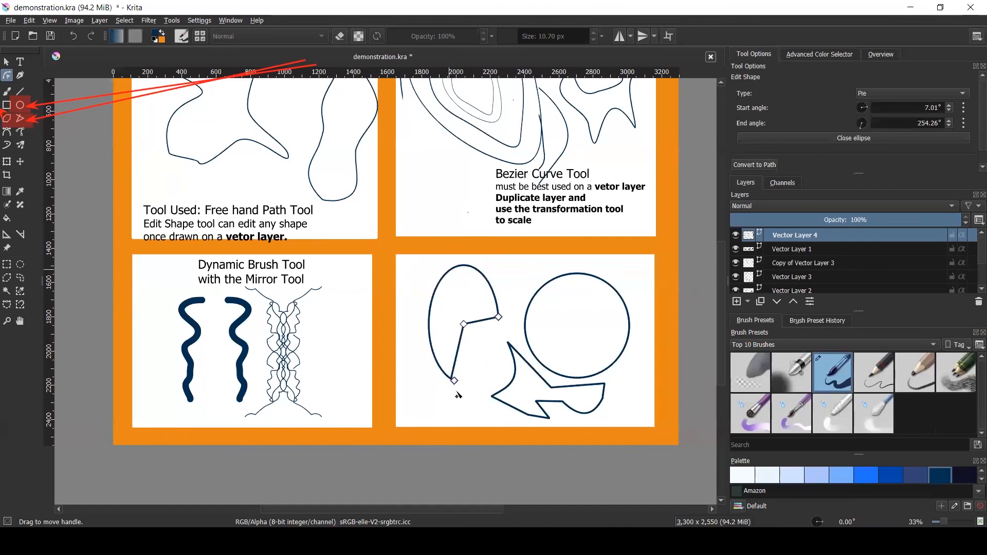
click(525, 327)
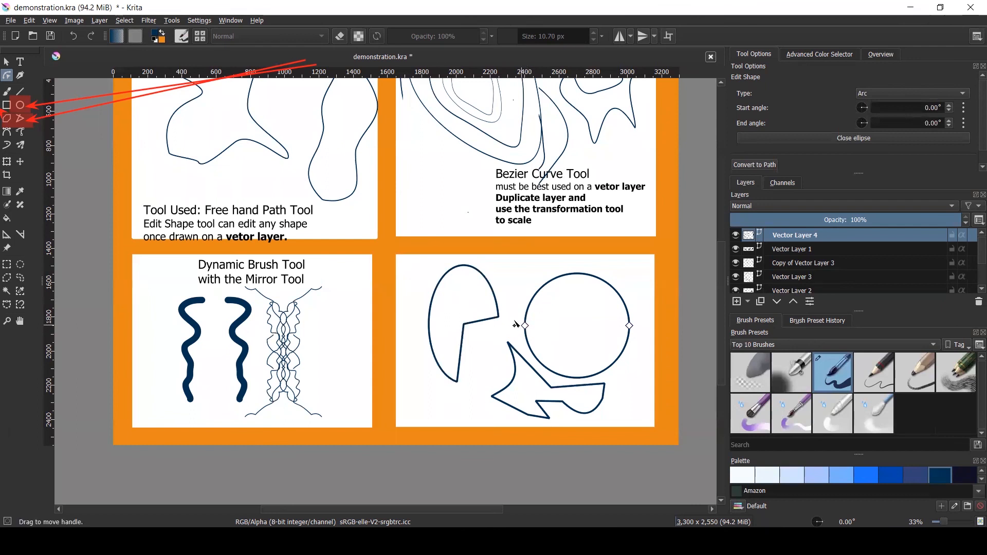
ctrl+scroll(525, 327, up, 1)
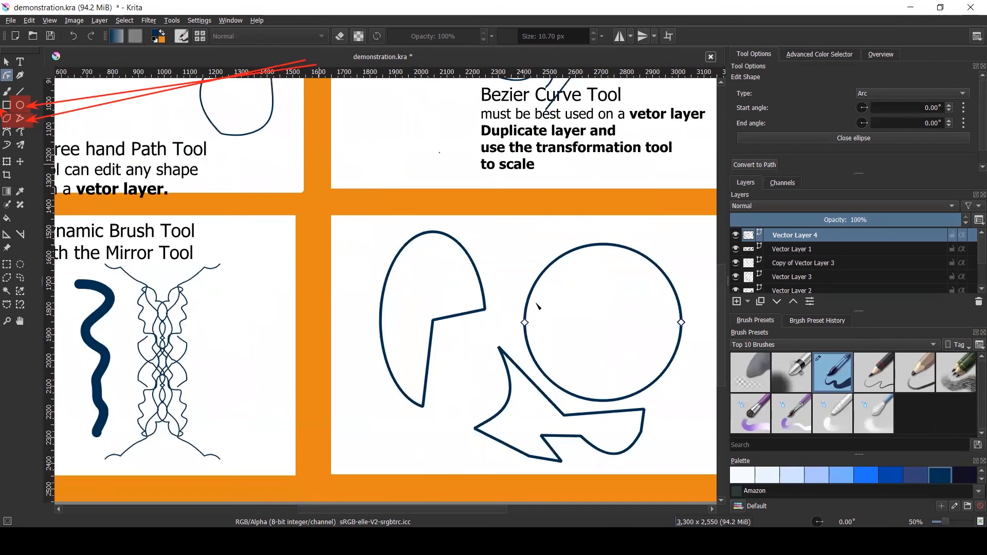
ctrl+scroll(600, 310, down, 1)
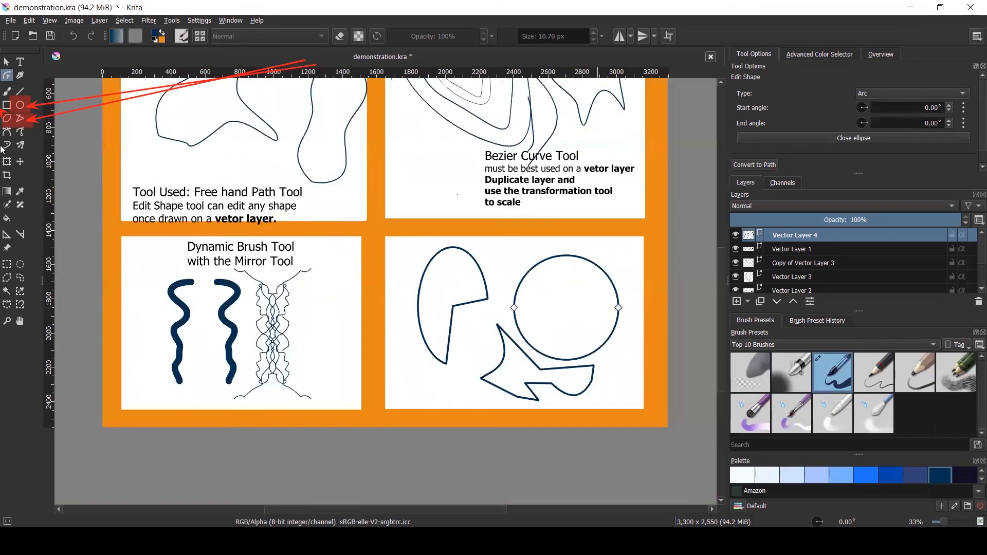
- Add the black label "Polygon Tools & Ellispe Tool" at size 10 near the base of the lower right panel
click(20, 62)
click(8, 62)
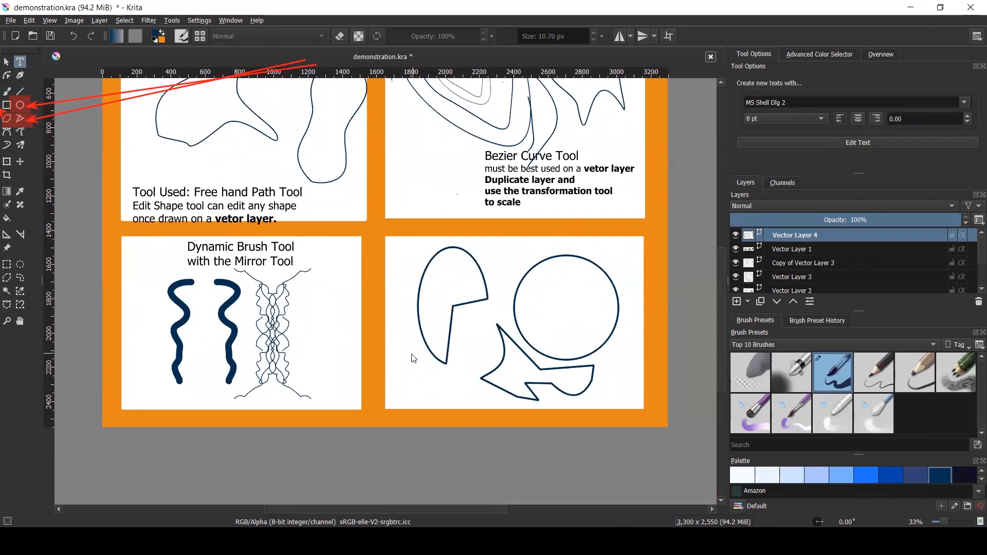
drag(396, 371, 511, 404)
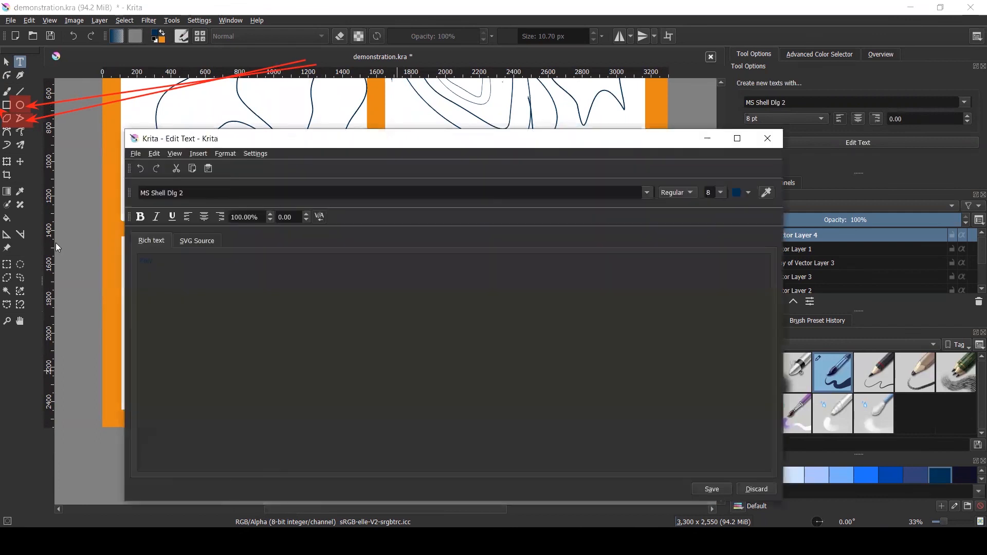
text(Polygon Tool)
key(ctrl+a)
click(722, 193)
click(711, 232)
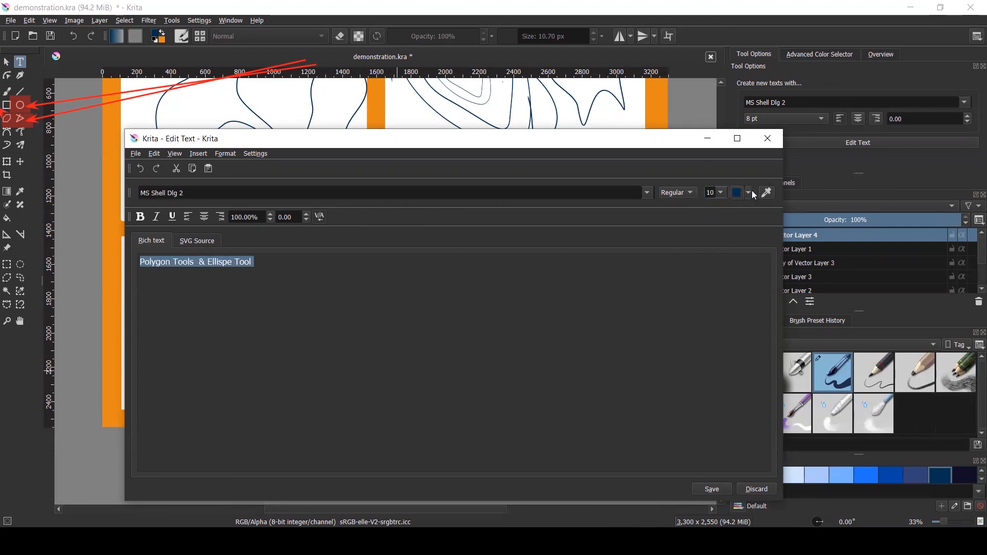
click(754, 195)
click(849, 232)
click(704, 494)
click(743, 491)
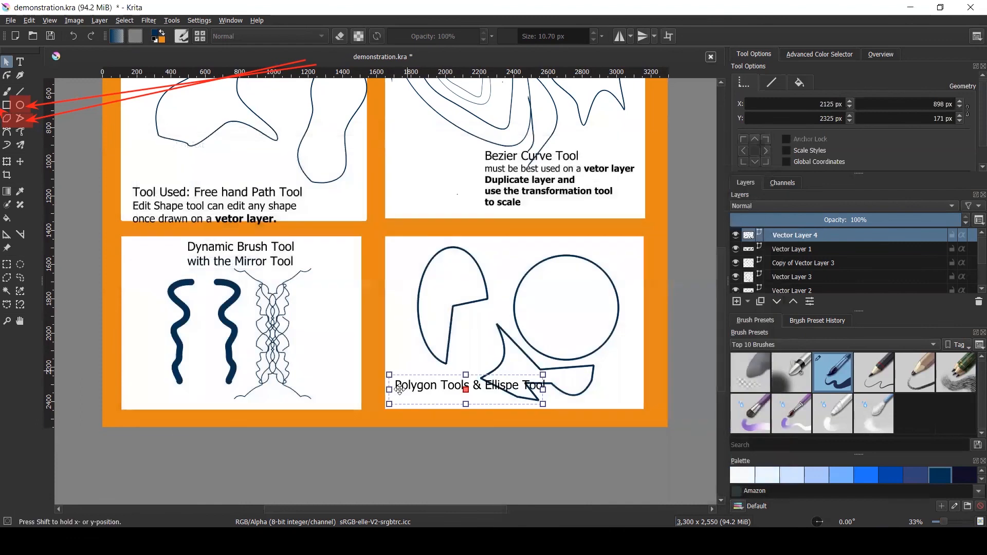
- Move the new label down to the panel's lower edge and the pie shape into the panel's upper left corner
drag(403, 380, 399, 400)
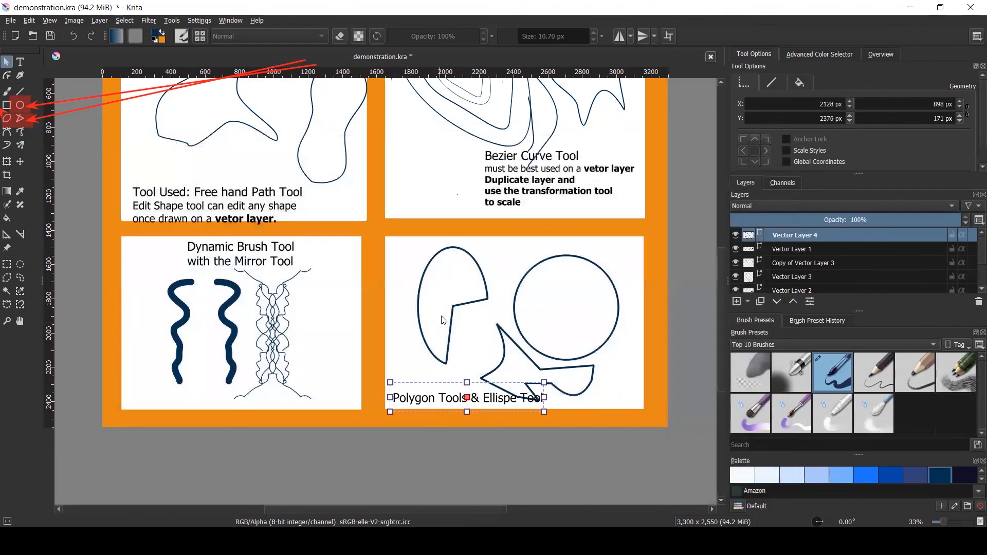
click(457, 304)
drag(458, 304, 433, 296)
- Move the circle to the panel's upper right corner and shift the polygon up and left, clear of the label
click(524, 283)
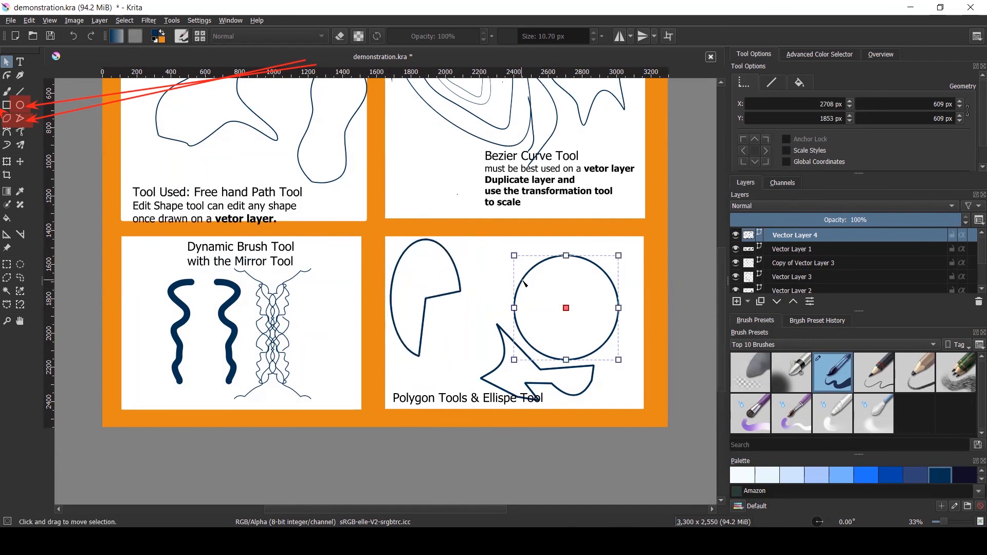
double_click(524, 283)
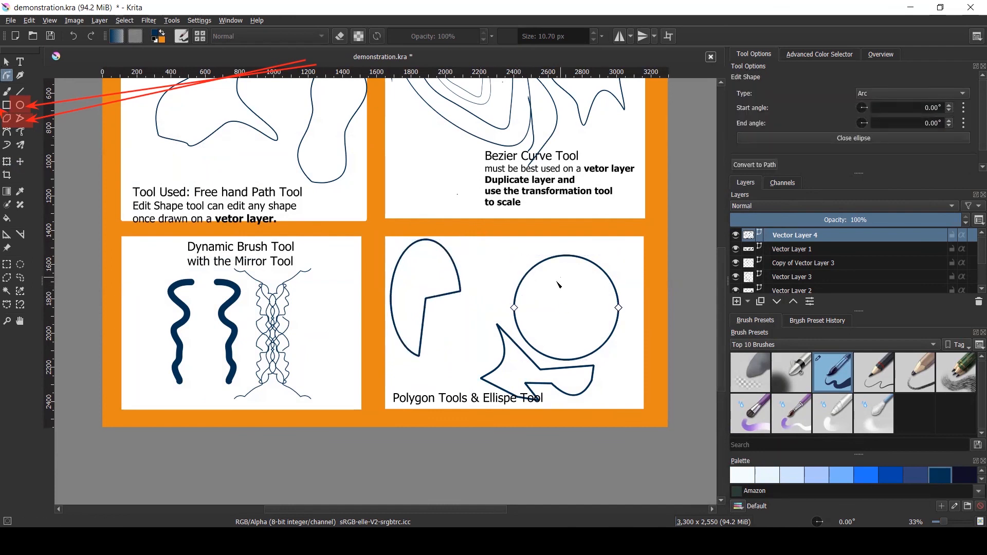
click(7, 161)
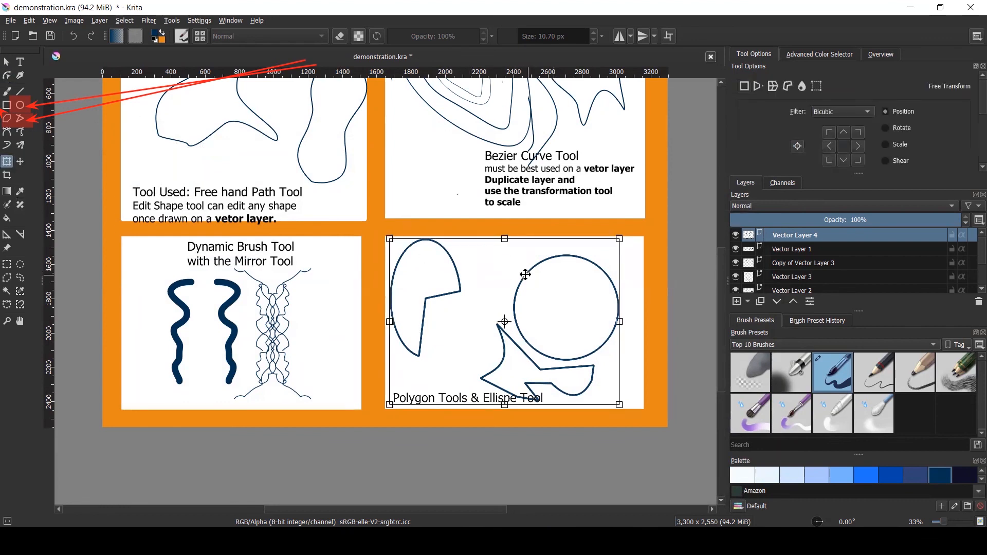
click(7, 61)
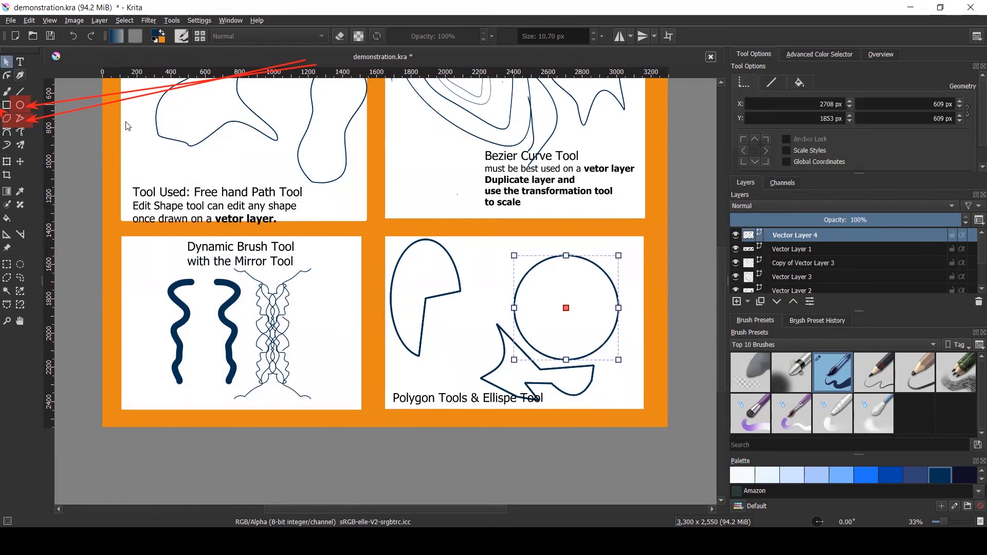
drag(567, 284, 587, 269)
drag(516, 348, 472, 324)
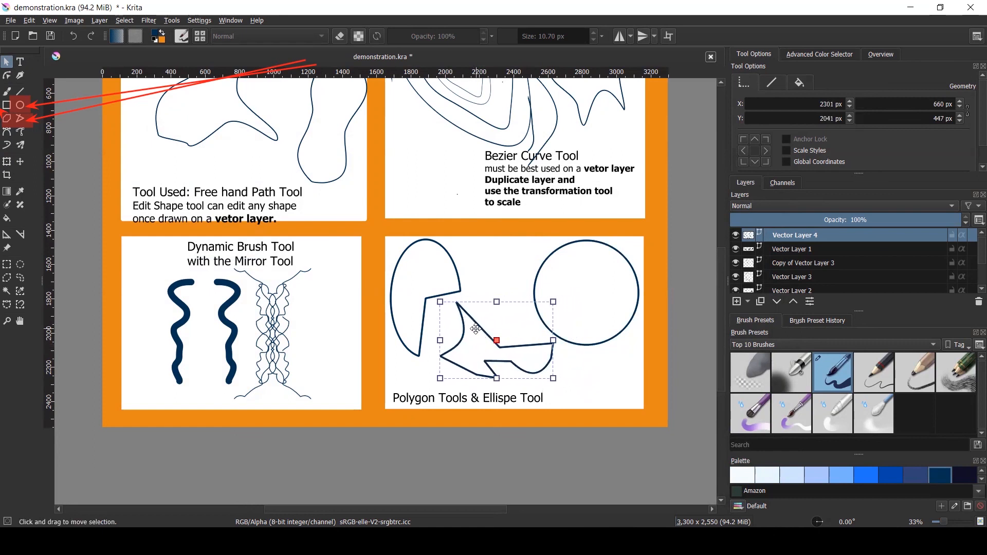
- Try to apply a linear gradient and a flood fill inside the polygon on Vector Layer 4
click(7, 194)
drag(471, 333, 518, 359)
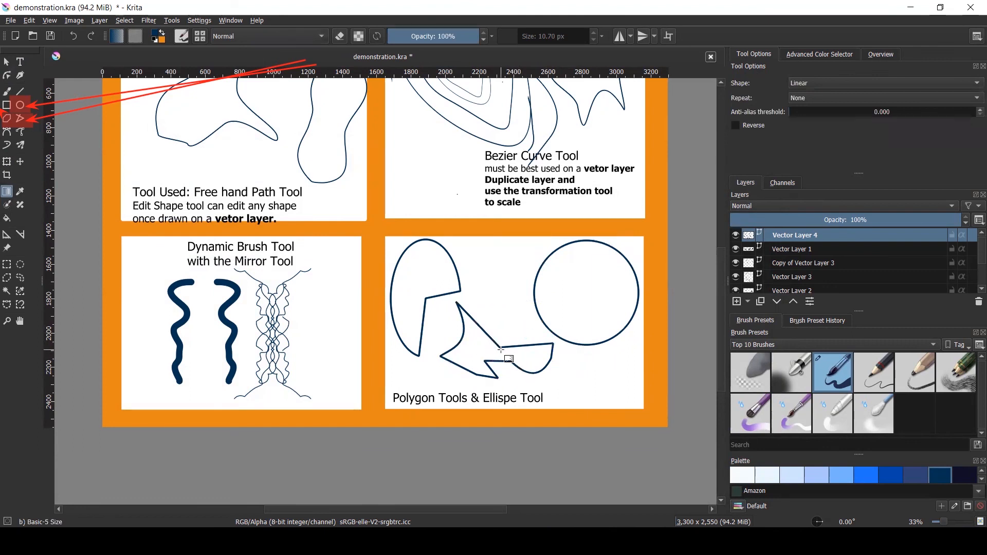
scroll(595, 265, up, 1)
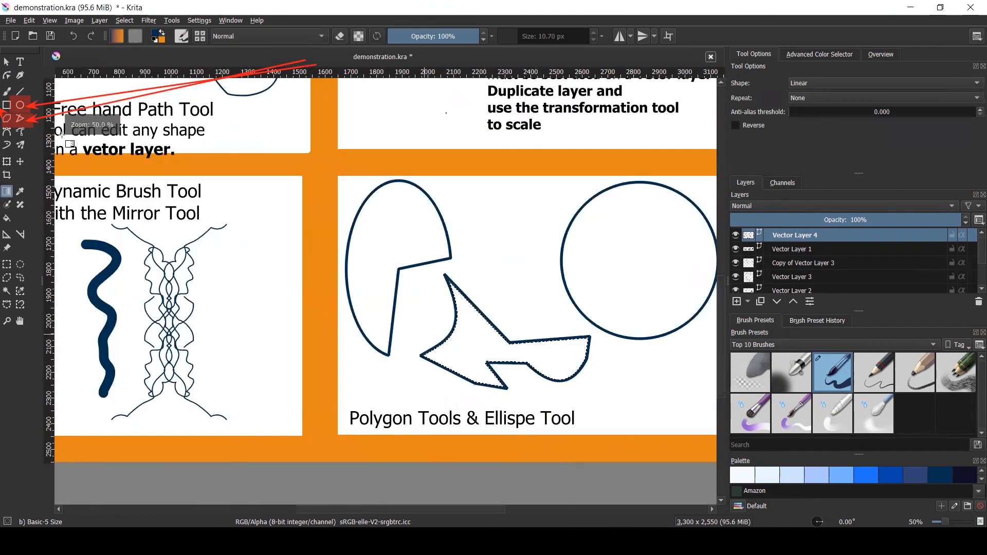
click(7, 218)
click(479, 348)
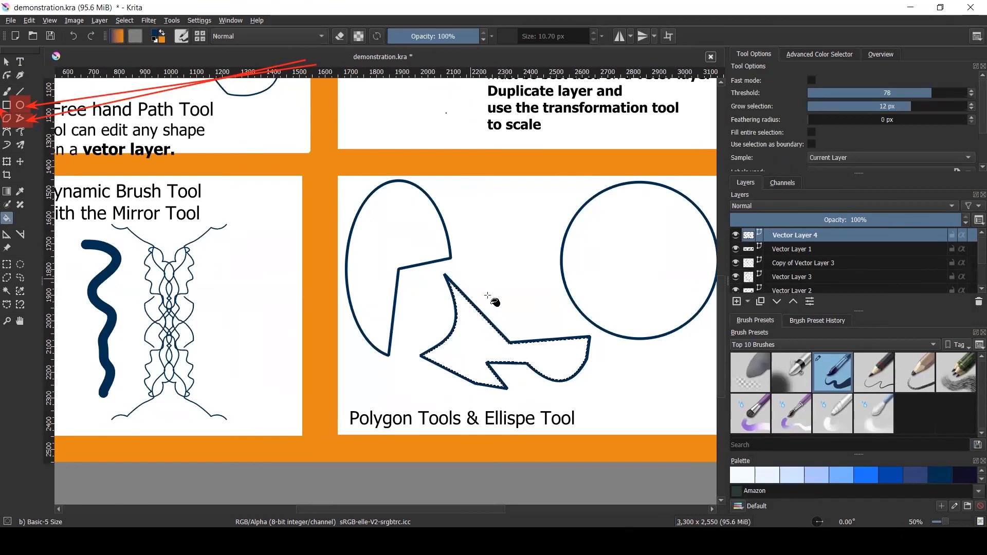
click(485, 328)
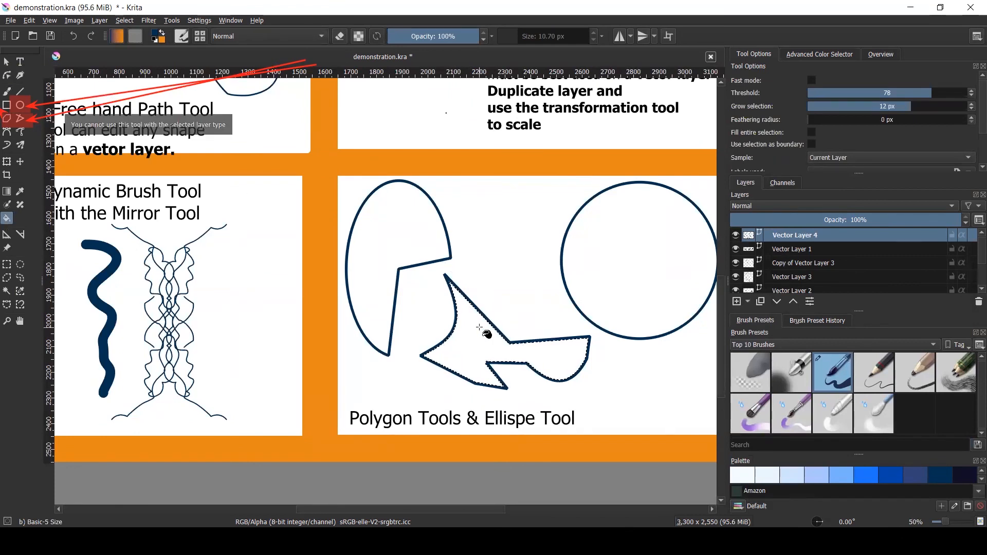
- Convert Vector Layer 4 to a paint layer
click(6, 61)
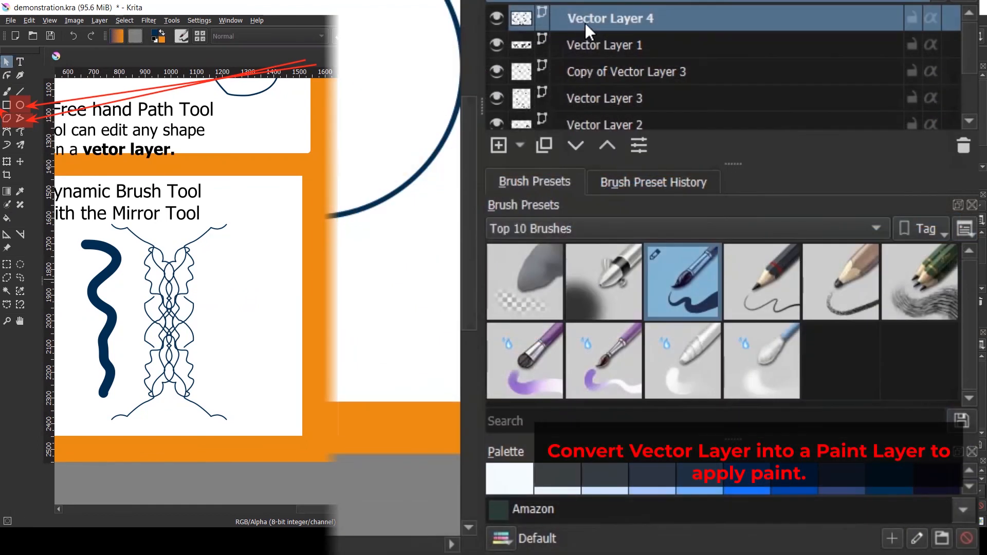
right_click(584, 23)
mouse_move(637, 427)
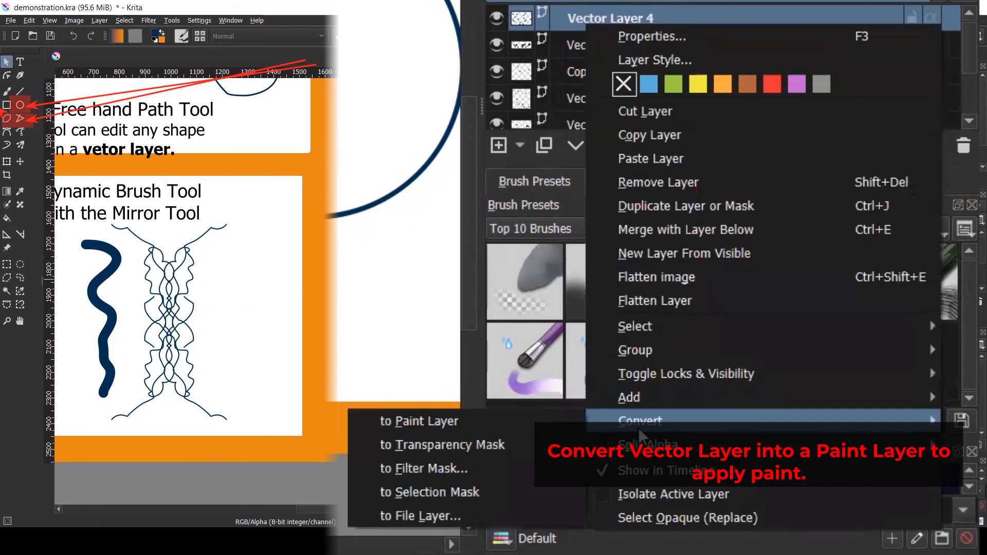
click(495, 417)
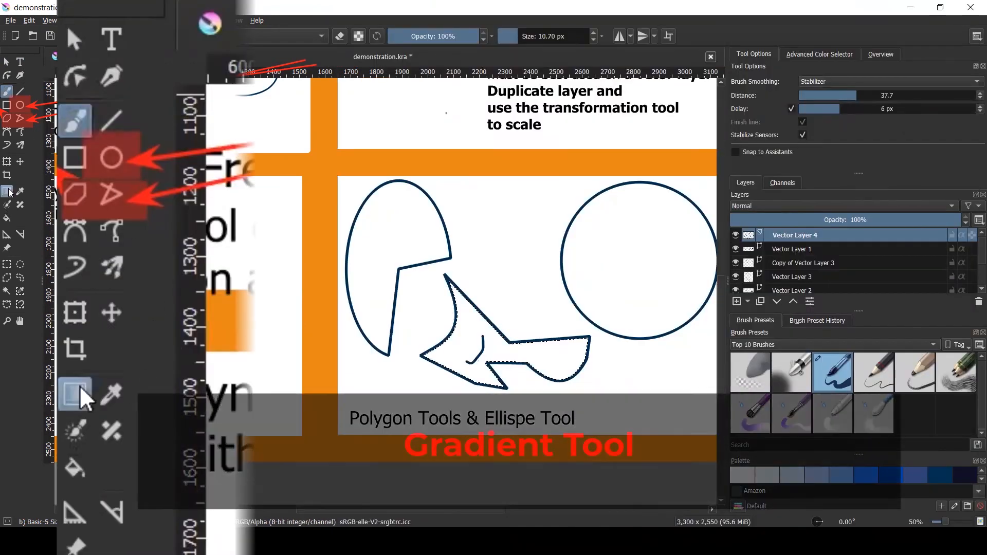
- Fill the selected polygon with a linear gradient running diagonally from dark blue to orange
key(g)
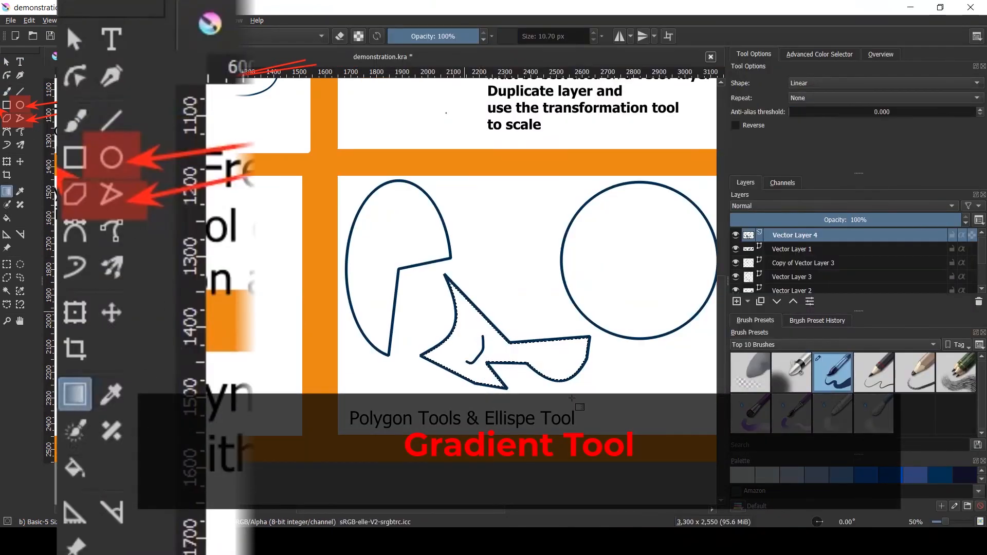
drag(475, 334, 574, 395)
scroll(566, 360, down, 1)
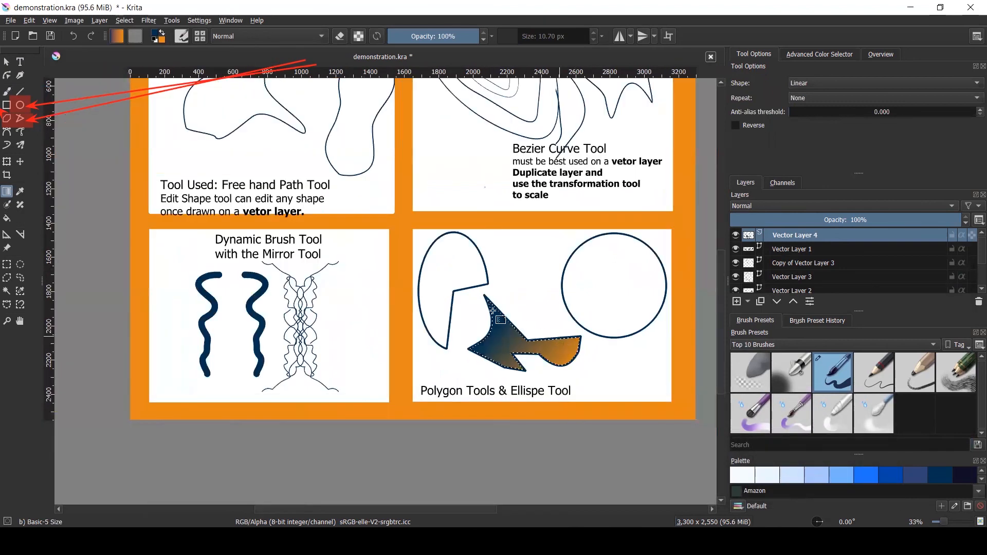
- Deselect the gradient-filled polygon and bring the whole four-panel sheet into view
click(7, 61)
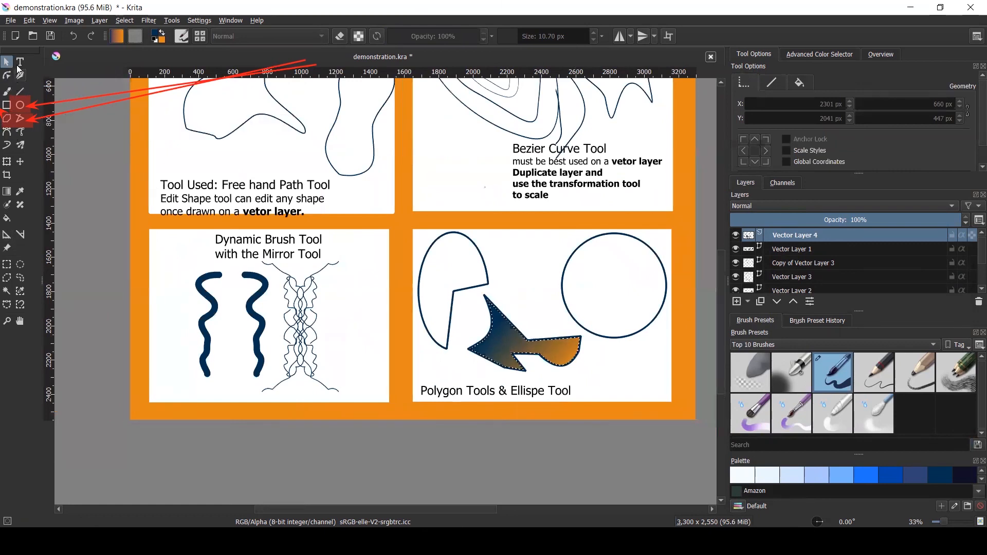
click(129, 22)
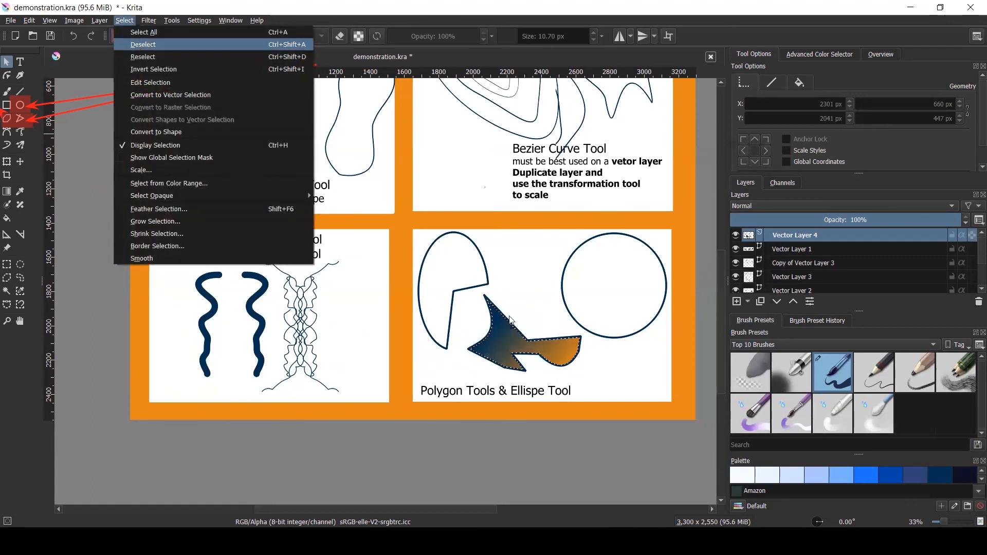
click(141, 43)
scroll(403, 365, down, 1)
scroll(606, 320, down, 1)
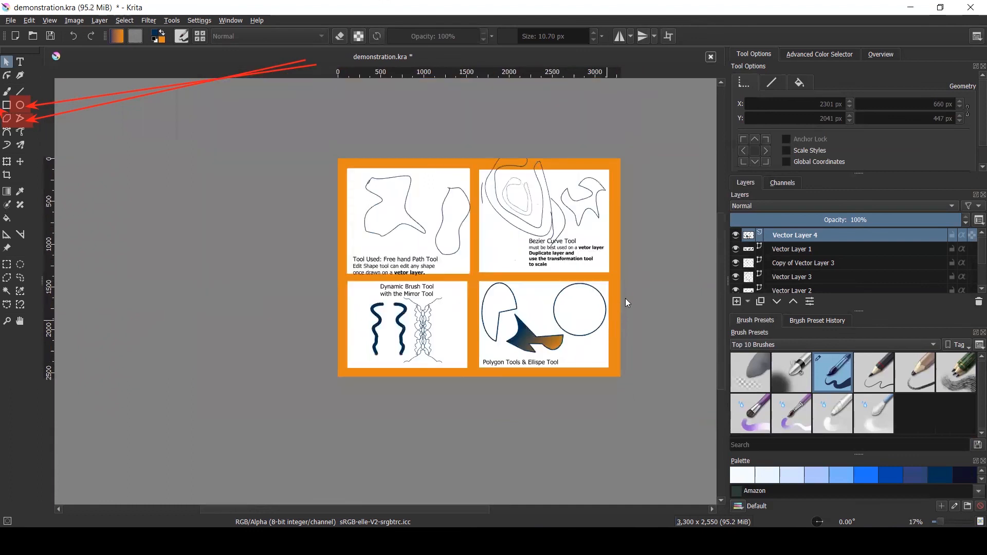
scroll(632, 296, up, 1)
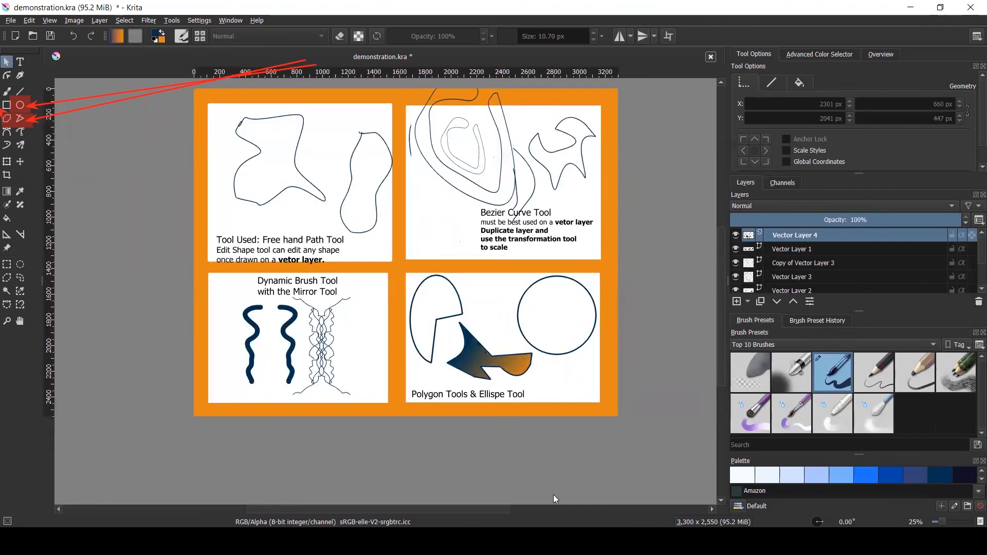